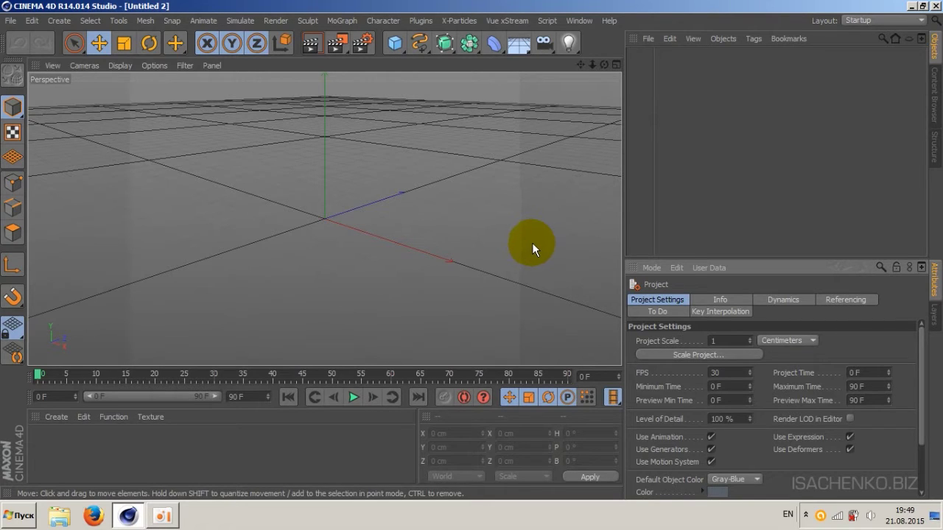
# Open the Content Browser and browse to Presets > Broadcast > 3D Objects > Food.
pyautogui.click(577, 20)
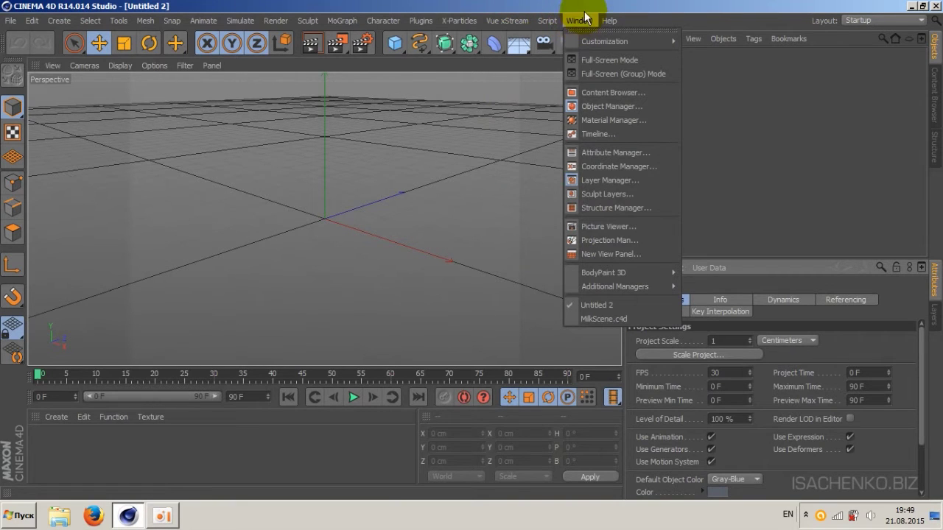
pyautogui.click(602, 91)
pyautogui.moveTo(385, 163); pyautogui.dragTo(399, 123)
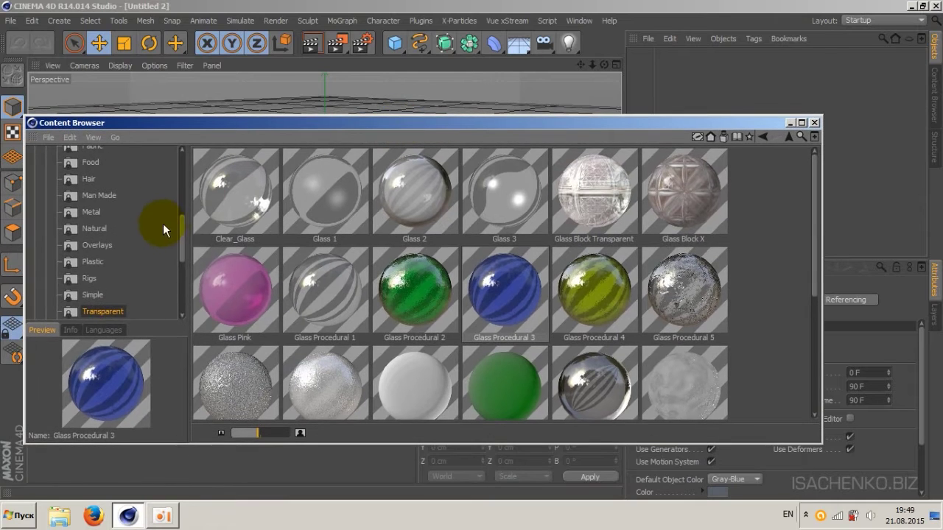
pyautogui.moveTo(182, 228); pyautogui.dragTo(185, 164)
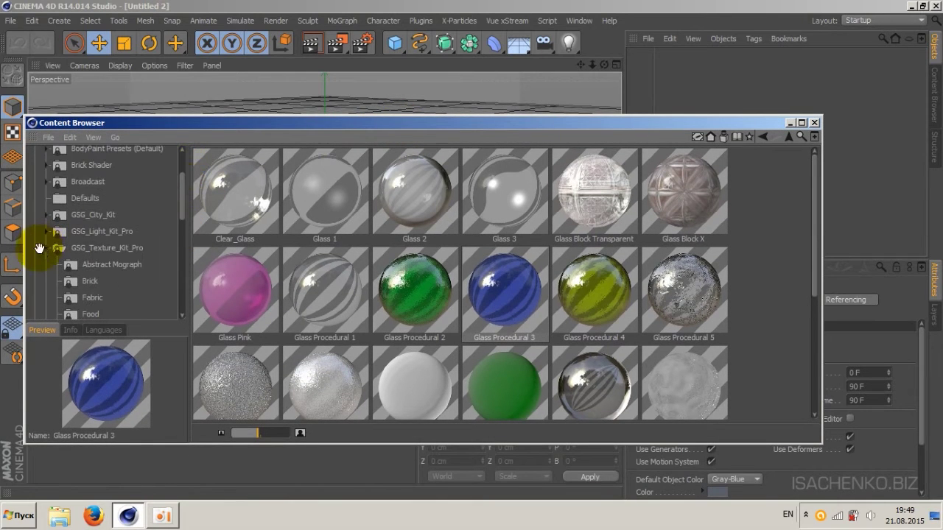
pyautogui.click(46, 248)
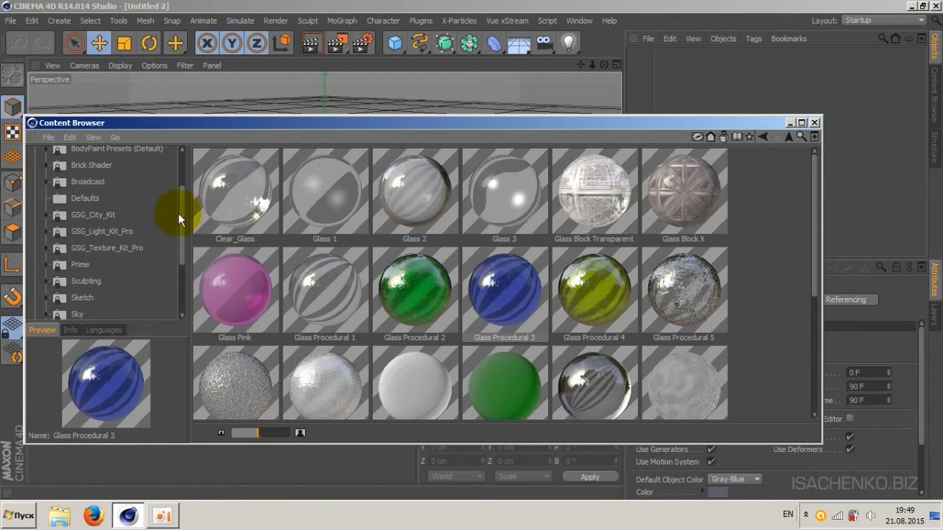
pyautogui.moveTo(180, 213); pyautogui.dragTo(181, 188)
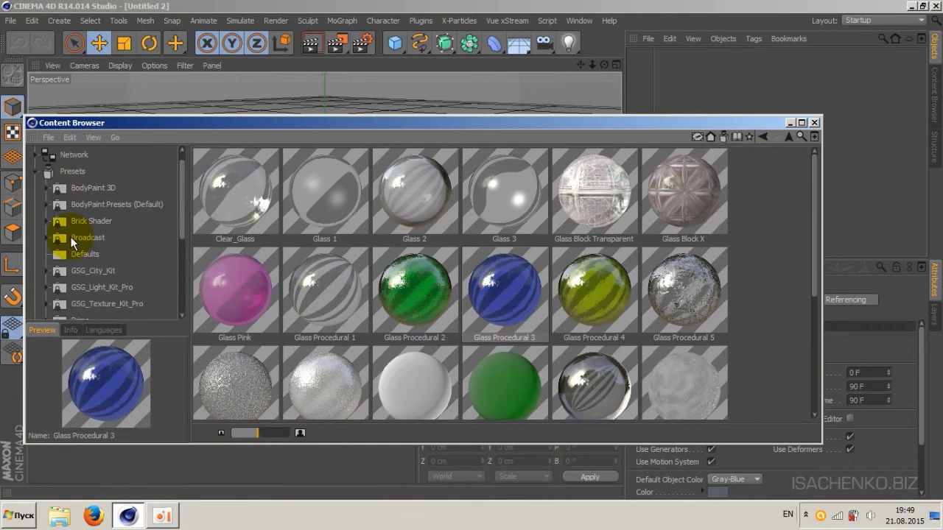
pyautogui.click(45, 238)
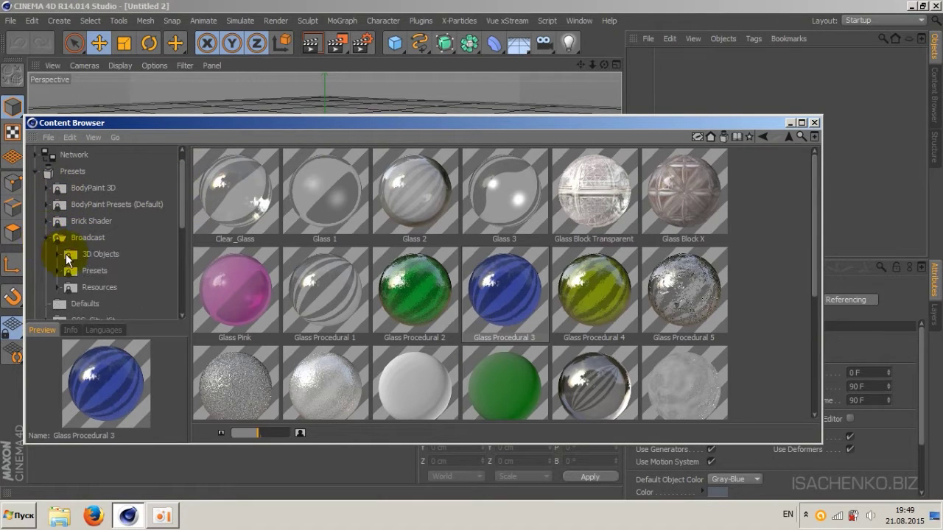
pyautogui.click(57, 254)
pyautogui.moveTo(179, 192); pyautogui.dragTo(177, 214)
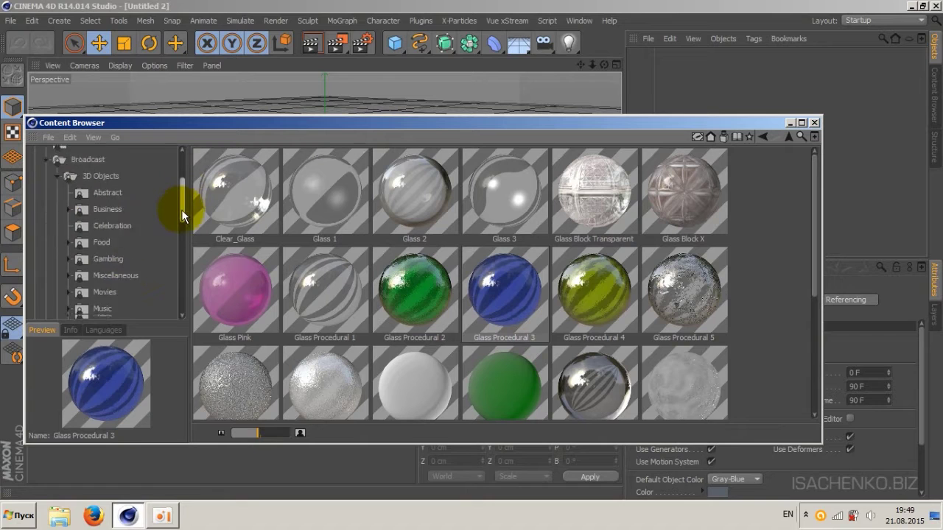
pyautogui.scroll(2, 177, 215)
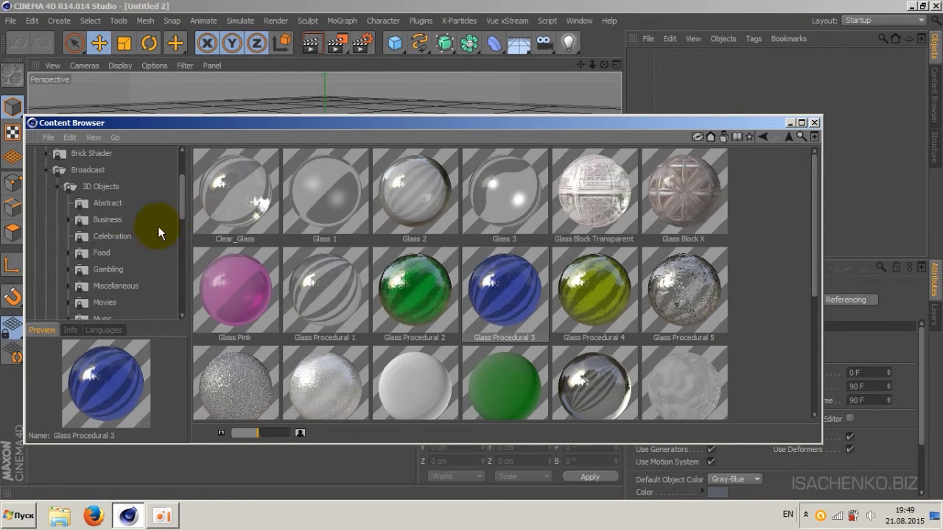
pyautogui.click(92, 253)
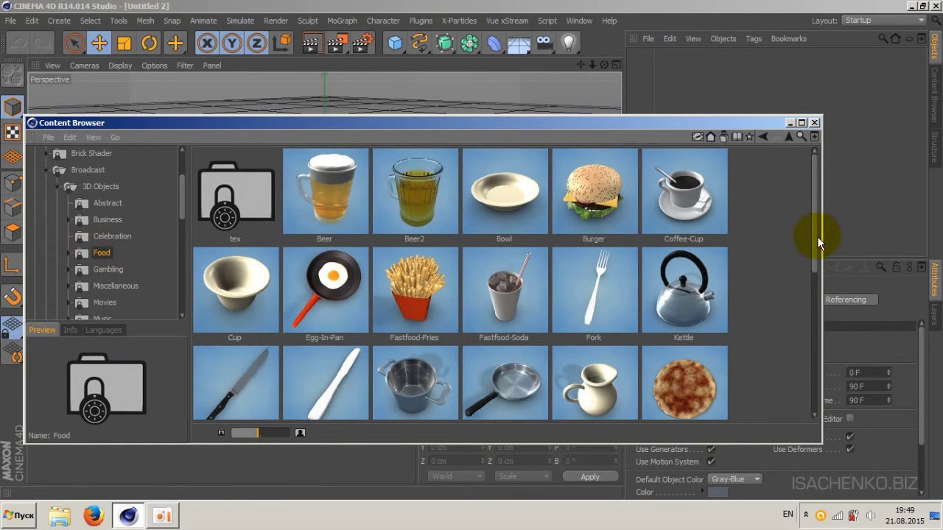
# Add the Pitcher and Wooden Bowl models to the scene and close the browser.
pyautogui.moveTo(813, 237); pyautogui.dragTo(815, 273)
pyautogui.click(574, 309)
pyautogui.doubleClick(575, 309)
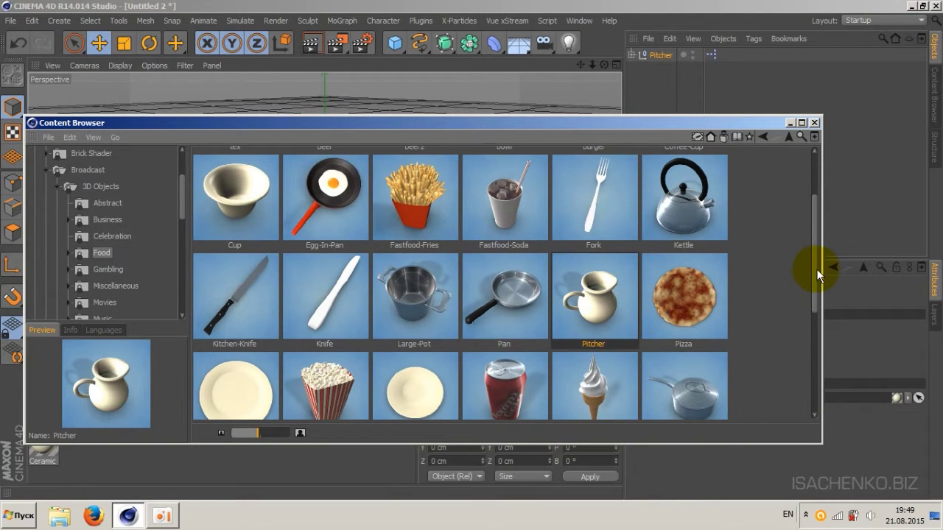
pyautogui.moveTo(816, 269); pyautogui.dragTo(808, 311)
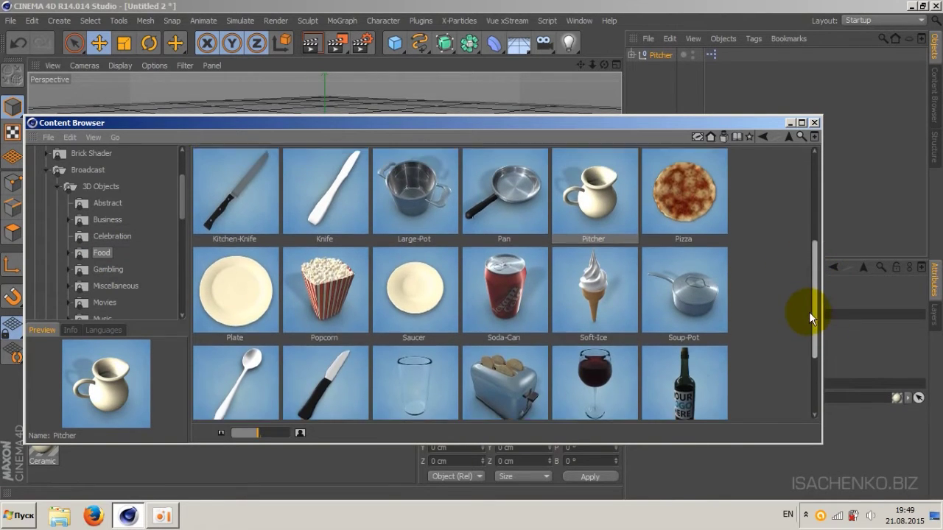
pyautogui.moveTo(808, 311); pyautogui.dragTo(804, 354)
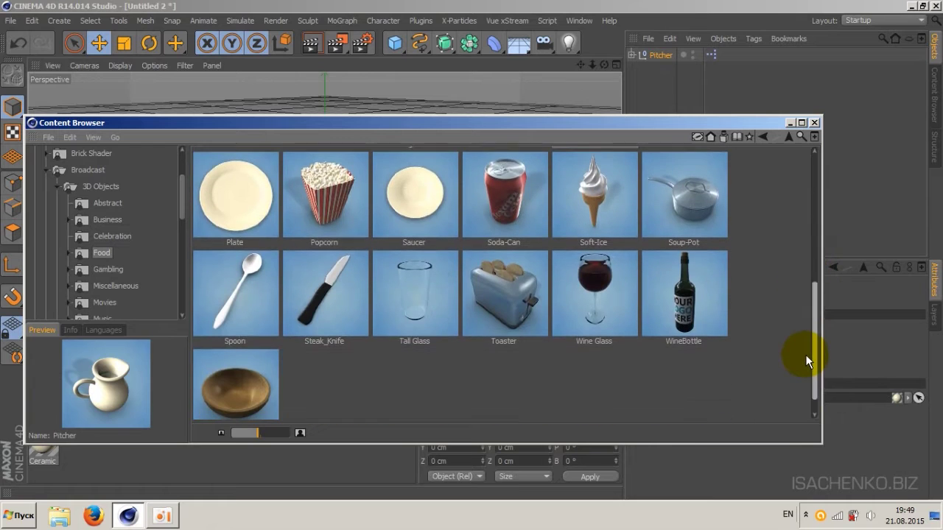
pyautogui.scroll(-1, 804, 354)
pyautogui.doubleClick(243, 379)
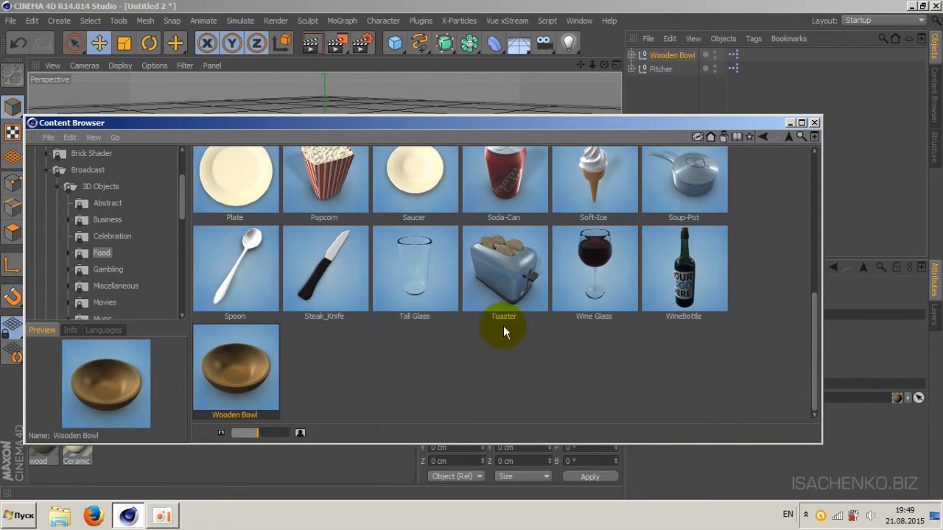
pyautogui.click(815, 123)
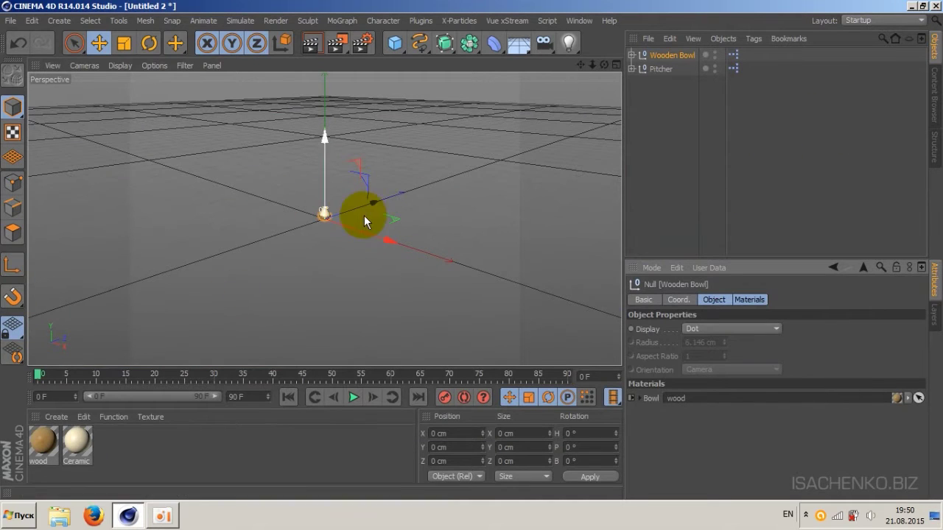
# Lift the pitcher out of the bowl, shift it sideways and tip it toward the bowl.
pyautogui.moveTo(592, 65)
pyautogui.mouseDown()
pyautogui.moveTo(618, 64)
pyautogui.moveTo(559, 95)
pyautogui.mouseUp()
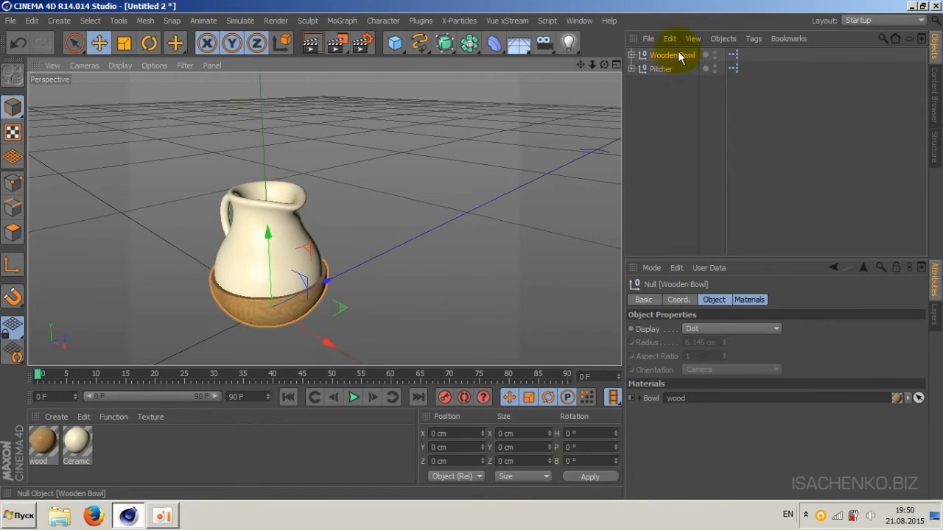
pyautogui.click(660, 69)
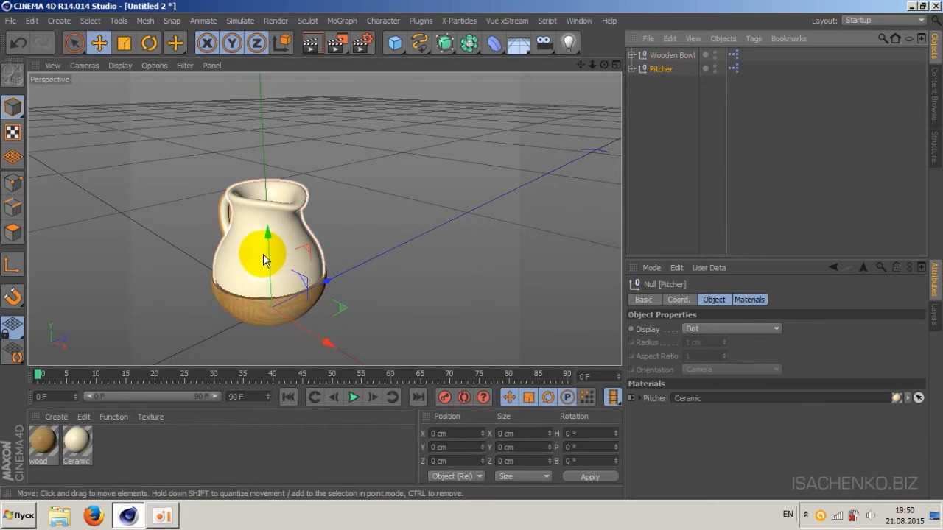
pyautogui.moveTo(265, 259); pyautogui.dragTo(265, 163)
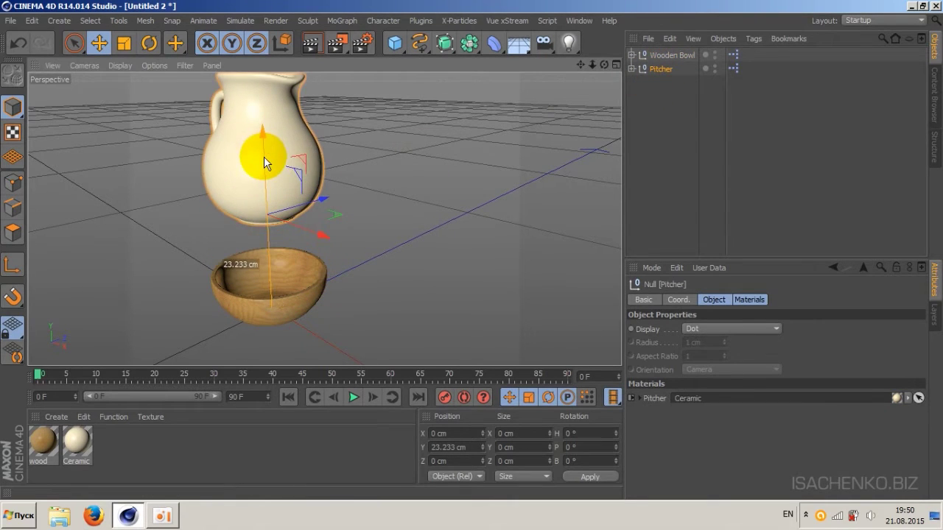
pyautogui.moveTo(615, 67)
pyautogui.mouseDown()
pyautogui.moveTo(324, 218)
pyautogui.moveTo(599, 63)
pyautogui.mouseUp()
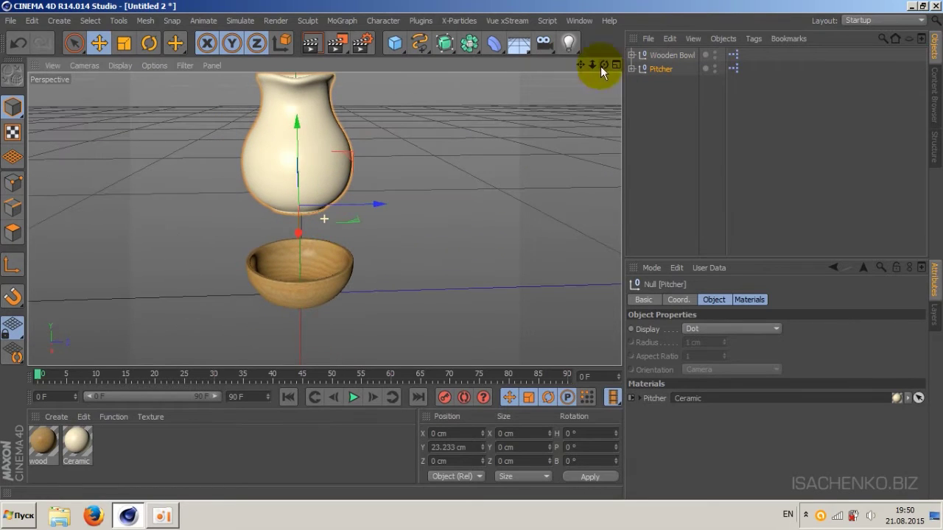
pyautogui.click(147, 45)
pyautogui.moveTo(333, 217); pyautogui.dragTo(235, 223)
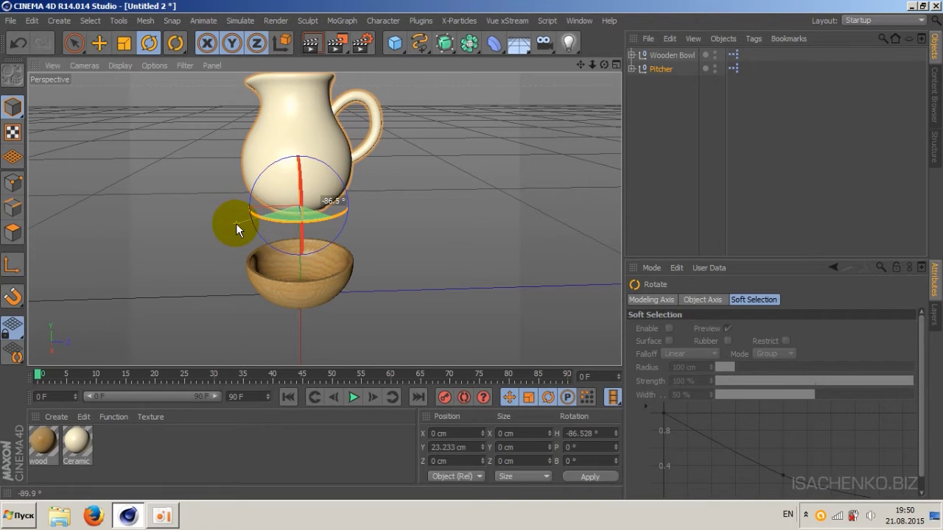
pyautogui.click(99, 44)
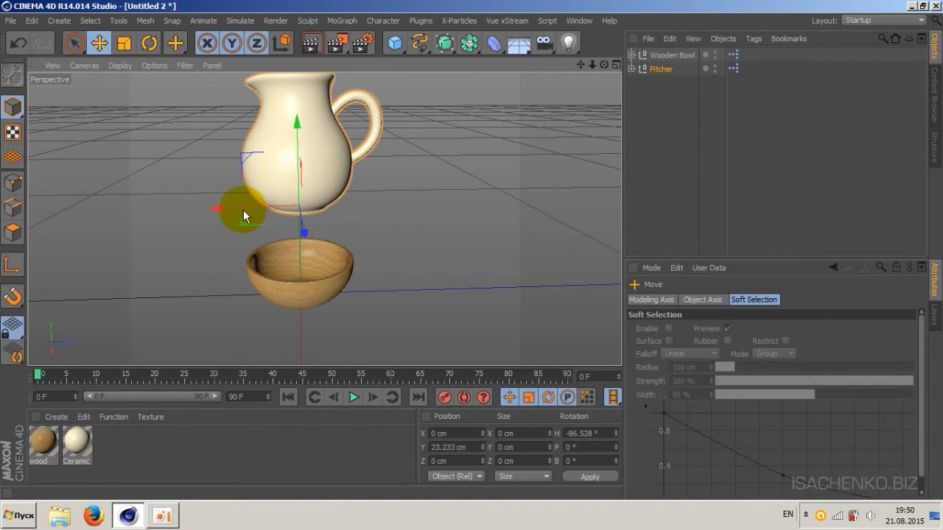
pyautogui.moveTo(244, 216); pyautogui.dragTo(328, 211)
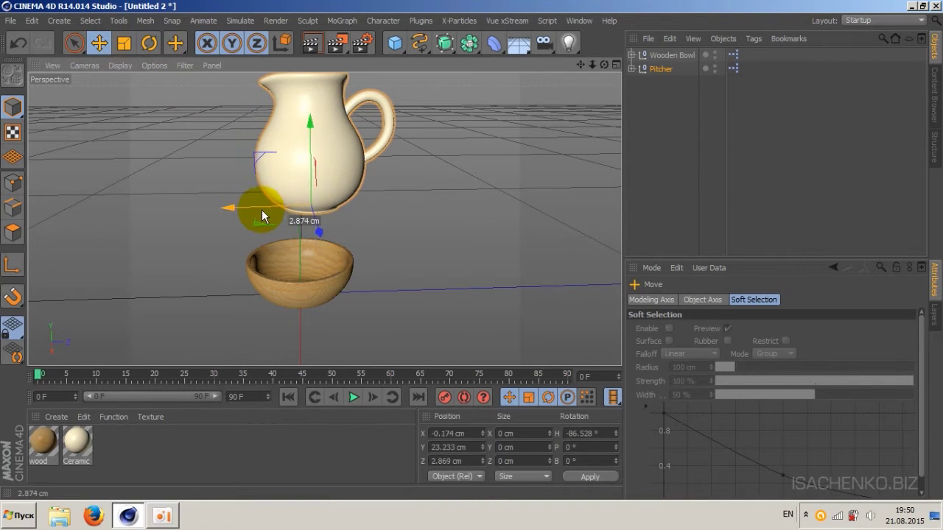
pyautogui.click(145, 47)
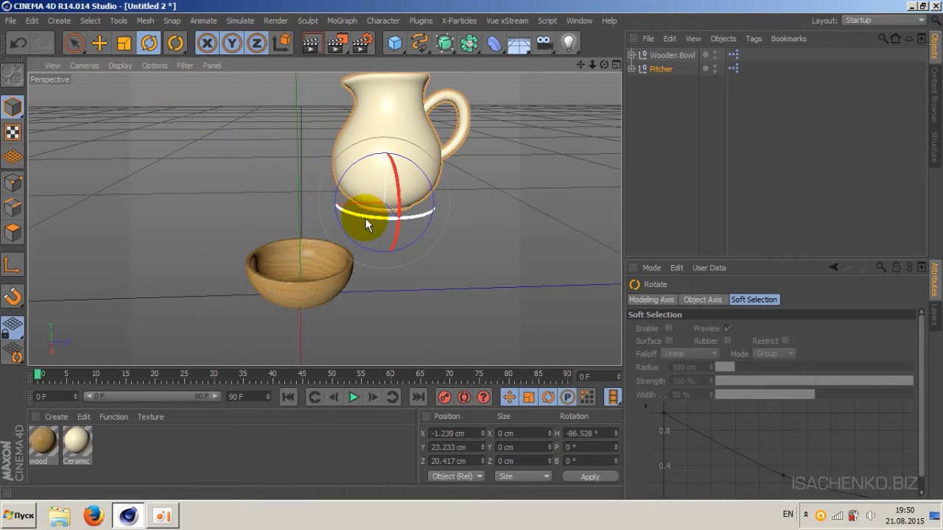
pyautogui.moveTo(365, 218); pyautogui.dragTo(360, 218)
pyautogui.moveTo(341, 166); pyautogui.dragTo(364, 249)
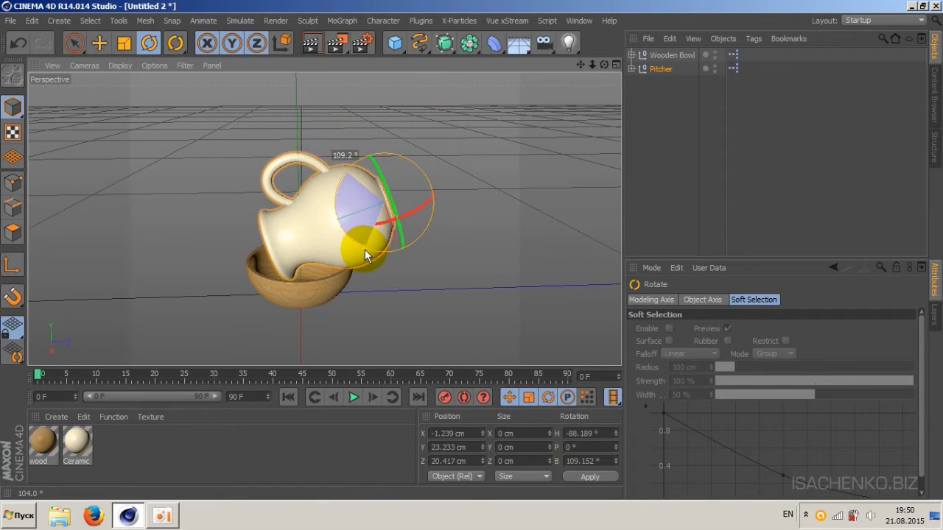
# Raise the tipped pitcher (B 109.152°) above the bowl and nudge it closer.
pyautogui.click(123, 43)
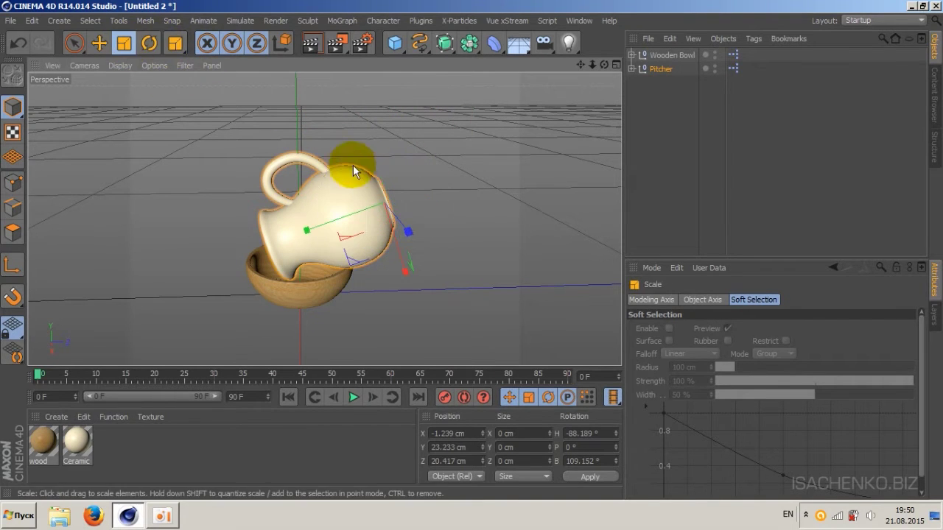
pyautogui.click(100, 44)
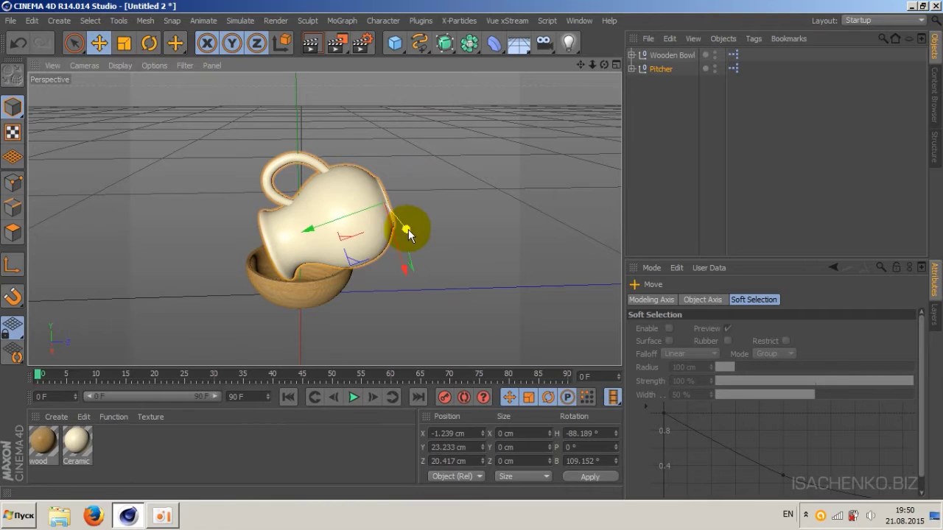
pyautogui.moveTo(404, 270); pyautogui.dragTo(379, 204)
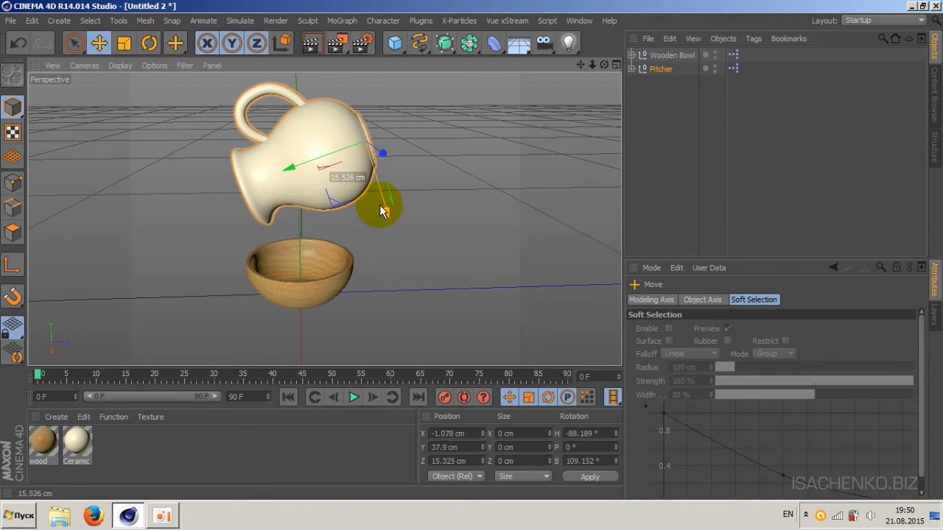
pyautogui.moveTo(300, 141); pyautogui.dragTo(355, 134)
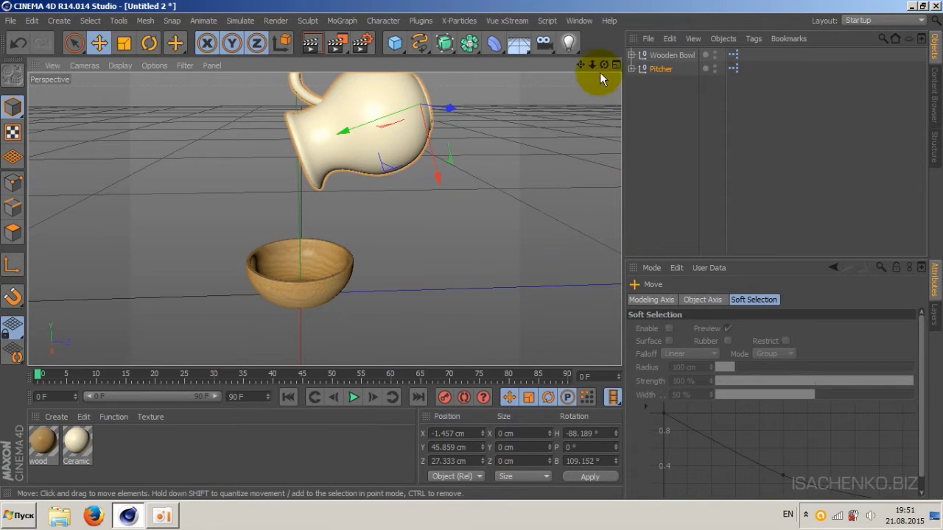
pyautogui.moveTo(603, 64); pyautogui.dragTo(603, 64)
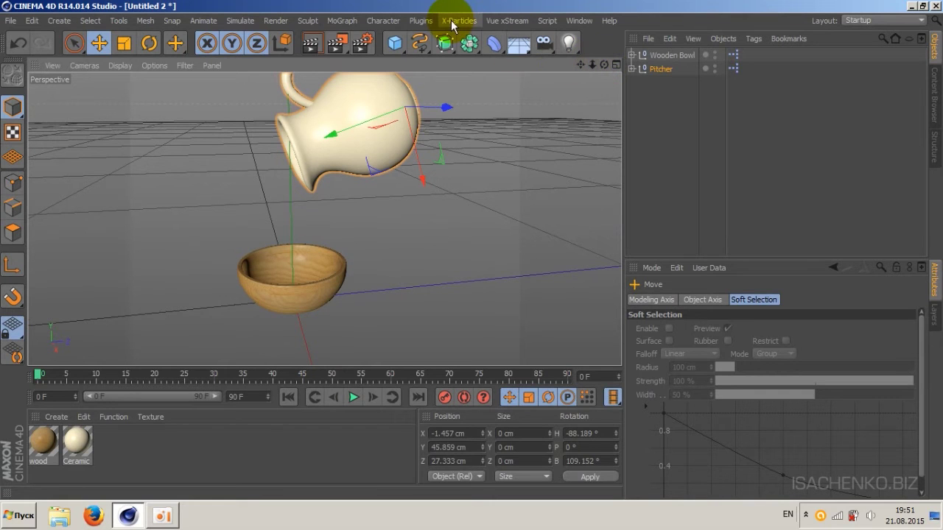
pyautogui.scroll(2, 324, 219)
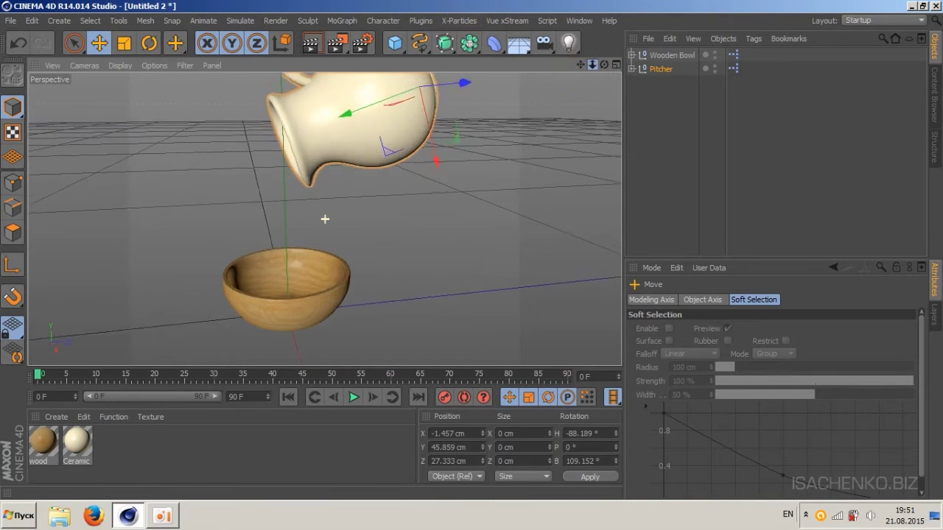
pyautogui.scroll(3, 324, 218)
pyautogui.scroll(-2, 324, 219)
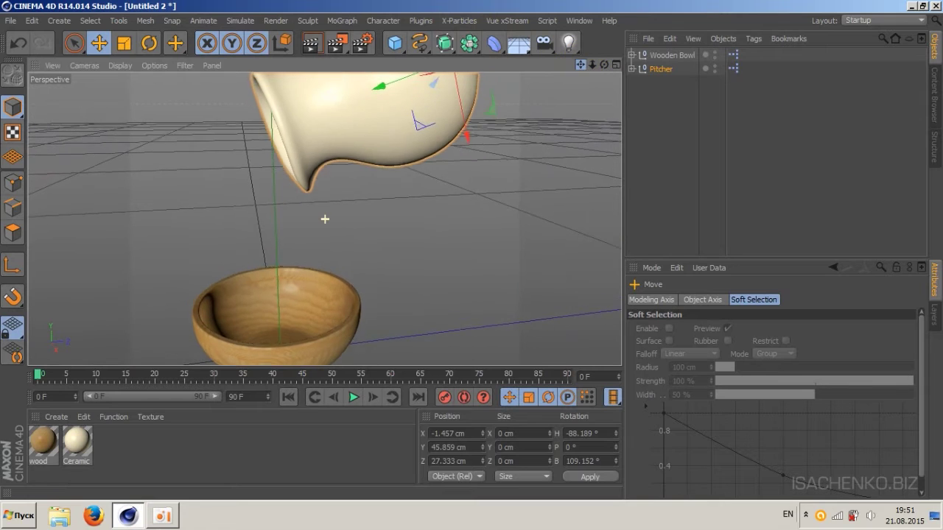
pyautogui.keyDown('alt'); pyautogui.moveTo(326, 217); pyautogui.dragTo(325, 219); pyautogui.keyUp('alt')
pyautogui.moveTo(580, 65); pyautogui.dragTo(580, 64)
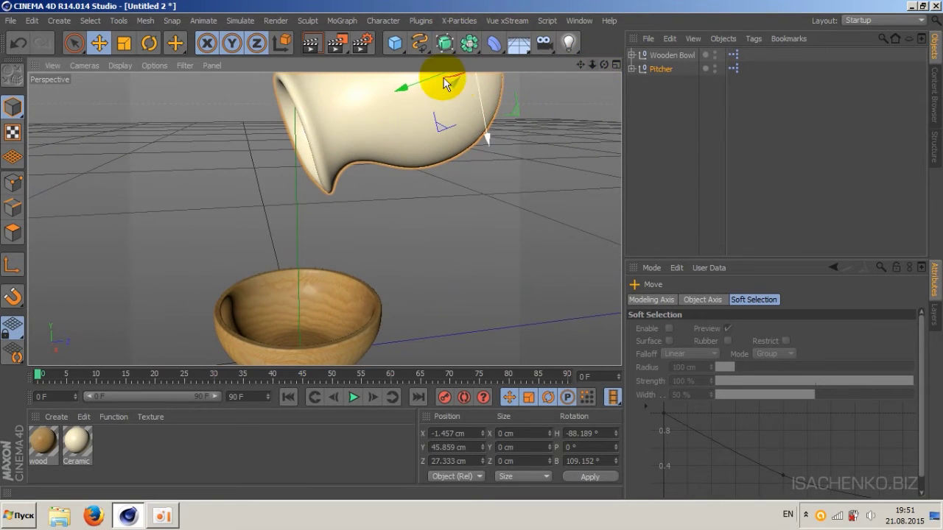
pyautogui.moveTo(401, 90)
pyautogui.mouseDown()
pyautogui.moveTo(436, 98)
pyautogui.moveTo(492, 140)
pyautogui.moveTo(484, 180)
pyautogui.moveTo(414, 141)
pyautogui.moveTo(416, 133)
pyautogui.moveTo(388, 152)
pyautogui.mouseUp()
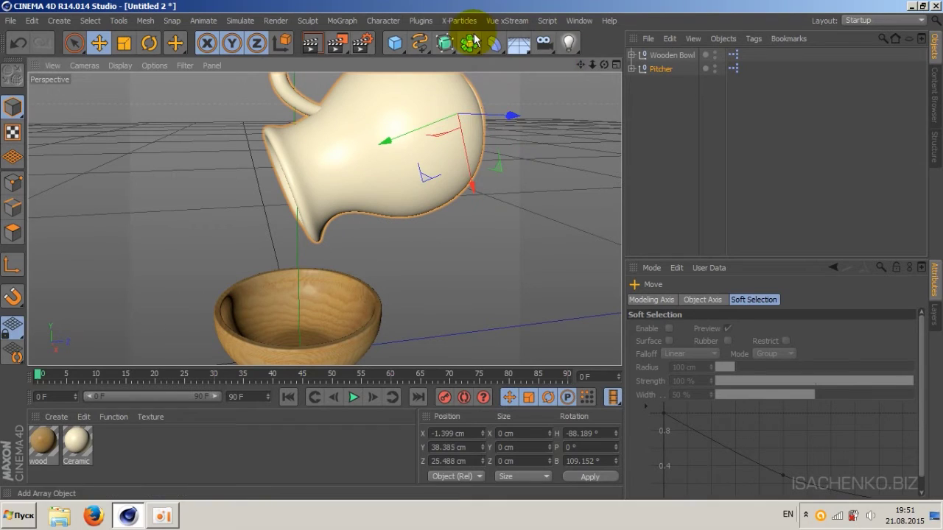
# Add an X-Particles System object and scroll its attributes down to Add Objects.
pyautogui.click(451, 22)
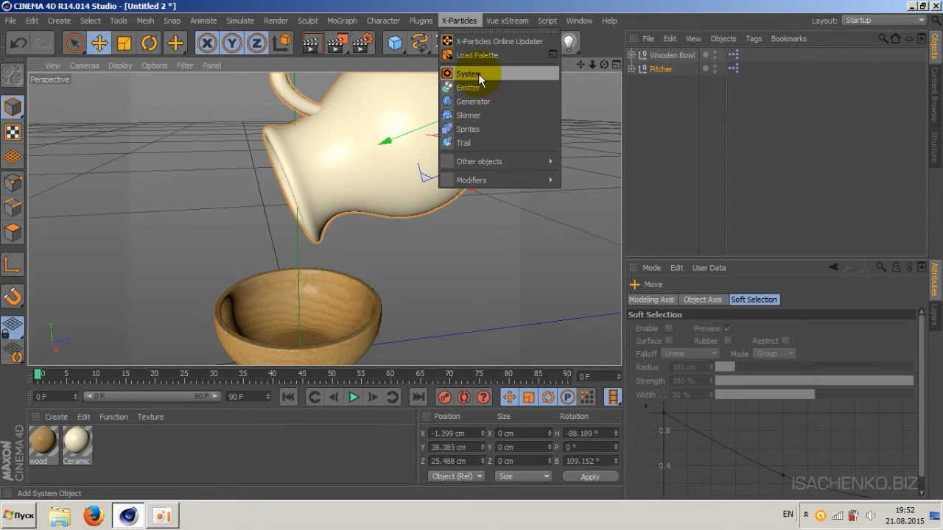
pyautogui.click(478, 74)
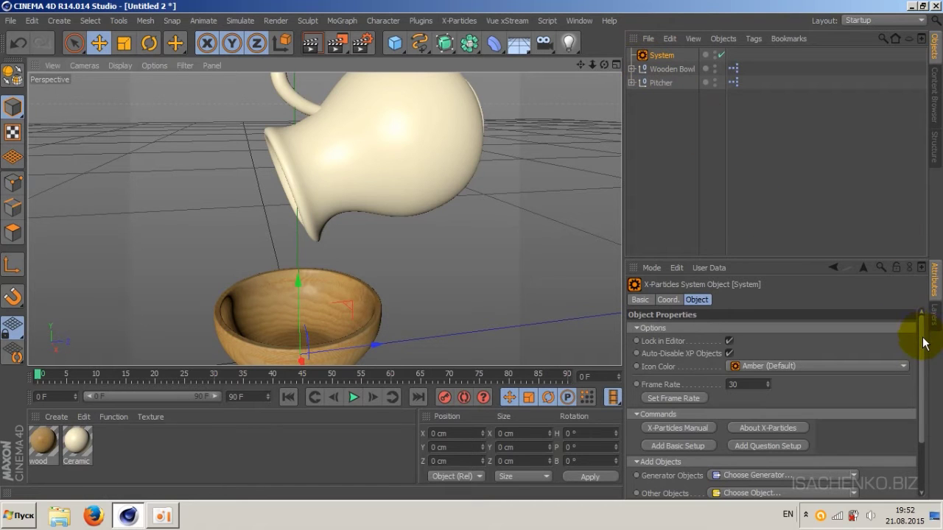
pyautogui.moveTo(919, 337)
pyautogui.mouseDown()
pyautogui.moveTo(926, 368)
pyautogui.moveTo(917, 374)
pyautogui.moveTo(917, 315)
pyautogui.moveTo(920, 392)
pyautogui.moveTo(920, 337)
pyautogui.moveTo(920, 373)
pyautogui.moveTo(899, 358)
pyautogui.mouseUp()
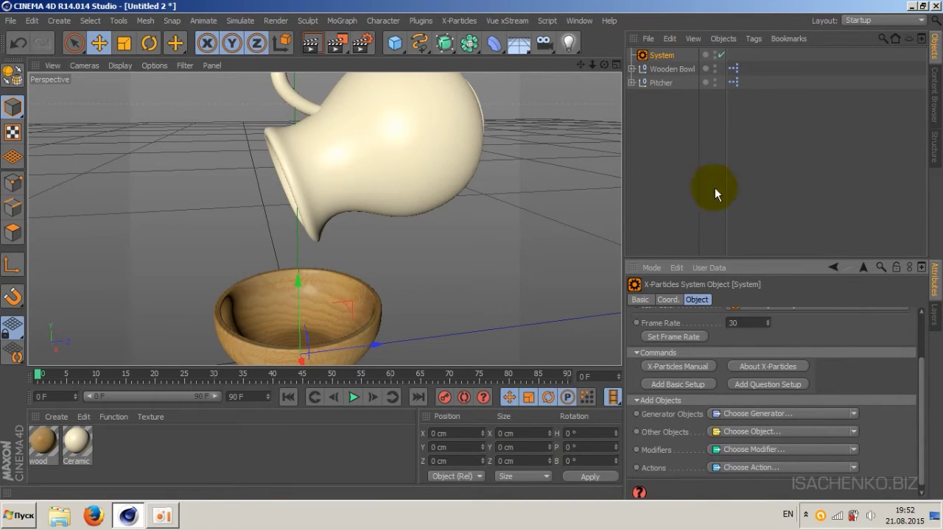
pyautogui.moveTo(920, 351); pyautogui.dragTo(913, 397)
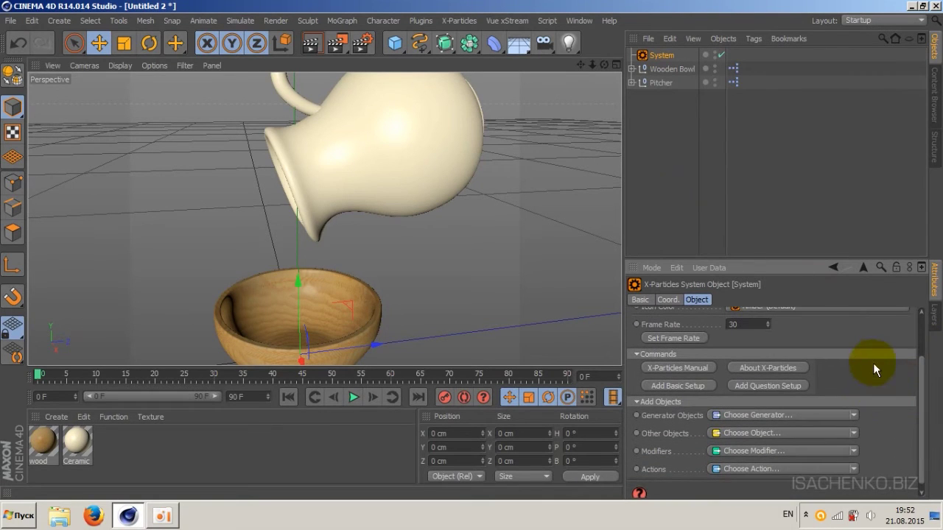
# Create the basic emitter setup, preview the particles, rewind to frame 0 and view from the front.
pyautogui.click(680, 392)
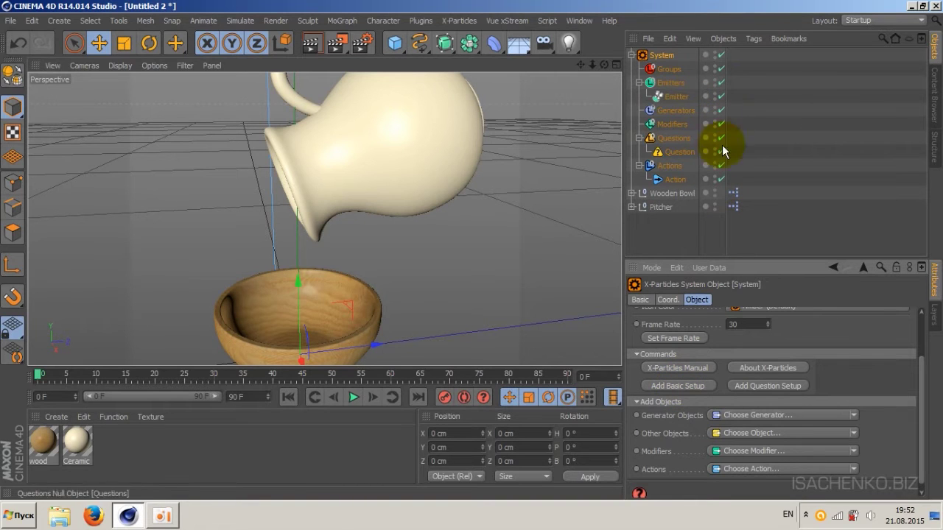
pyautogui.click(681, 96)
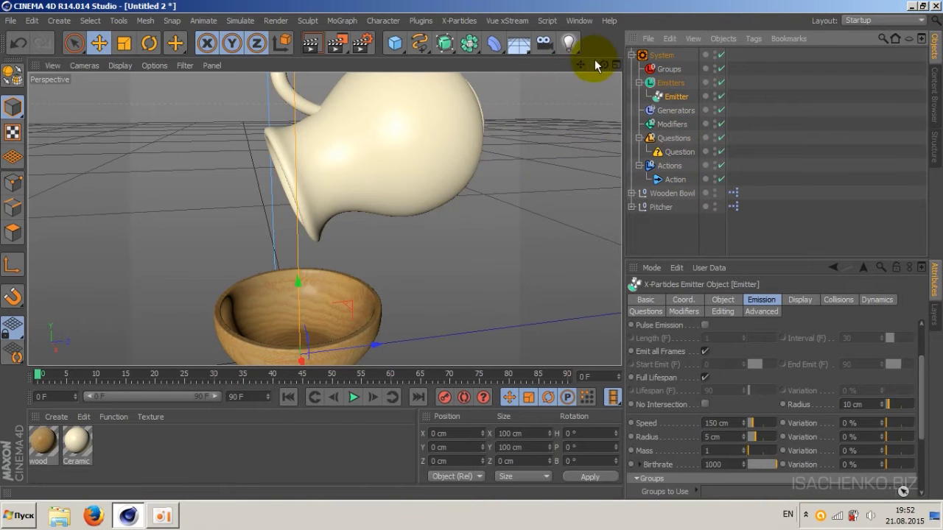
pyautogui.moveTo(593, 64); pyautogui.dragTo(578, 91)
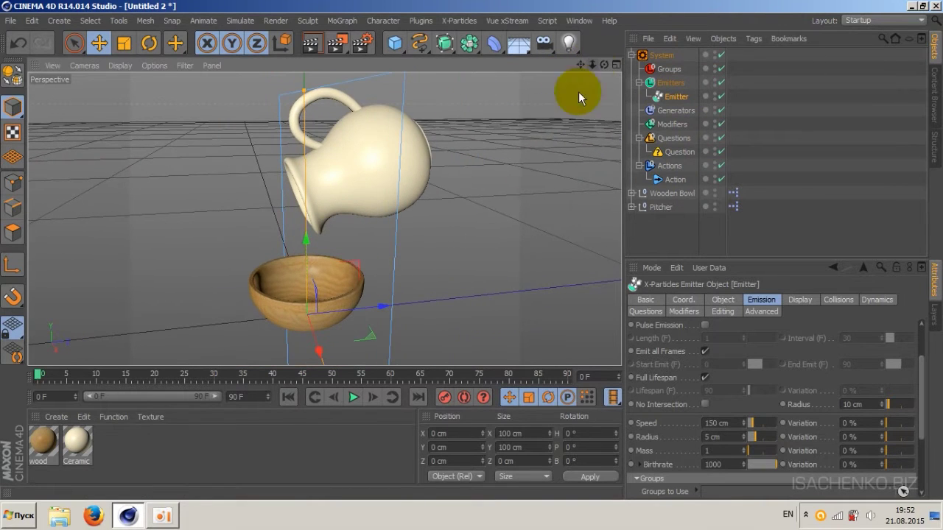
pyautogui.moveTo(592, 65); pyautogui.dragTo(582, 88)
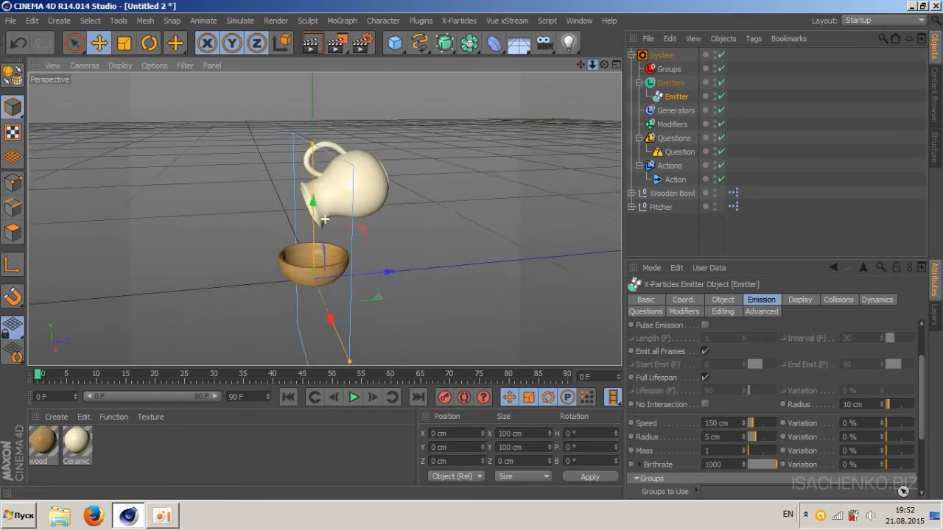
pyautogui.click(351, 400)
pyautogui.click(290, 397)
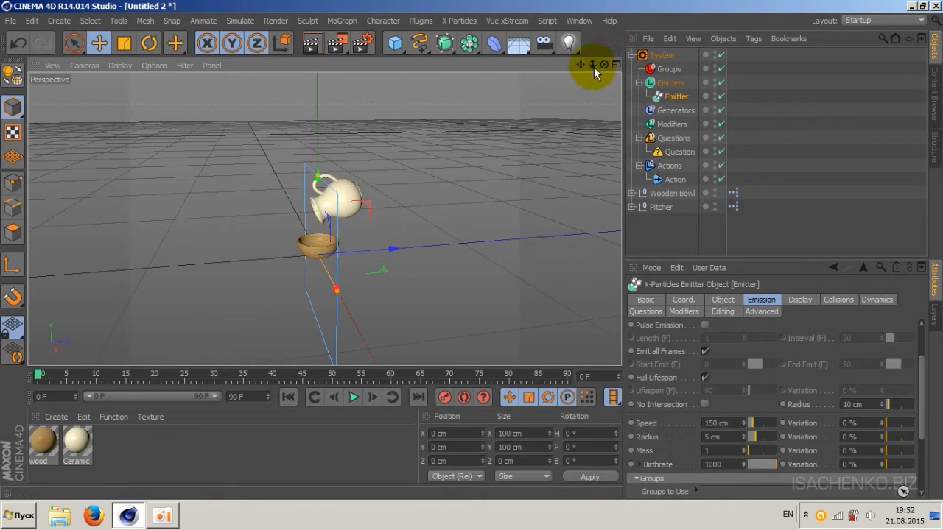
pyautogui.moveTo(604, 66); pyautogui.dragTo(559, 51)
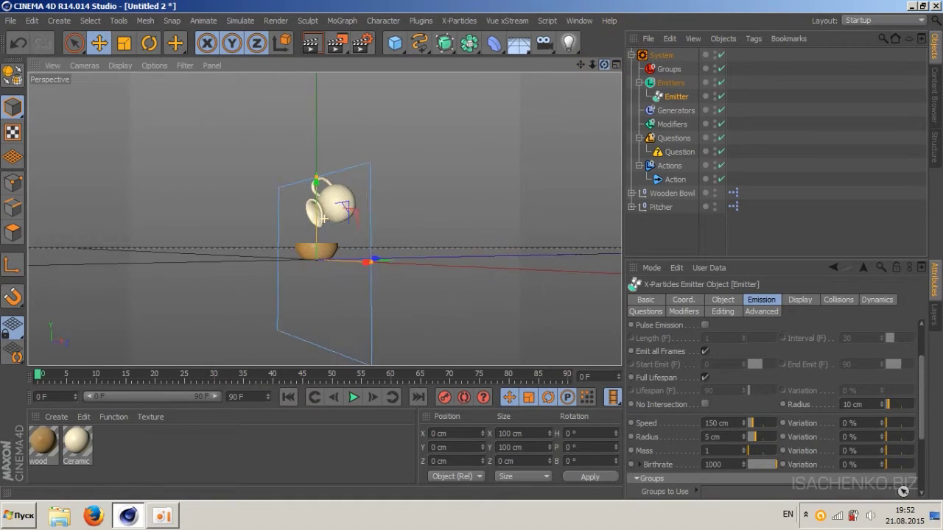
pyautogui.moveTo(604, 65); pyautogui.dragTo(587, 82)
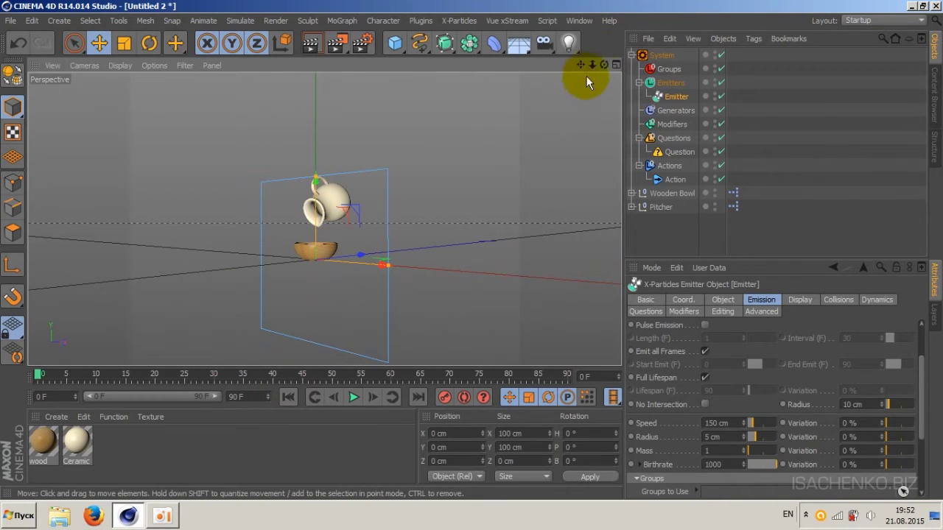
pyautogui.moveTo(603, 65); pyautogui.dragTo(604, 175)
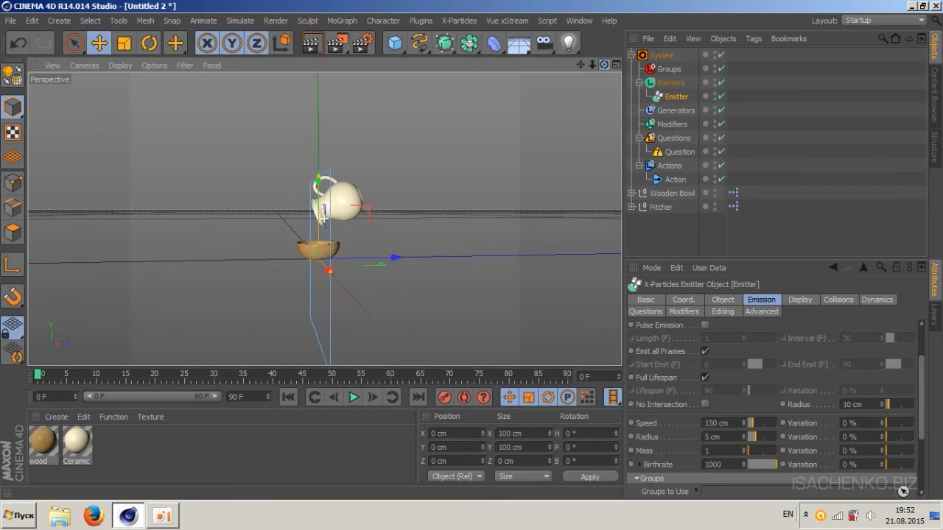
# Change the Emitter Shape to Circle, giving a 50 cm disc on the Z+ plane.
pyautogui.click(721, 301)
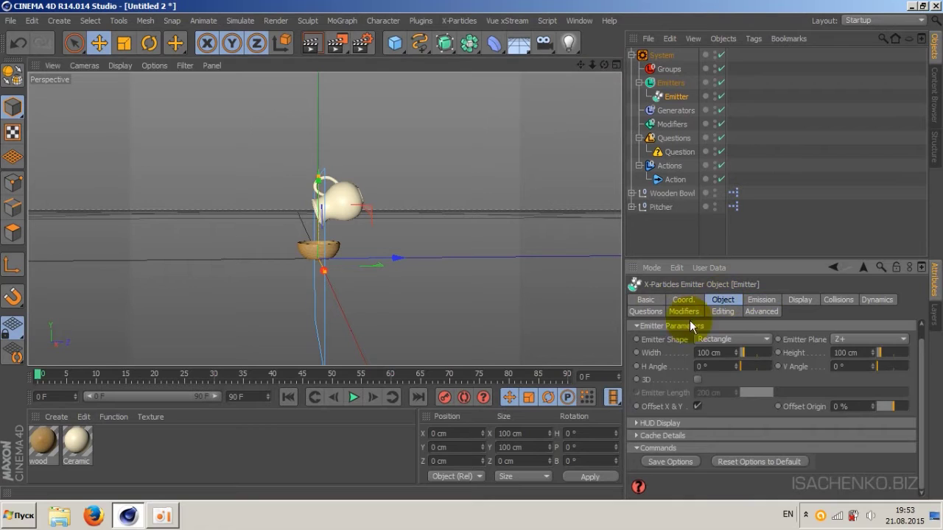
pyautogui.click(761, 341)
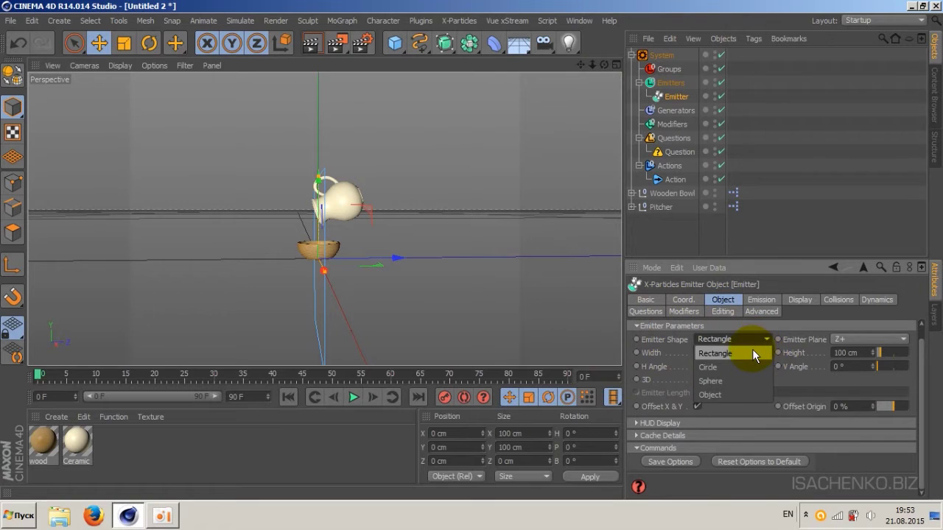
pyautogui.click(743, 366)
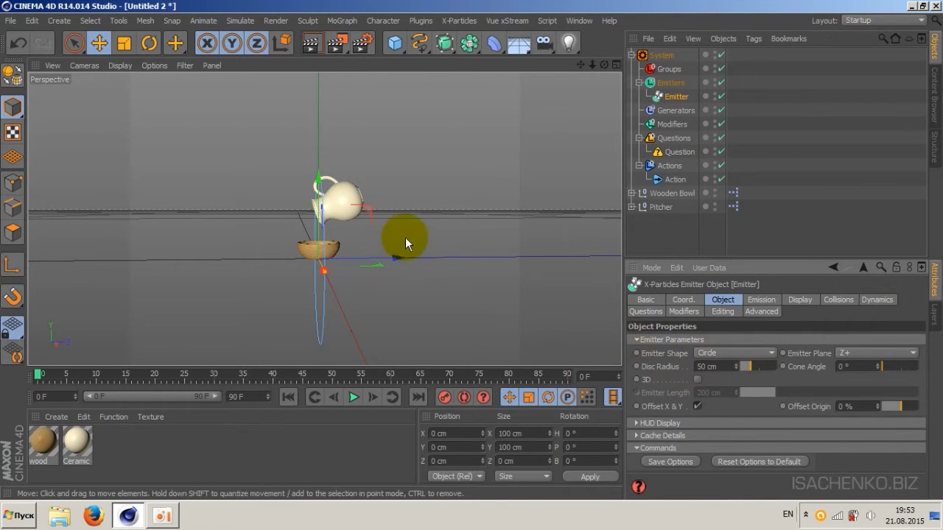
pyautogui.moveTo(604, 65)
pyautogui.mouseDown()
pyautogui.moveTo(611, 68)
pyautogui.moveTo(528, 150)
pyautogui.mouseUp()
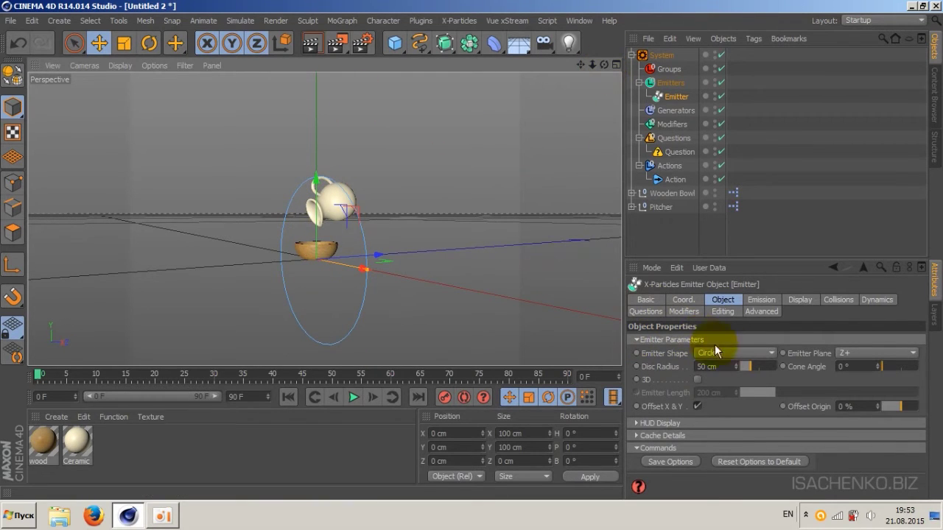
pyautogui.click(773, 352)
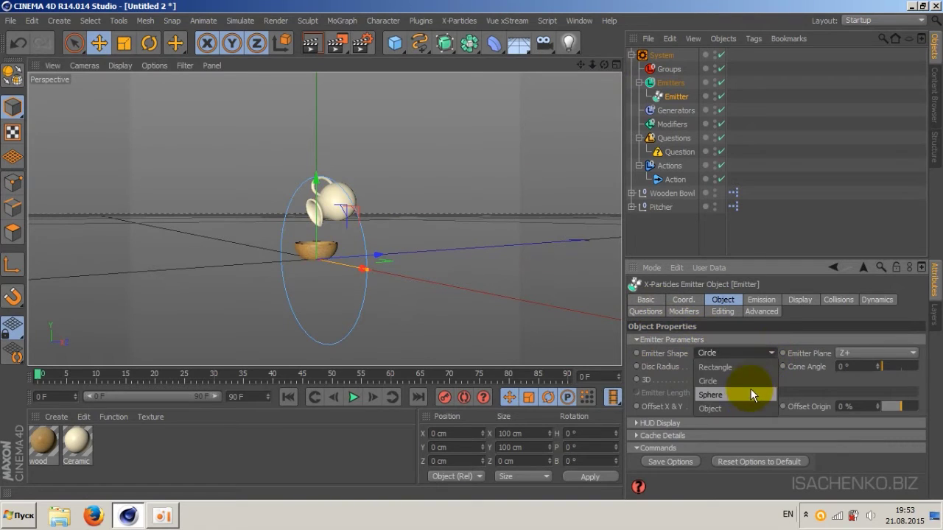
pyautogui.click(773, 352)
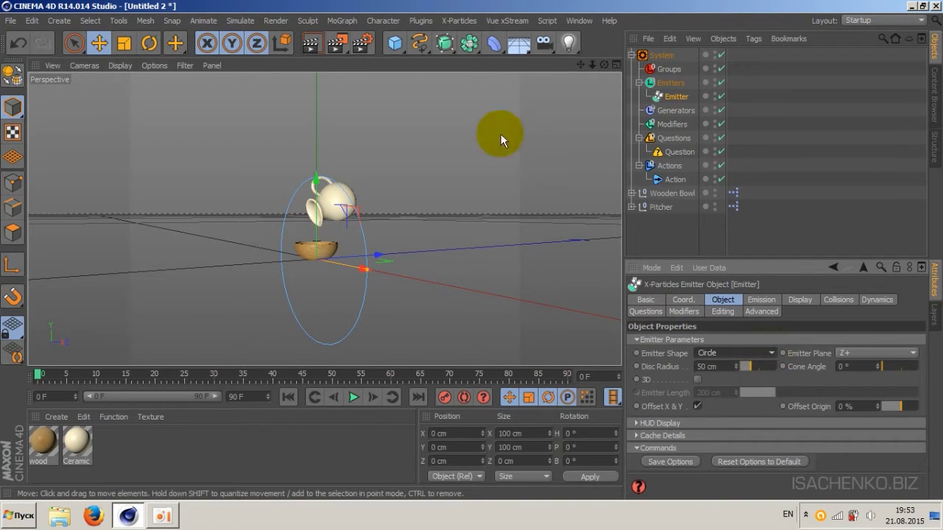
pyautogui.click(417, 45)
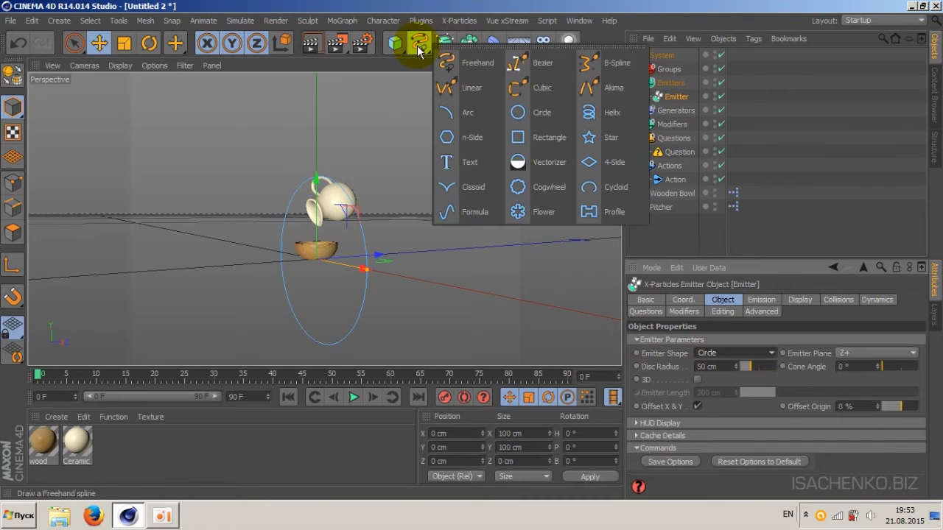
pyautogui.click(558, 6)
pyautogui.moveTo(604, 65); pyautogui.dragTo(575, 66)
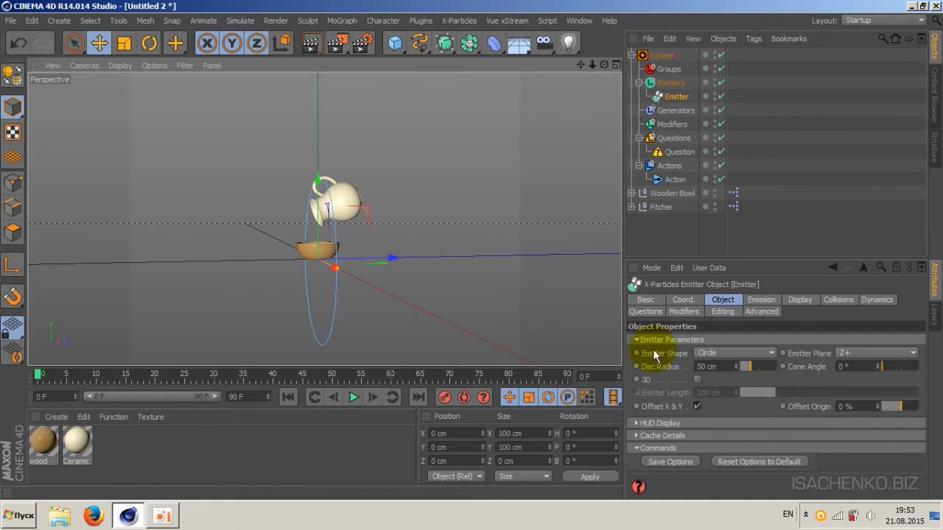
# Set the disc radius to 5 cm and move the emitter into the pitcher opening (Y 29.741, X -0.799).
pyautogui.doubleClick(705, 365)
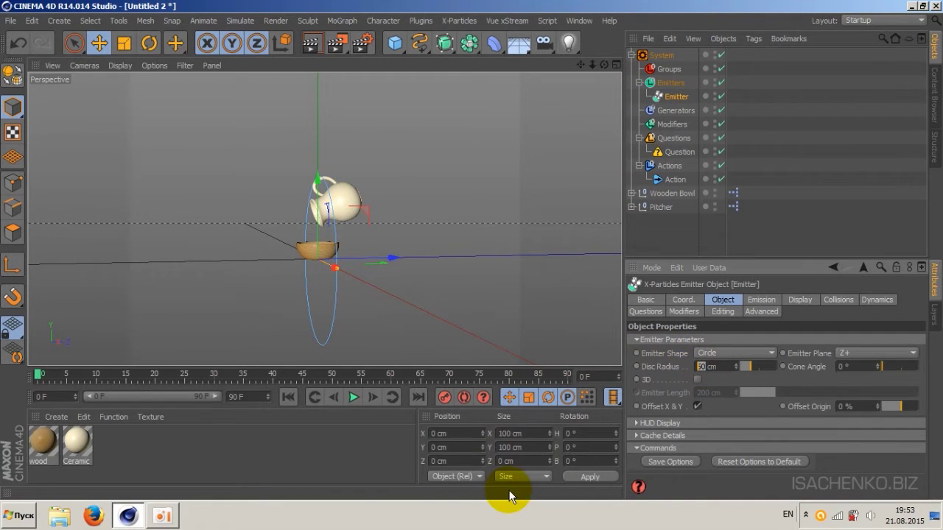
pyautogui.write('5')
pyautogui.press('Return')
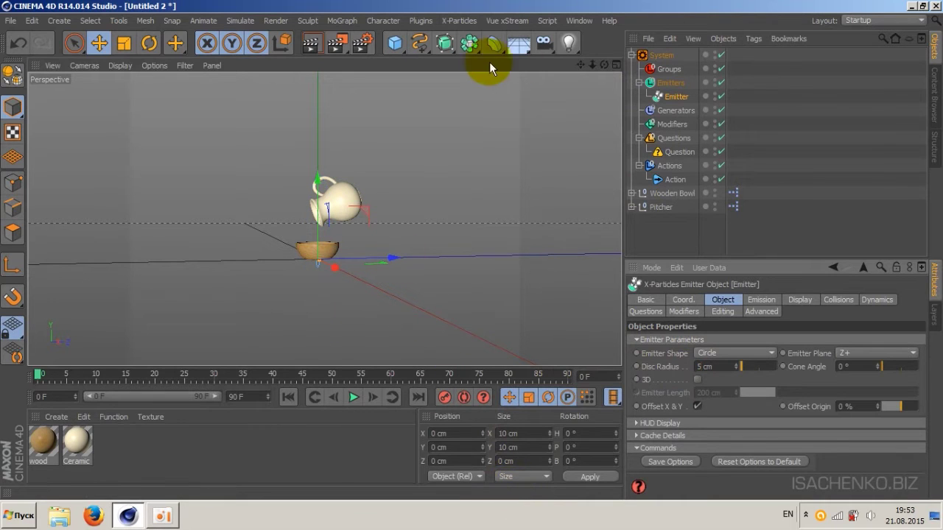
pyautogui.moveTo(604, 65); pyautogui.dragTo(560, 68)
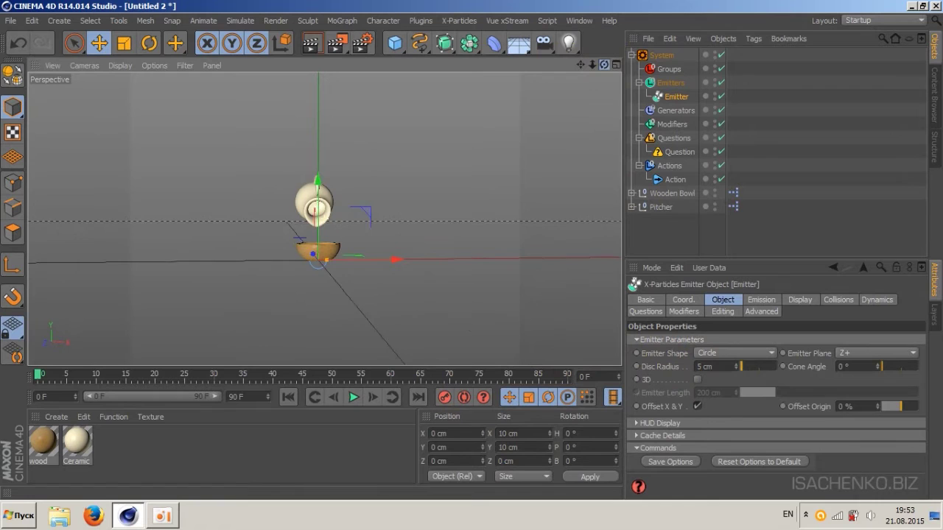
pyautogui.moveTo(592, 65); pyautogui.dragTo(611, 64)
pyautogui.moveTo(303, 274)
pyautogui.mouseDown()
pyautogui.moveTo(302, 199)
pyautogui.moveTo(354, 154)
pyautogui.mouseUp()
pyautogui.moveTo(383, 192); pyautogui.dragTo(377, 194)
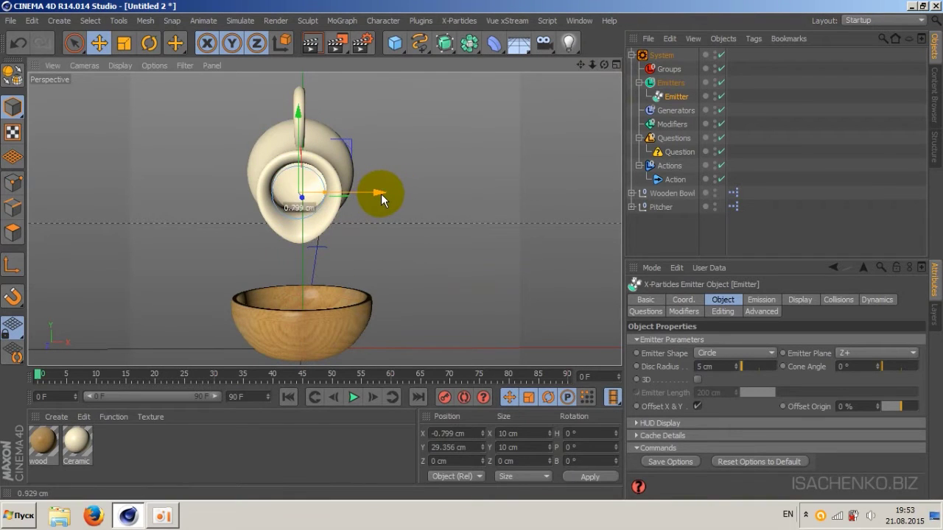
pyautogui.moveTo(299, 166); pyautogui.dragTo(301, 163)
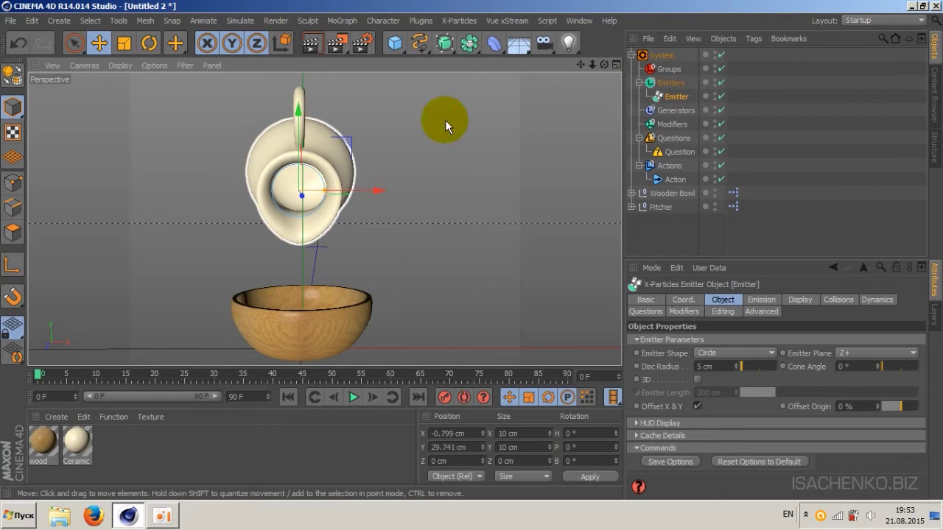
pyautogui.moveTo(604, 65); pyautogui.dragTo(401, 192)
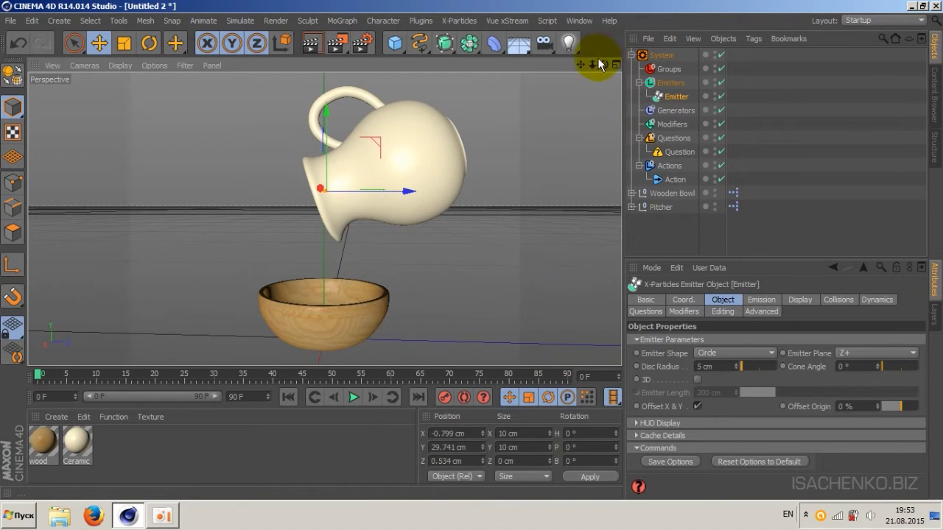
pyautogui.moveTo(604, 65)
pyautogui.mouseDown()
pyautogui.moveTo(589, 67)
pyautogui.moveTo(604, 64)
pyautogui.mouseUp()
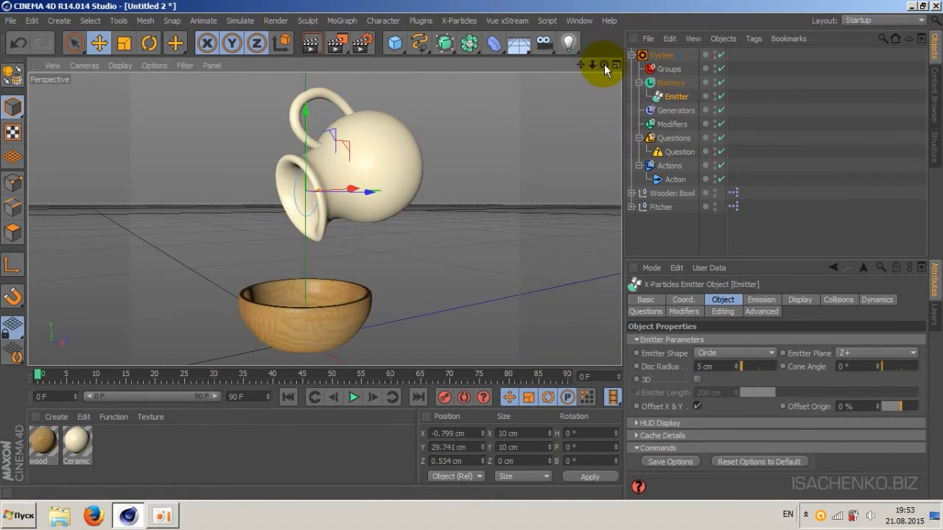
# Tilt the emitter to P 20.878° and move it into the spout at Y 30.191 cm, Z 1.713 cm.
pyautogui.click(148, 44)
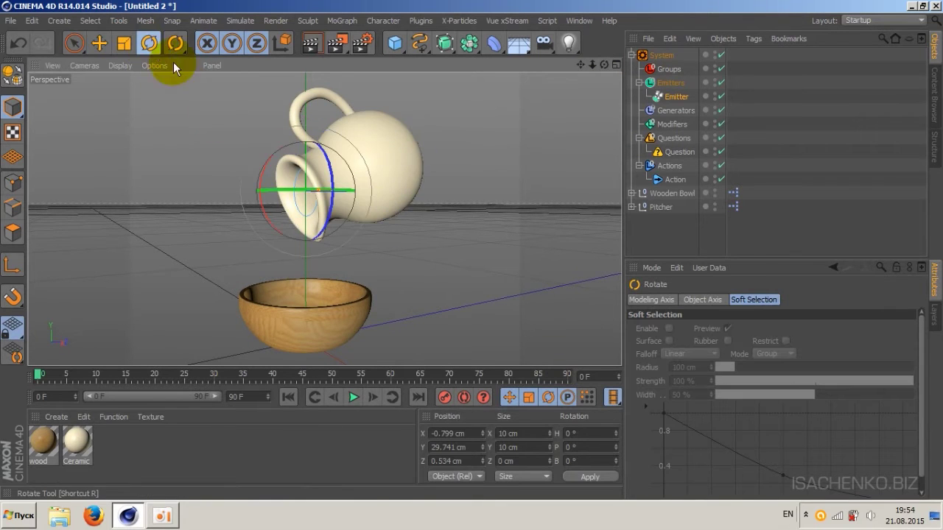
pyautogui.moveTo(260, 179)
pyautogui.mouseDown()
pyautogui.moveTo(269, 204)
pyautogui.moveTo(265, 193)
pyautogui.mouseUp()
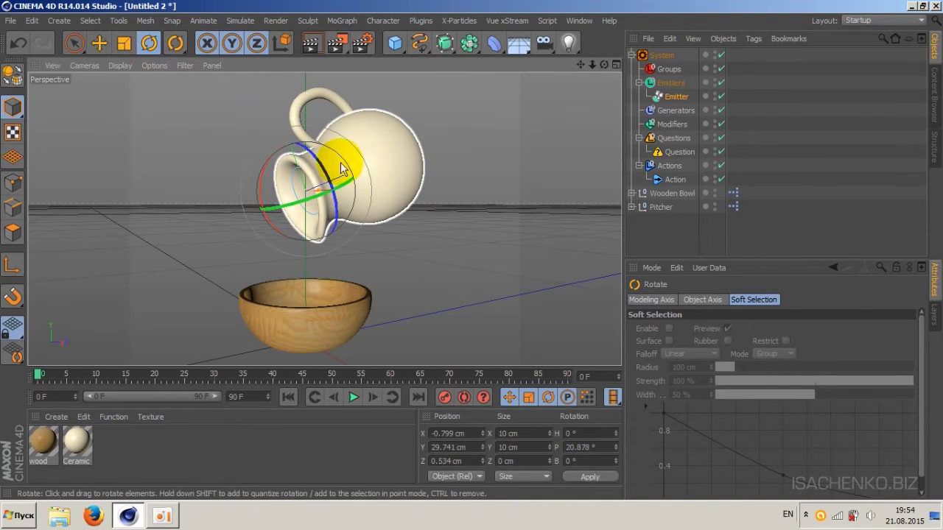
pyautogui.moveTo(604, 67); pyautogui.dragTo(559, 70)
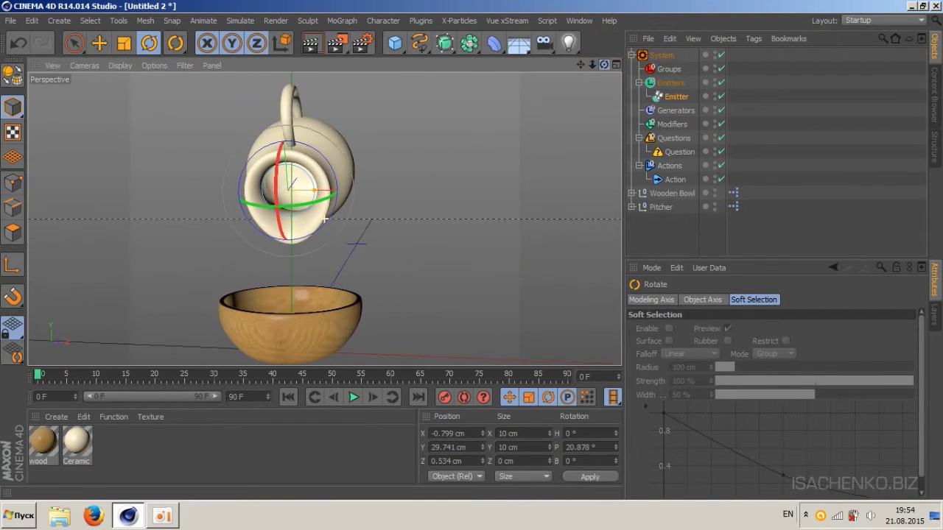
pyautogui.moveTo(324, 219); pyautogui.dragTo(221, 74)
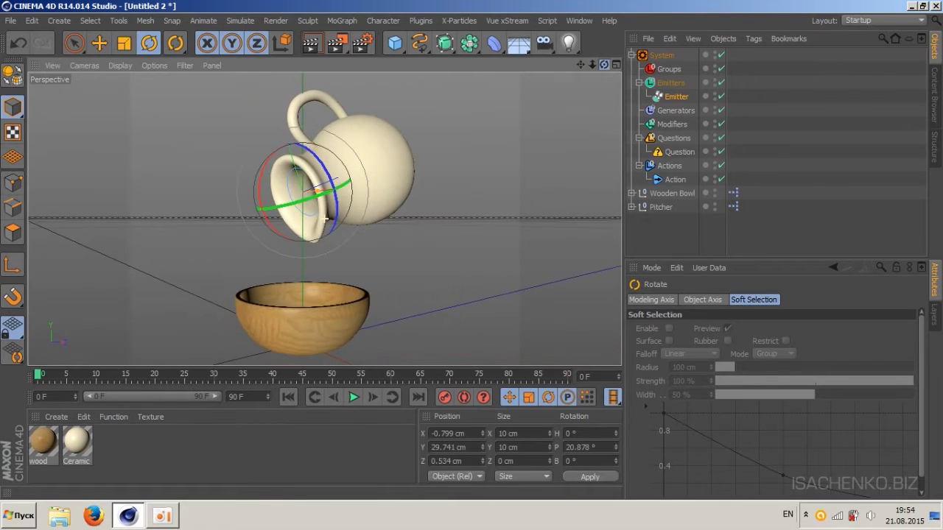
pyautogui.click(99, 43)
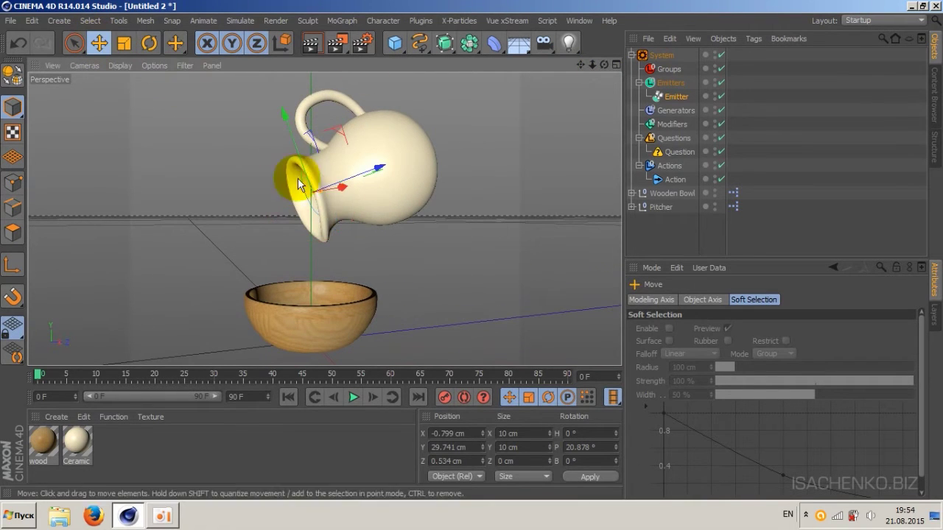
pyautogui.moveTo(379, 166); pyautogui.dragTo(322, 219)
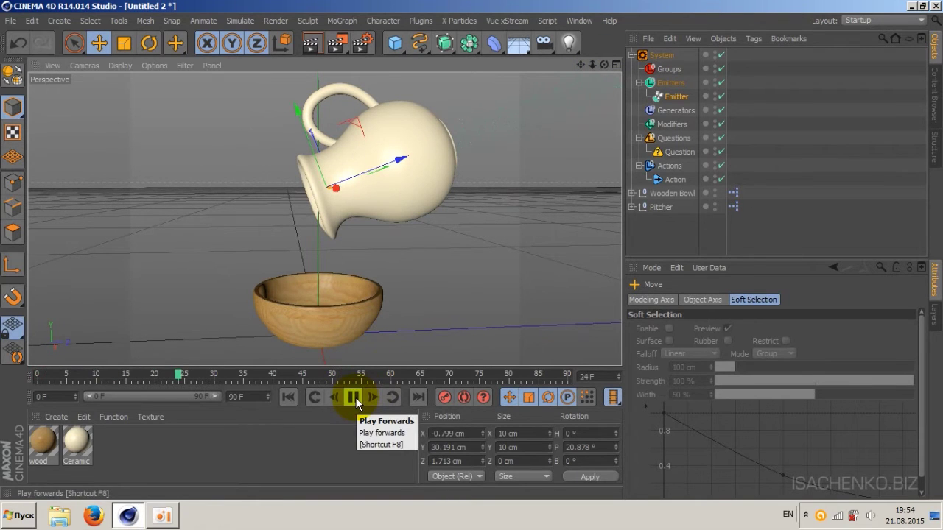
pyautogui.click(354, 398)
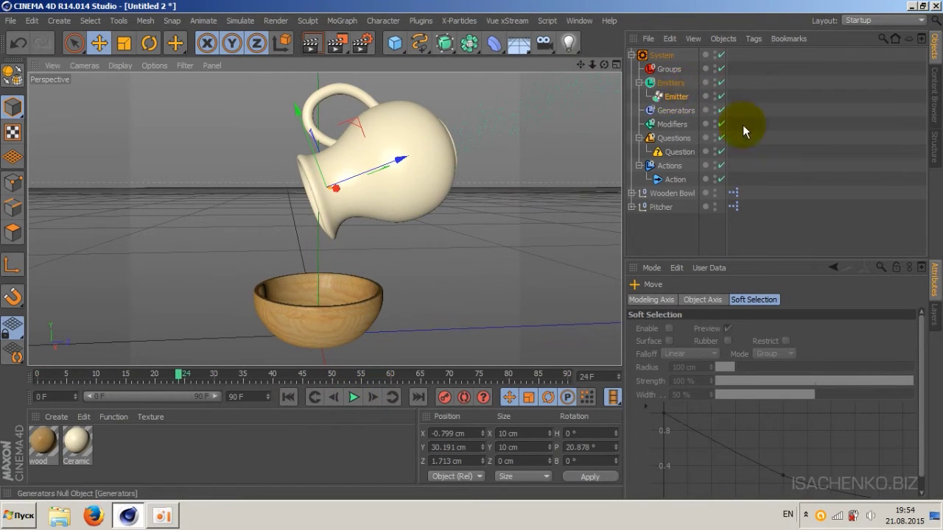
pyautogui.click(674, 96)
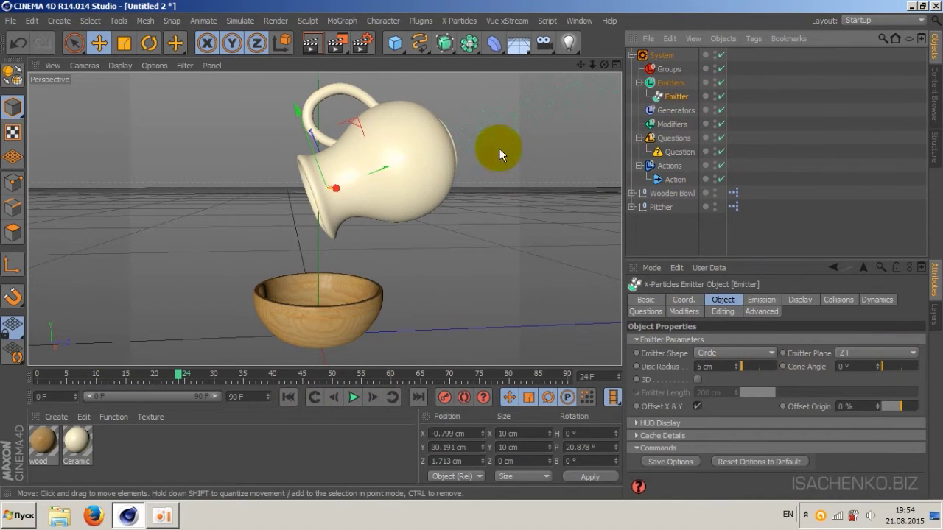
# Switch the Emitter Plane to Z- and test the emission with a playback run.
pyautogui.click(911, 357)
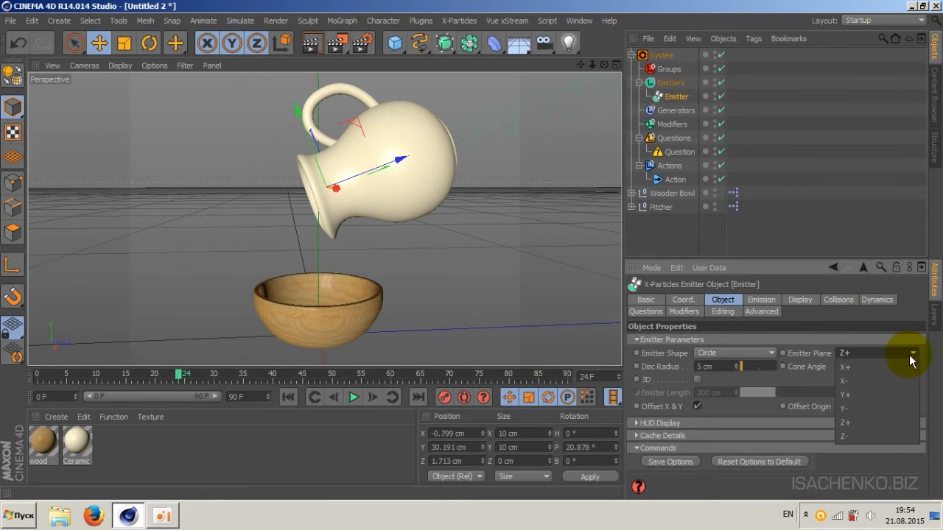
pyautogui.click(874, 435)
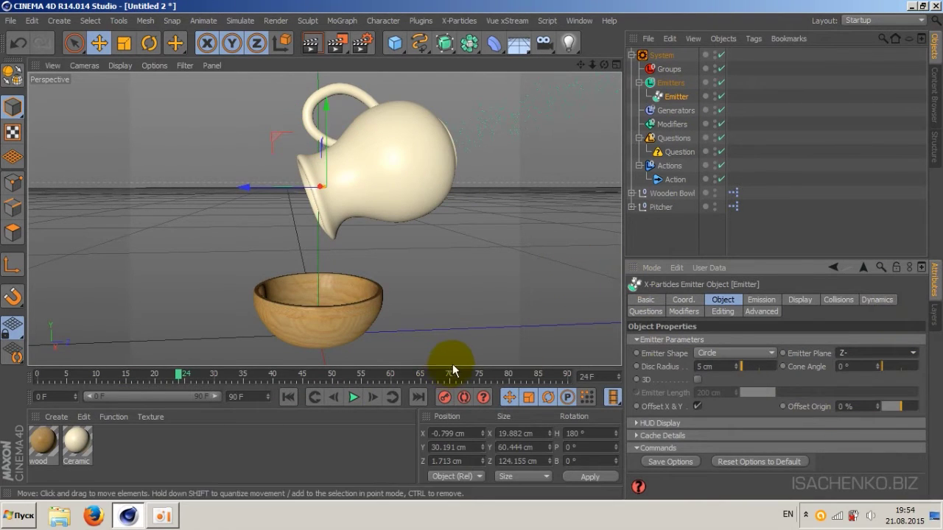
pyautogui.click(288, 397)
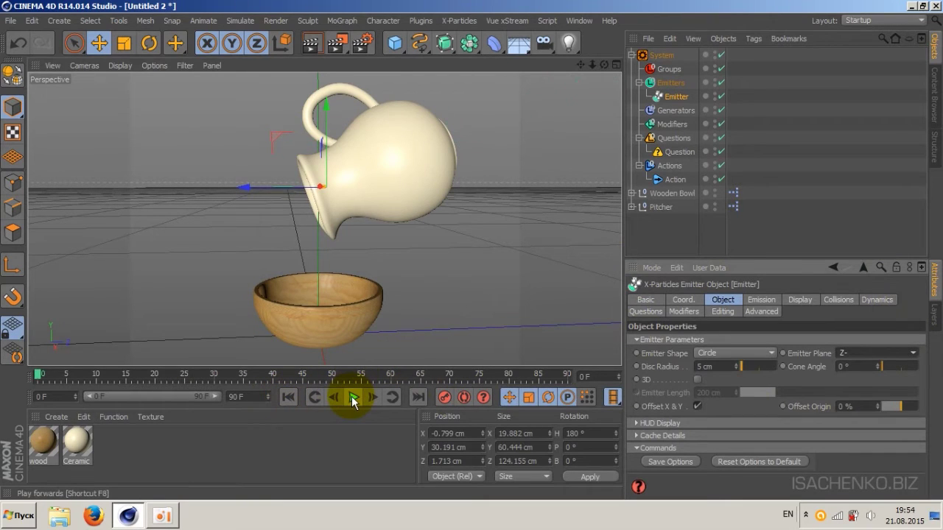
pyautogui.click(352, 398)
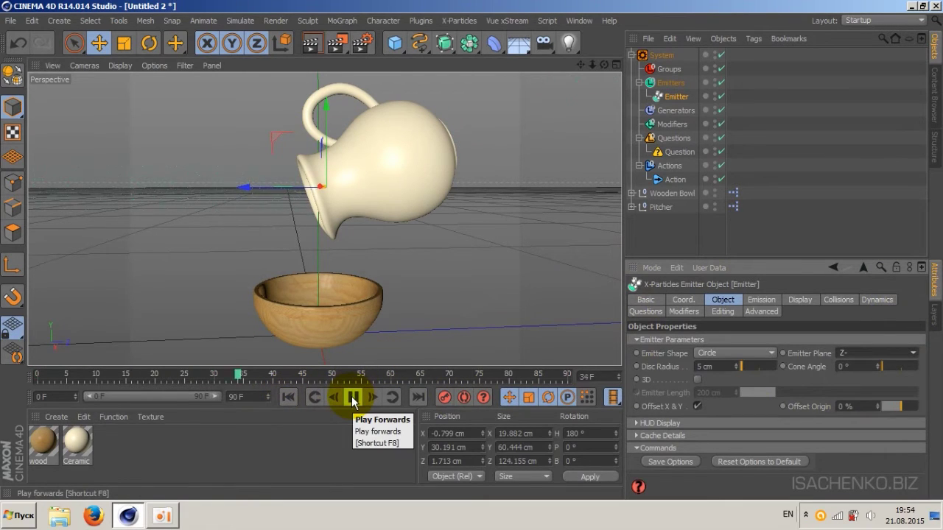
pyautogui.click(353, 398)
pyautogui.click(288, 397)
pyautogui.moveTo(592, 66); pyautogui.dragTo(611, 68)
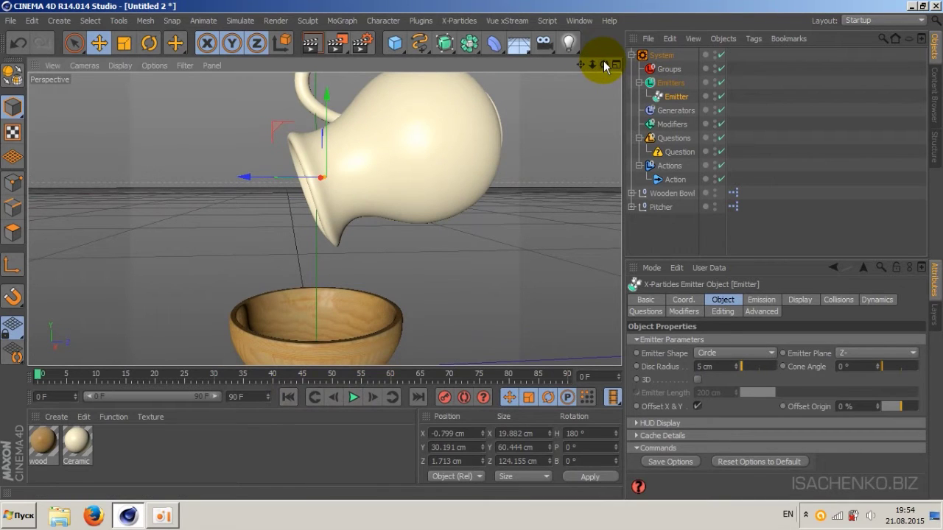
# From a side view, rotate the emitter's pitch down to about -17.68° and test playback.
pyautogui.moveTo(602, 68)
pyautogui.mouseDown()
pyautogui.moveTo(611, 67)
pyautogui.moveTo(569, 158)
pyautogui.mouseUp()
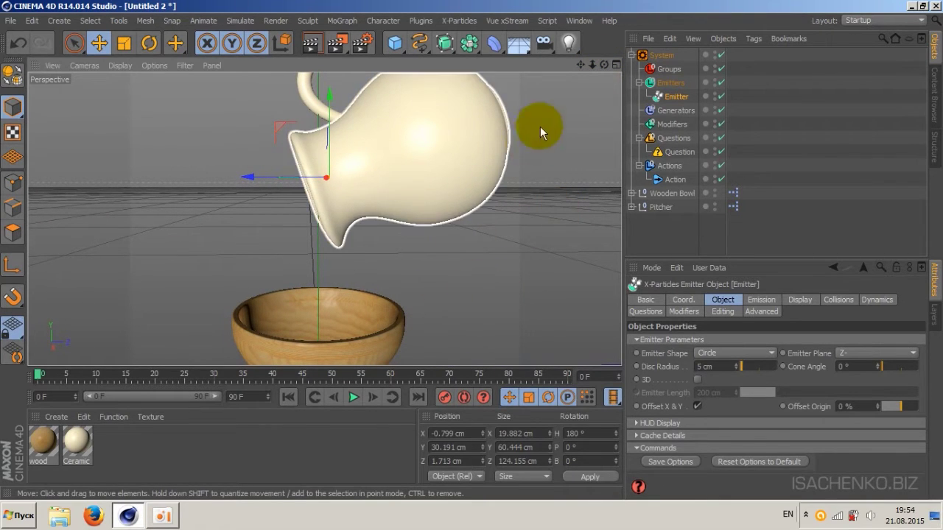
pyautogui.moveTo(604, 66); pyautogui.dragTo(625, 244)
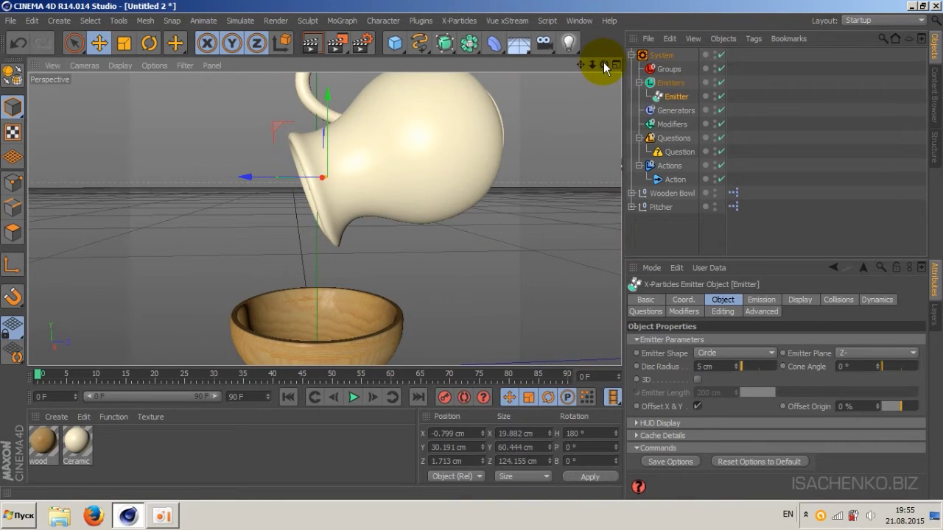
pyautogui.moveTo(603, 63); pyautogui.dragTo(515, 68)
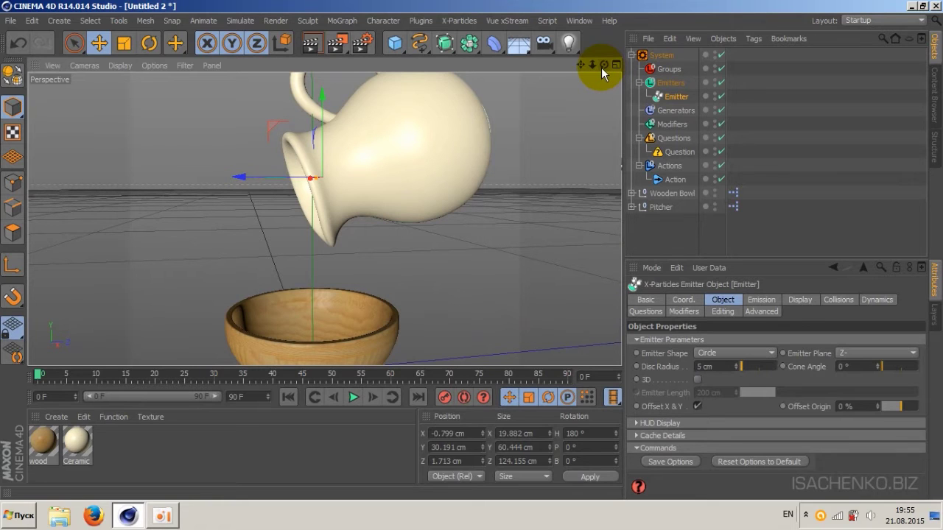
pyautogui.moveTo(601, 67)
pyautogui.mouseDown()
pyautogui.moveTo(560, 67)
pyautogui.moveTo(583, 68)
pyautogui.mouseUp()
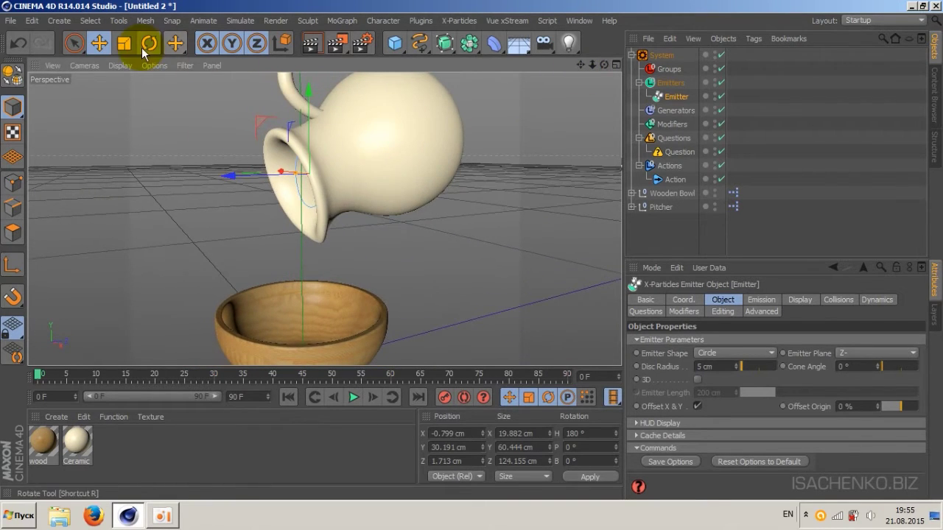
pyautogui.click(149, 42)
pyautogui.moveTo(250, 157); pyautogui.dragTo(259, 180)
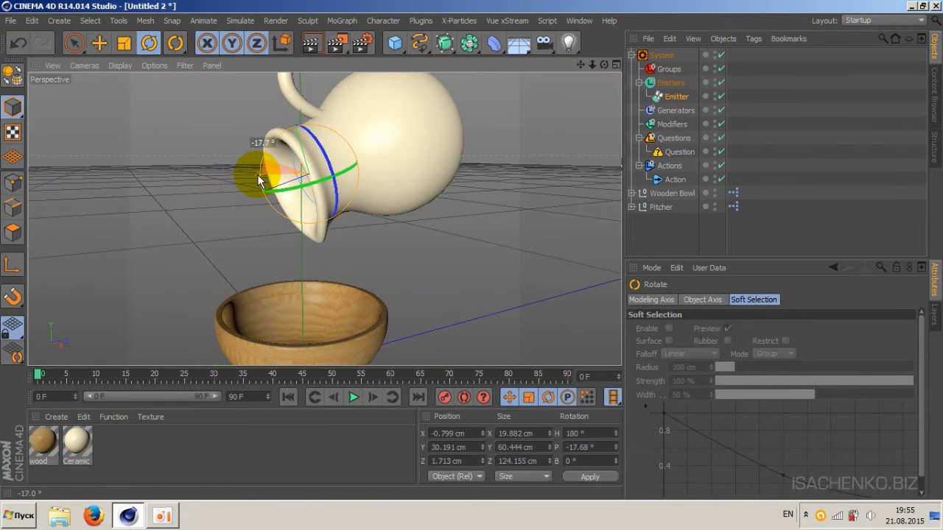
pyautogui.click(93, 47)
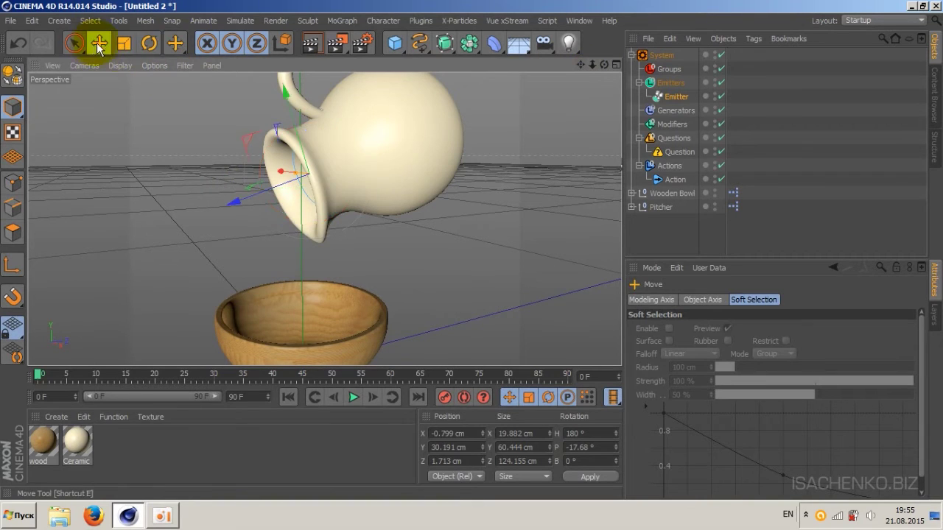
pyautogui.click(352, 398)
pyautogui.click(288, 397)
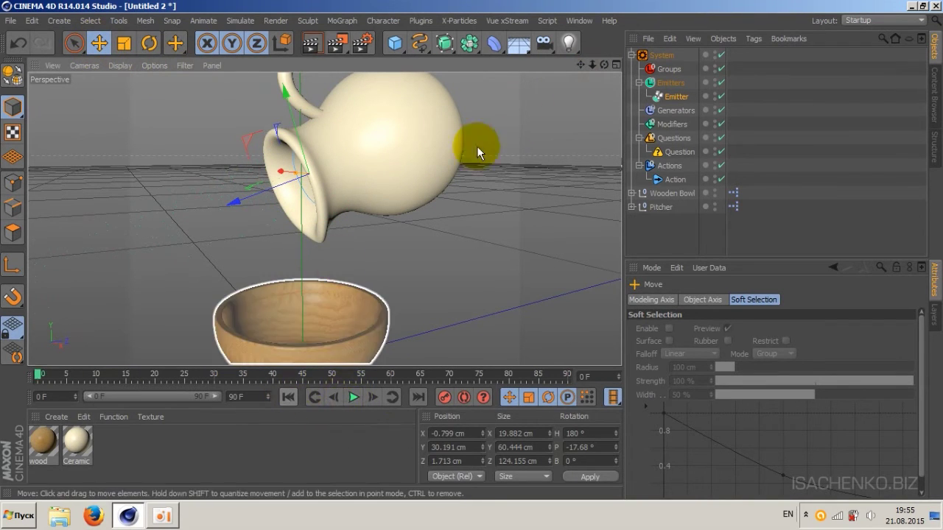
pyautogui.moveTo(600, 67)
pyautogui.mouseDown()
pyautogui.moveTo(560, 73)
pyautogui.moveTo(606, 65)
pyautogui.mouseUp()
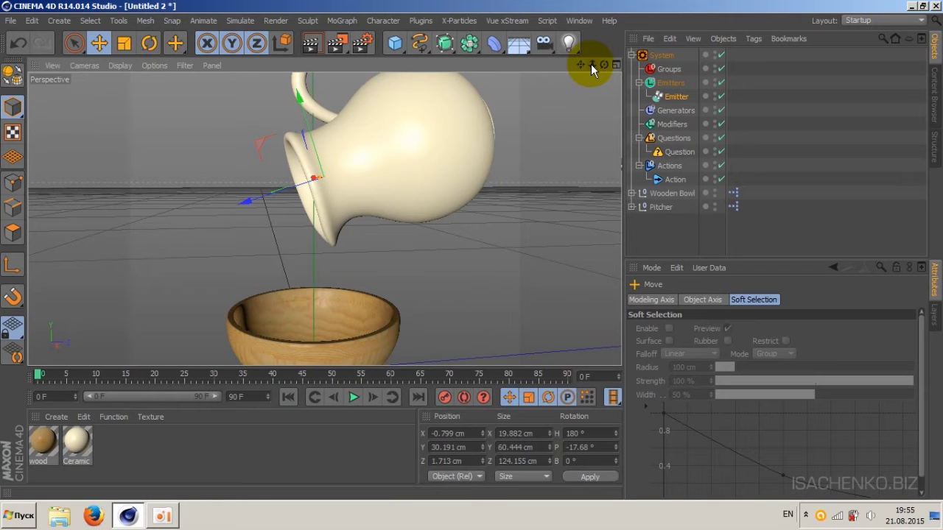
pyautogui.moveTo(591, 64)
pyautogui.mouseDown()
pyautogui.moveTo(559, 66)
pyautogui.moveTo(589, 66)
pyautogui.mouseUp()
pyautogui.hotkey('ctrl', 'z')
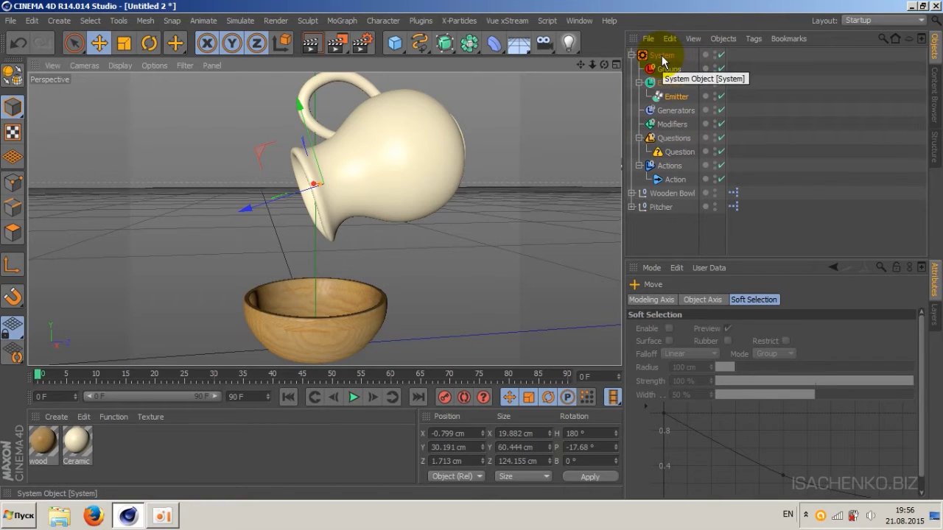
# Select the System object and add a Gravity modifier from the Modifiers dropdown.
pyautogui.click(661, 56)
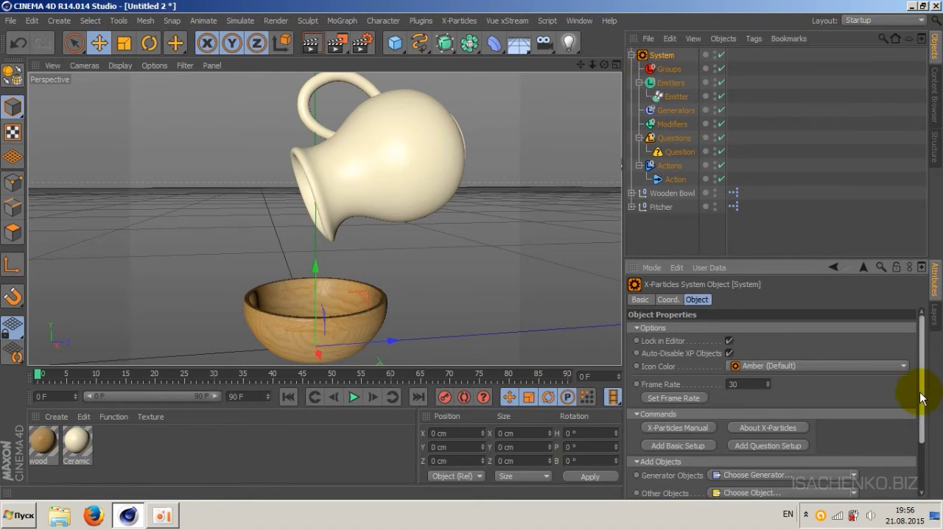
pyautogui.moveTo(921, 397); pyautogui.dragTo(911, 442)
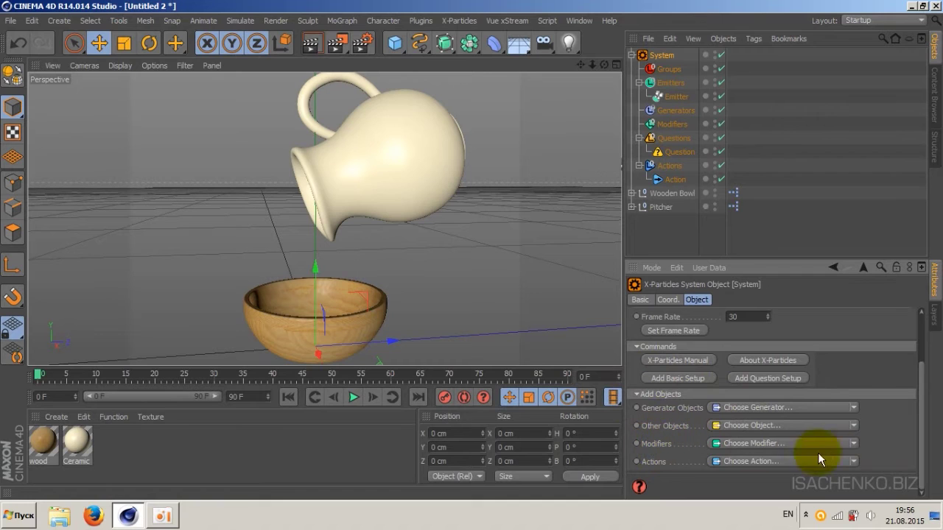
pyautogui.click(852, 443)
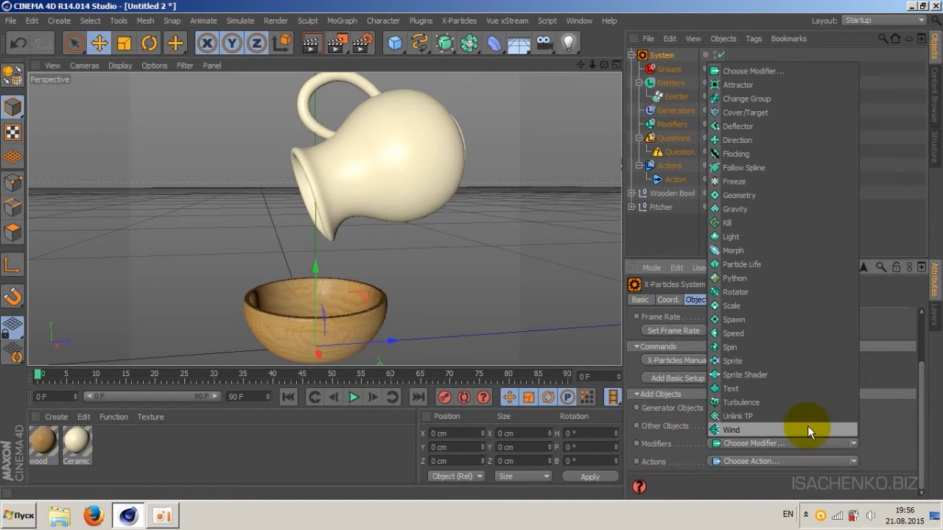
pyautogui.click(736, 210)
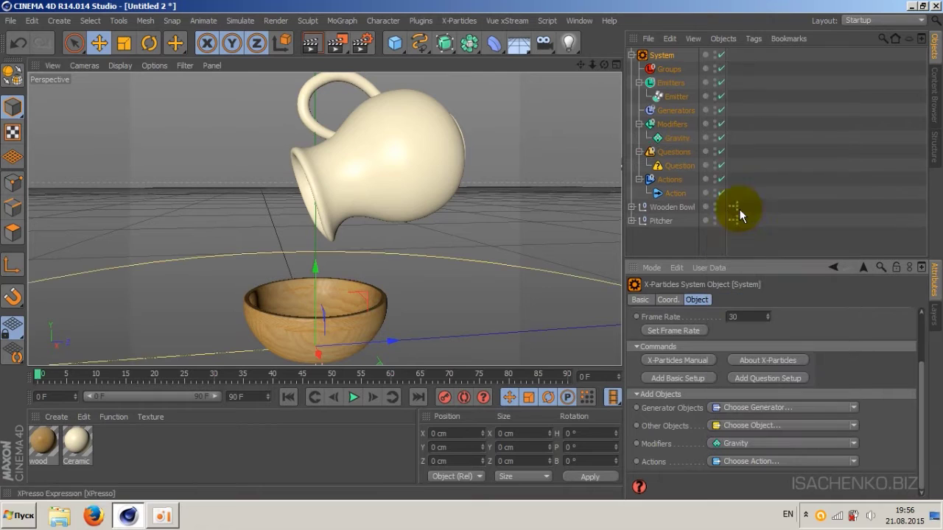
pyautogui.click(854, 444)
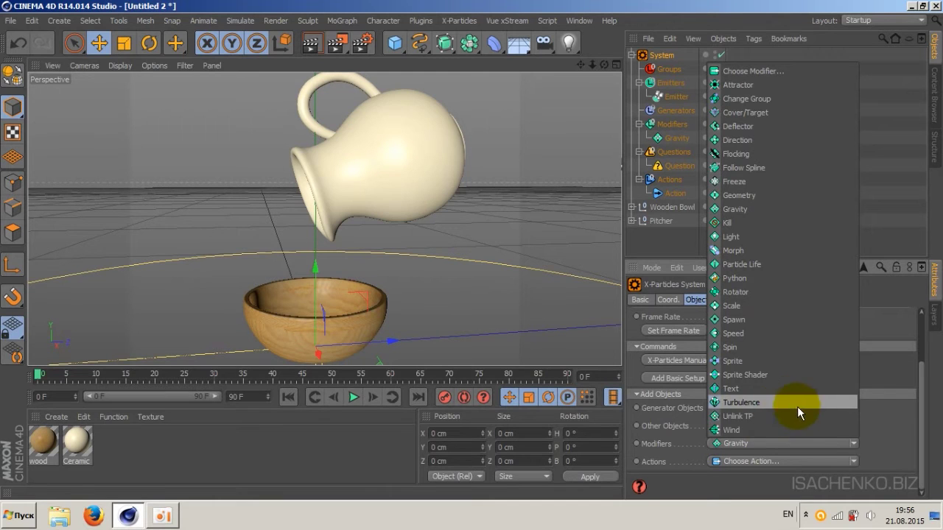
pyautogui.click(886, 443)
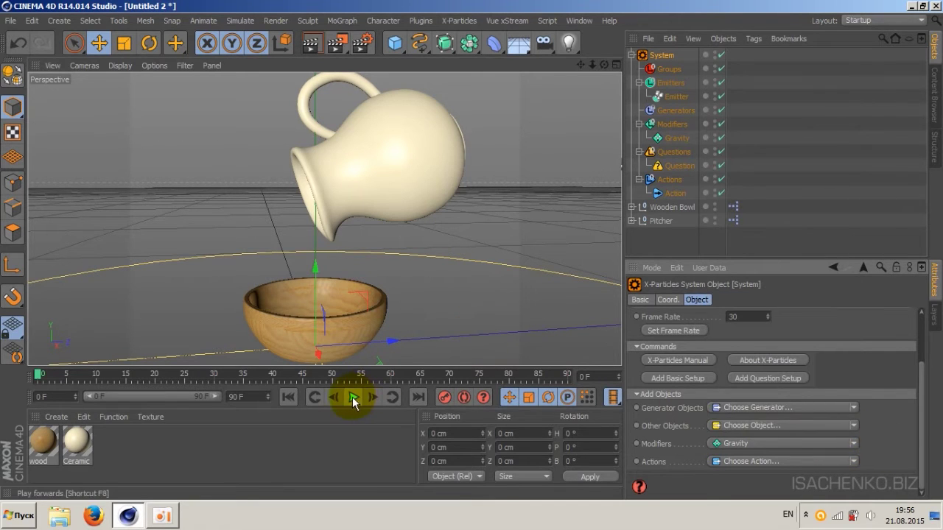
pyautogui.moveTo(592, 65); pyautogui.dragTo(582, 68)
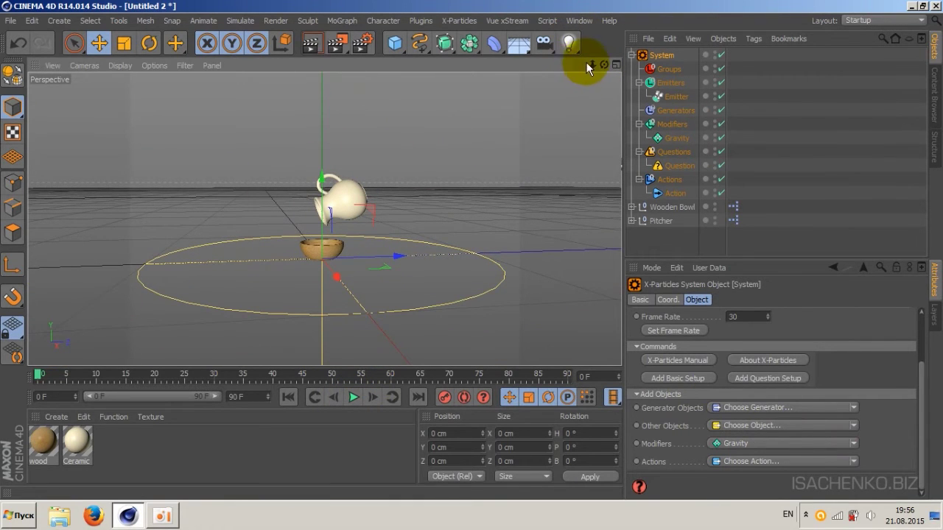
# Frame the pitcher and bowl in the viewport and reset the animation to frame 0.
pyautogui.moveTo(591, 65); pyautogui.dragTo(543, 217)
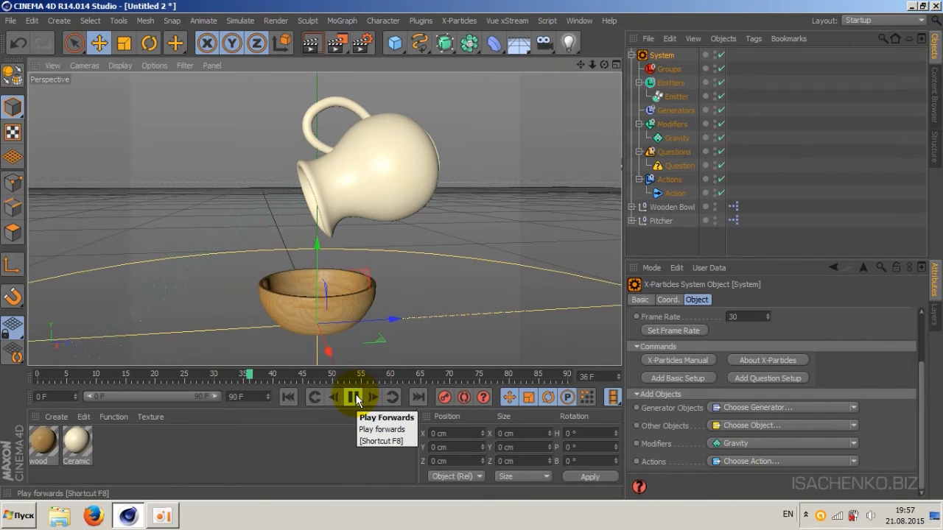
pyautogui.click(288, 397)
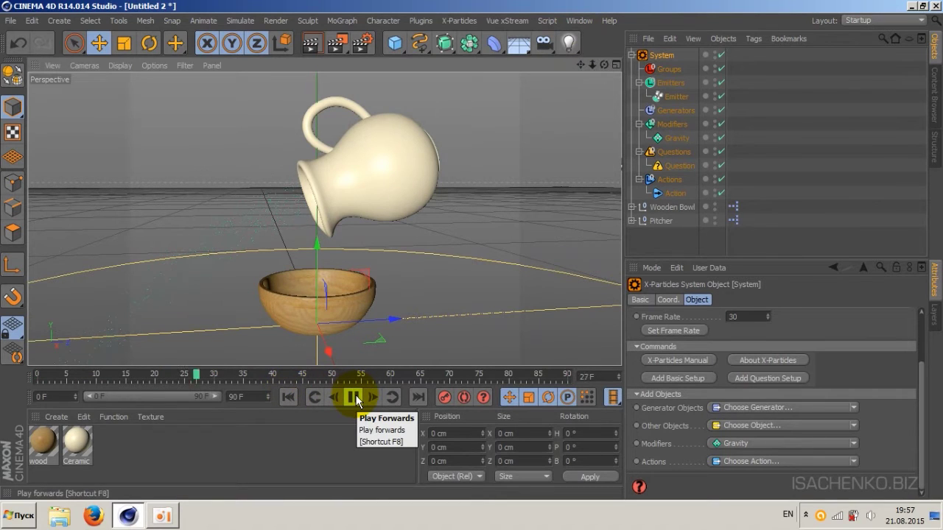
pyautogui.click(354, 398)
pyautogui.click(289, 398)
pyautogui.moveTo(592, 64)
pyautogui.mouseDown()
pyautogui.moveTo(323, 217)
pyautogui.moveTo(590, 67)
pyautogui.mouseUp()
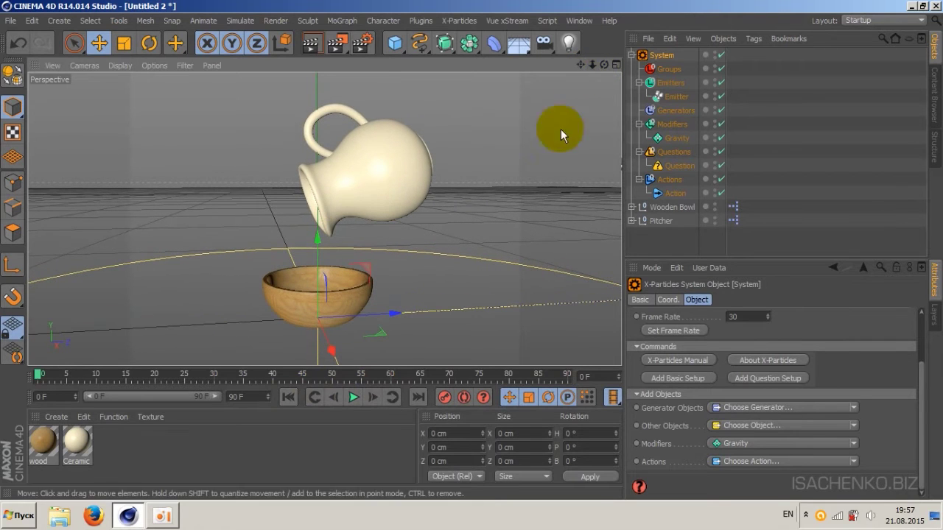
# Play the simulation to watch gravity pull the particles down, then pause and rewind to frame 0.
pyautogui.click(354, 397)
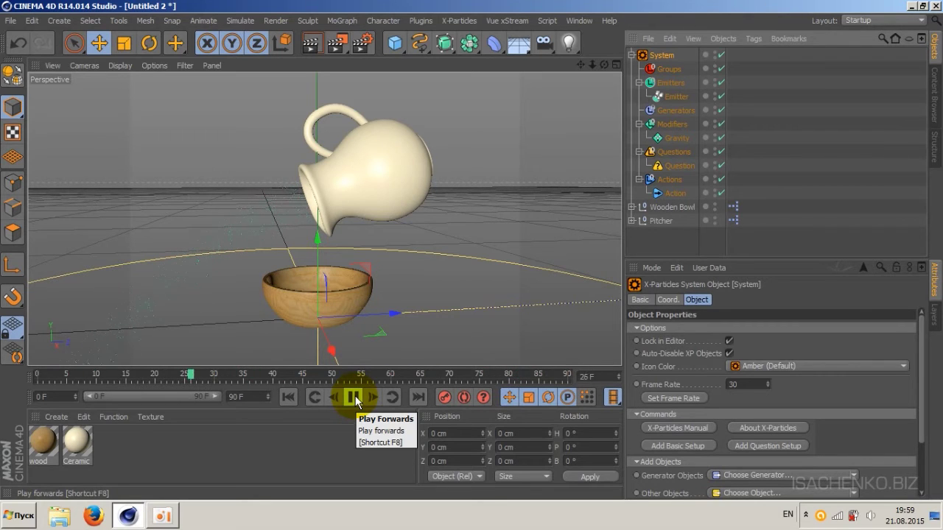
pyautogui.click(354, 399)
pyautogui.click(336, 277)
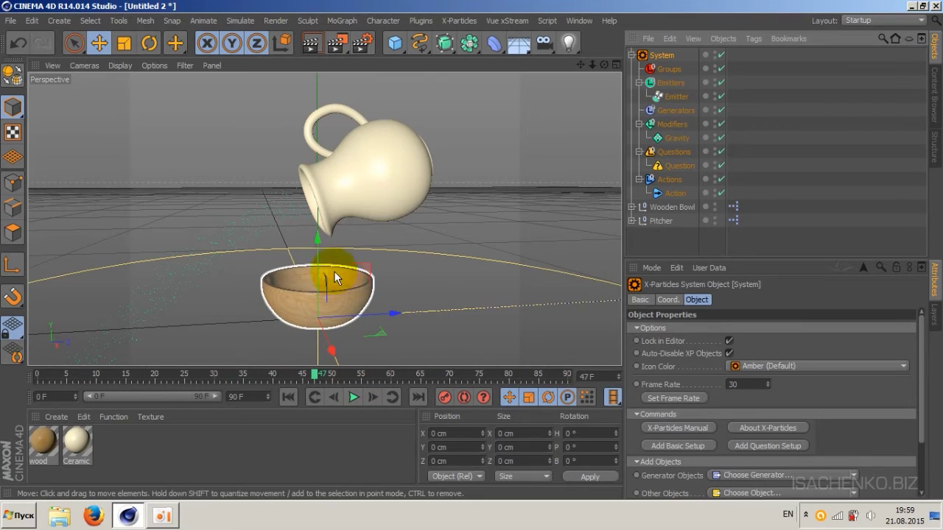
pyautogui.click(315, 343)
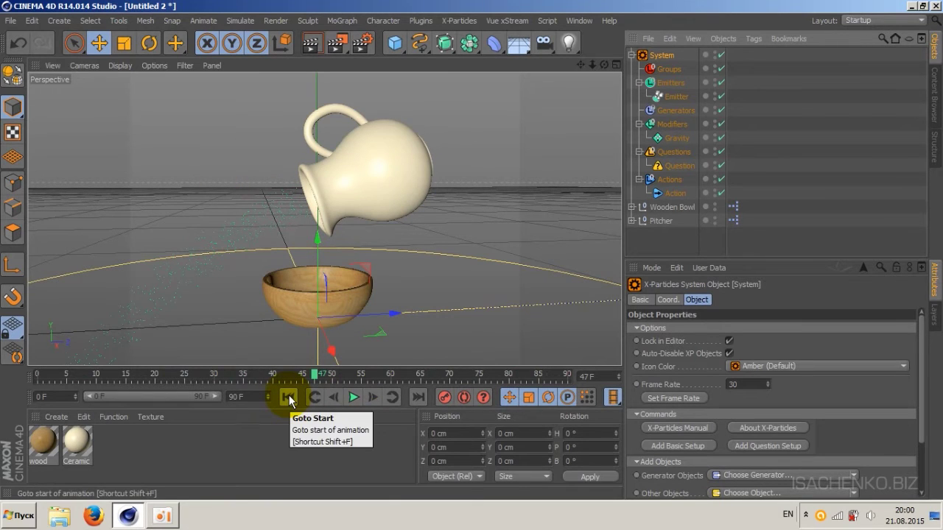
pyautogui.click(288, 398)
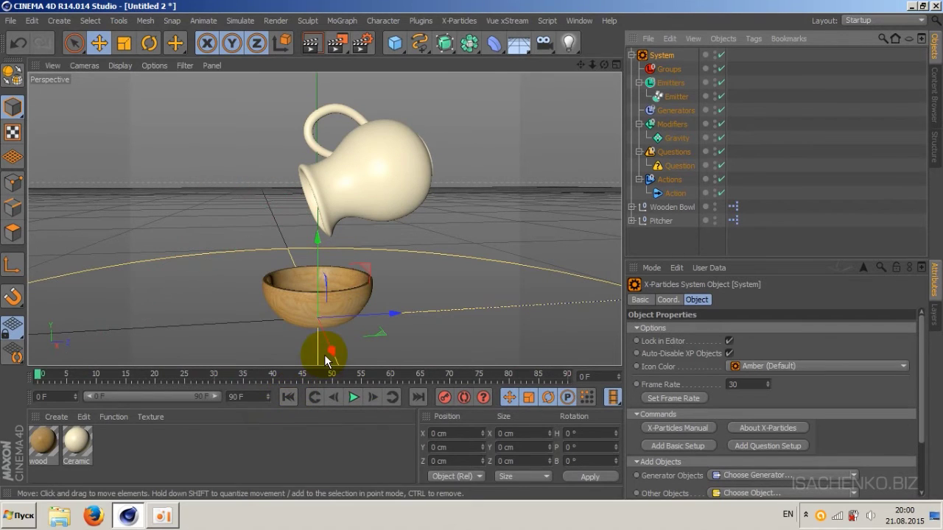
pyautogui.click(323, 205)
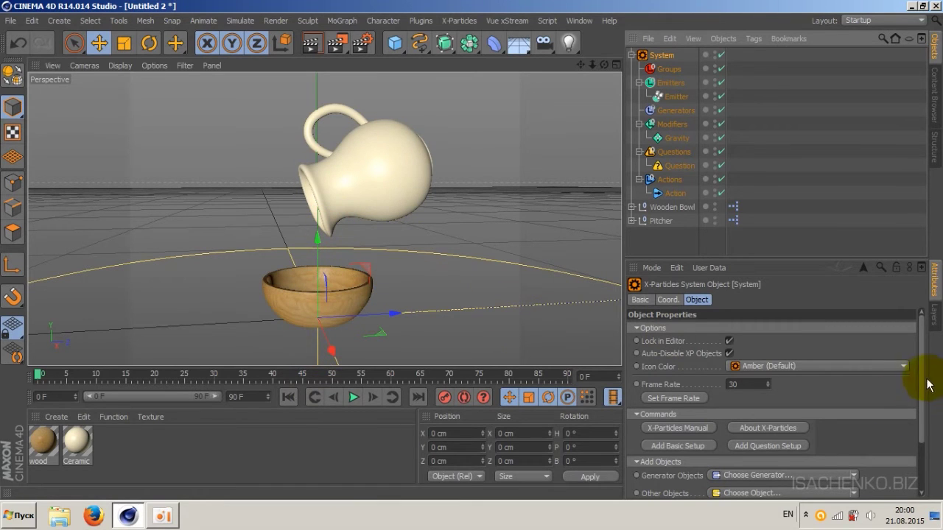
# Lower the Emitter's emission Speed from 150 cm to 20 cm.
pyautogui.click(676, 99)
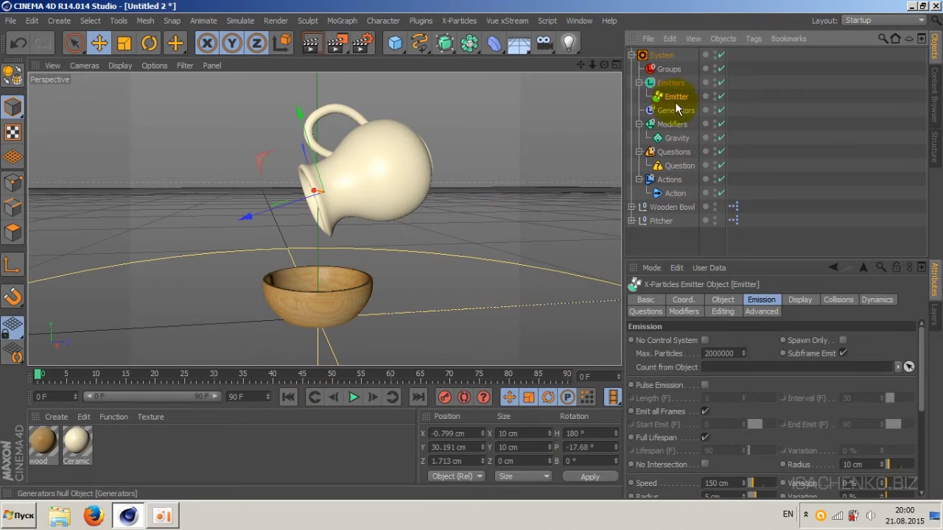
pyautogui.click(725, 302)
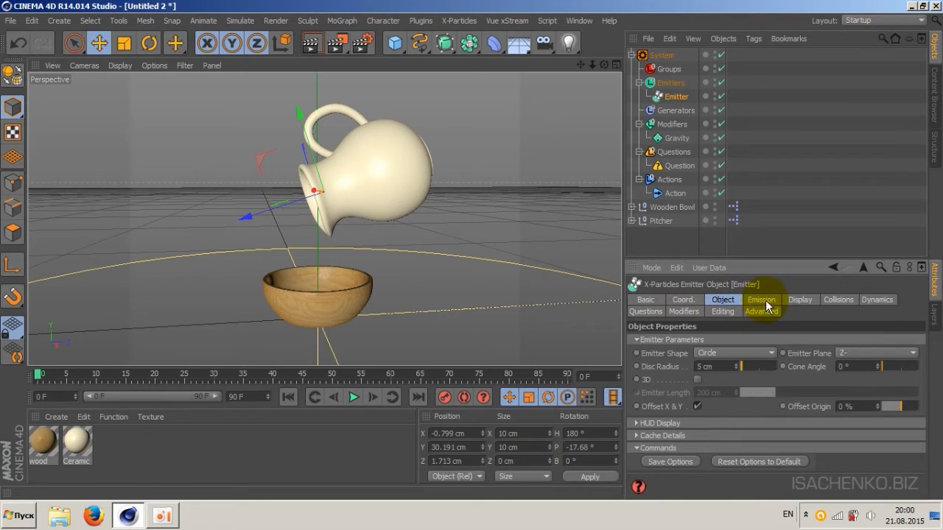
pyautogui.click(762, 303)
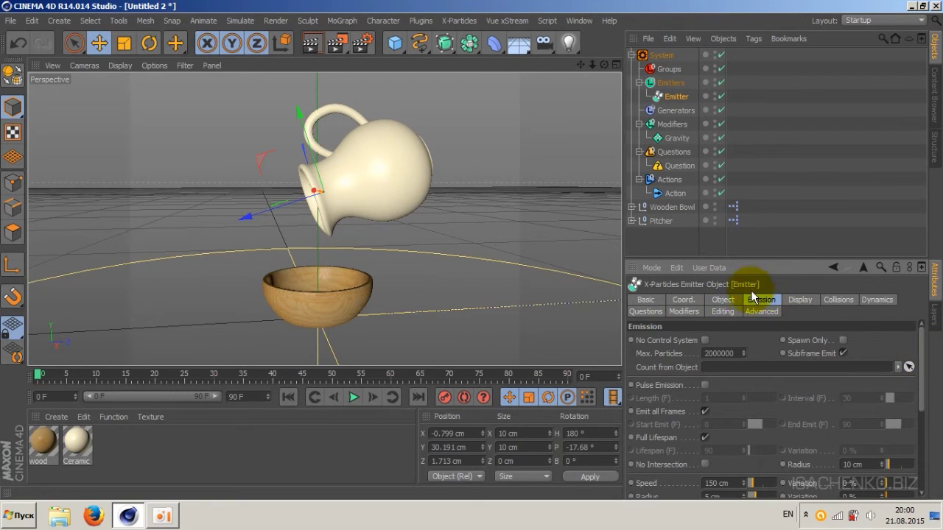
pyautogui.moveTo(922, 361); pyautogui.dragTo(922, 389)
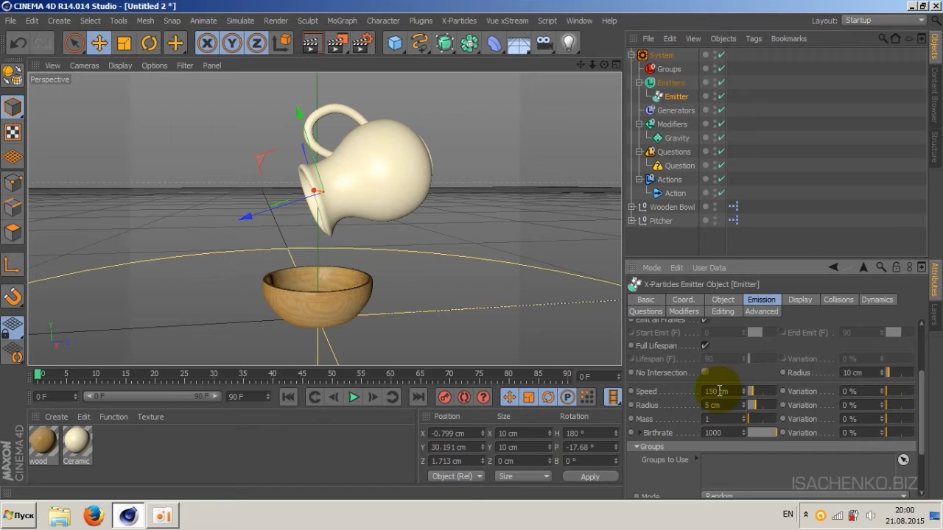
pyautogui.doubleClick(718, 391)
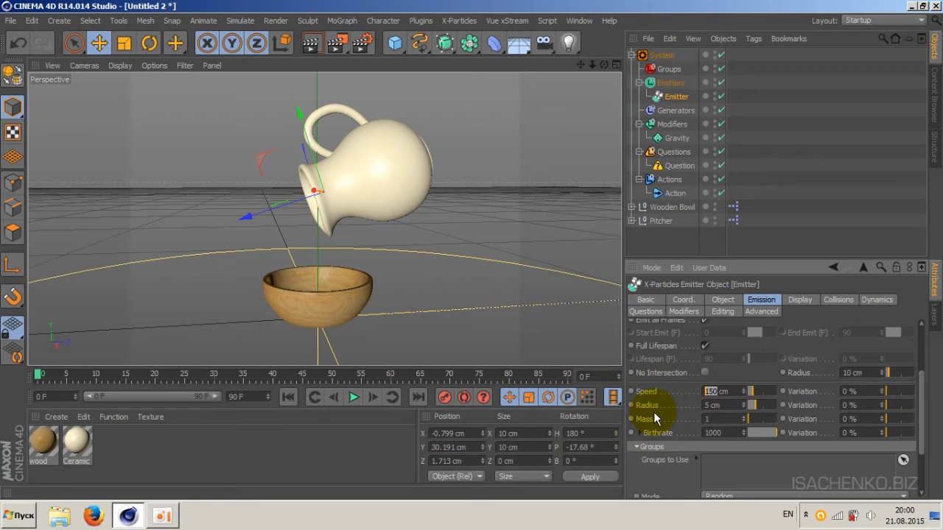
pyautogui.write('20')
pyautogui.press('Return')
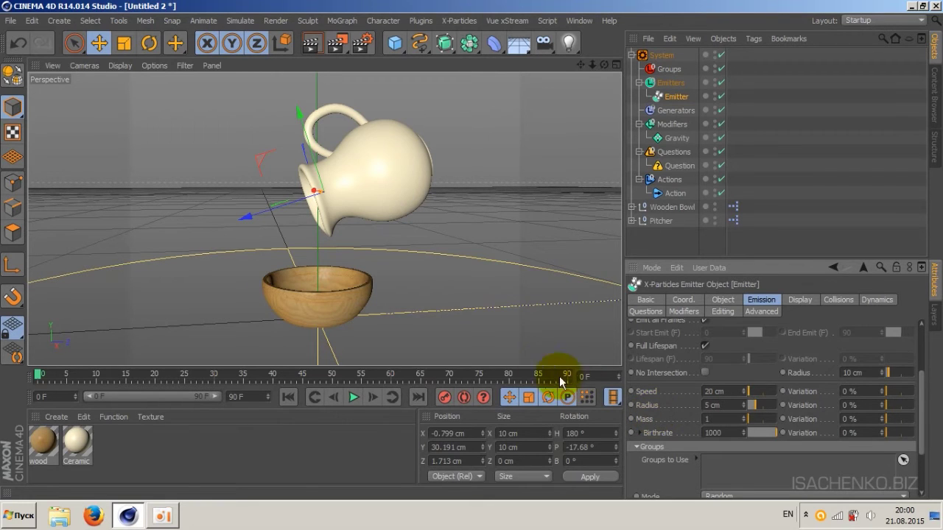
# Preview the slower particles, then shrink the particle Radius to 0.9 cm and replay to check.
pyautogui.click(354, 398)
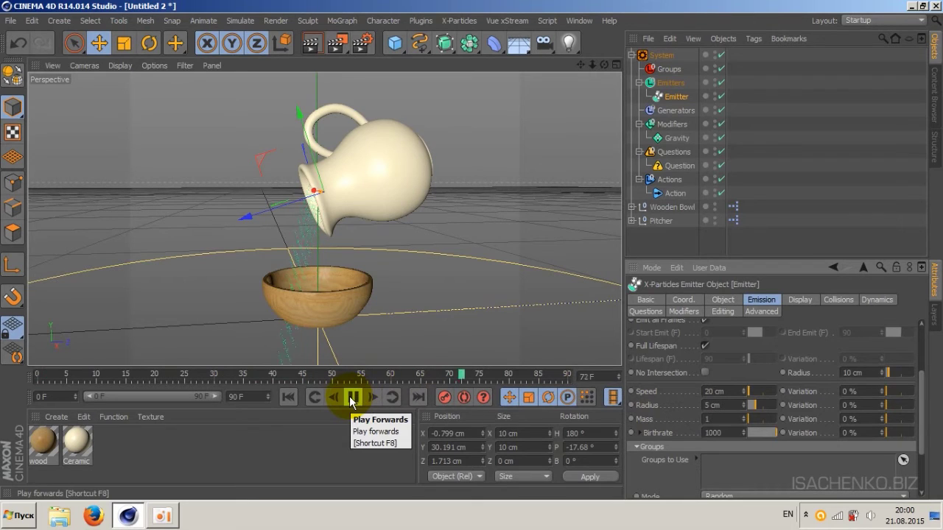
pyautogui.click(290, 398)
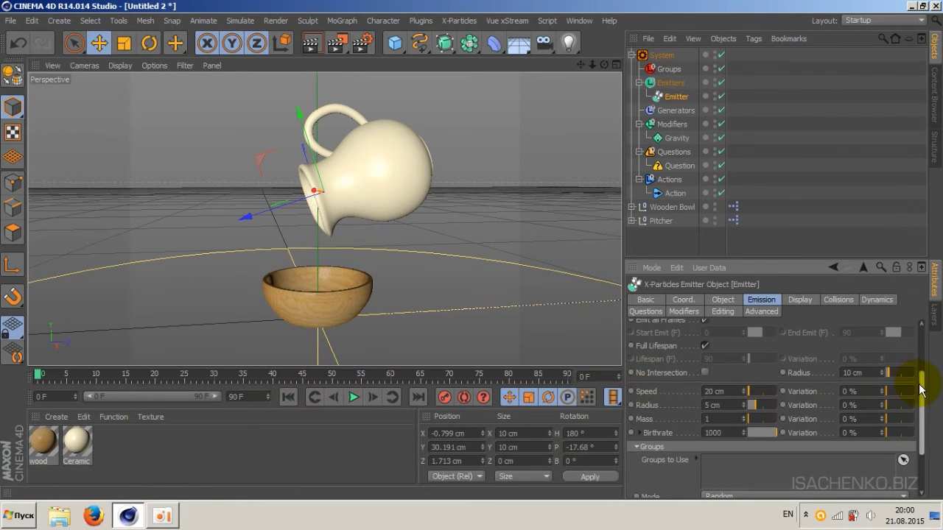
pyautogui.moveTo(918, 386); pyautogui.dragTo(920, 398)
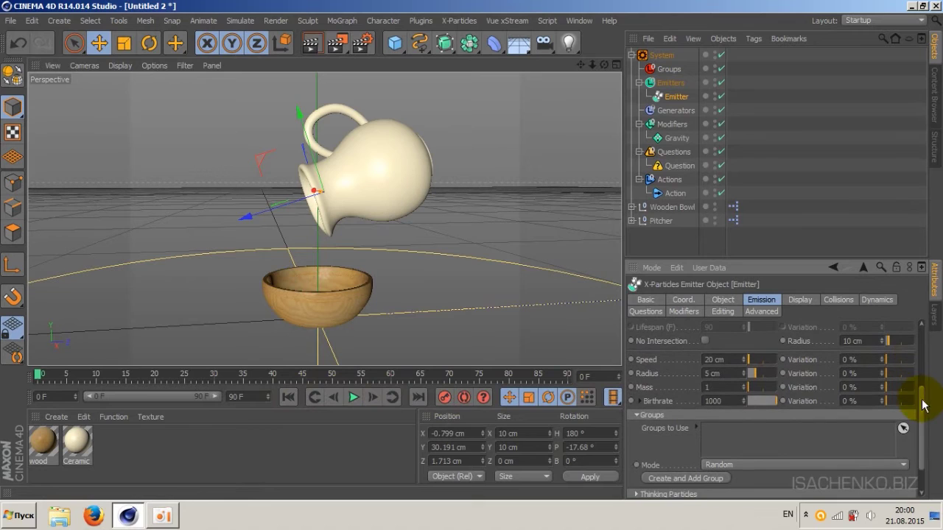
pyautogui.doubleClick(709, 373)
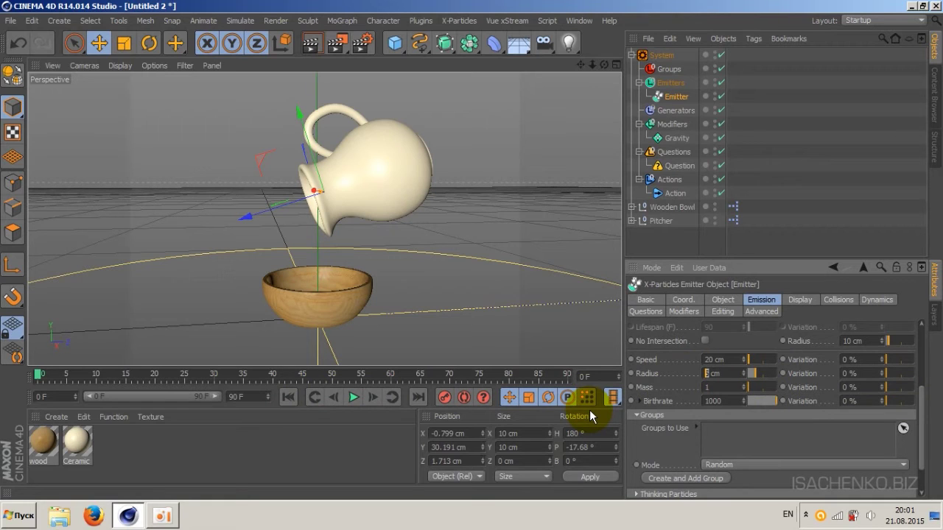
pyautogui.write('0')
pyautogui.write('.5')
pyautogui.press('Return')
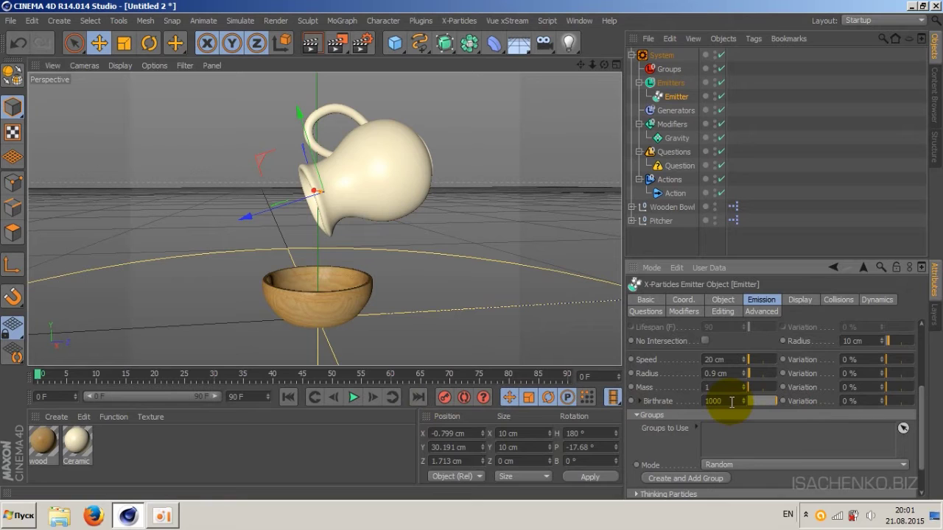
pyautogui.click(353, 397)
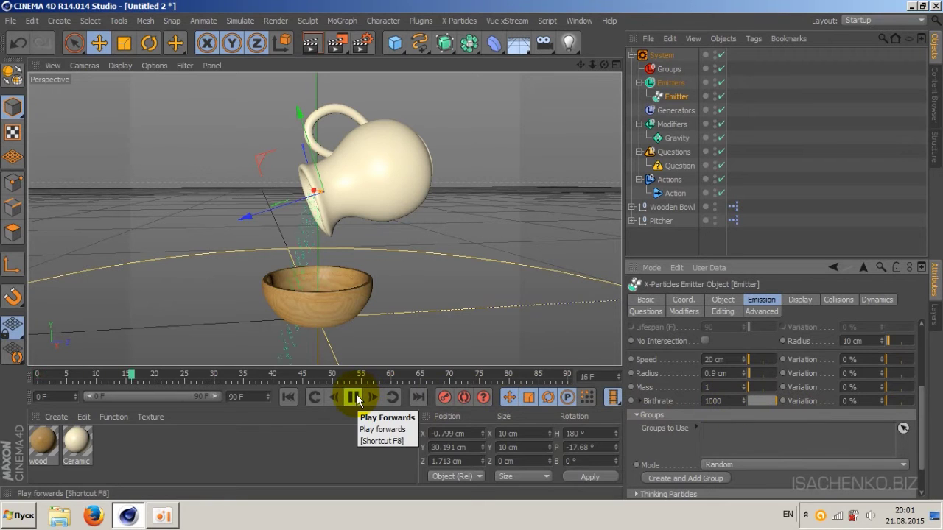
pyautogui.click(353, 399)
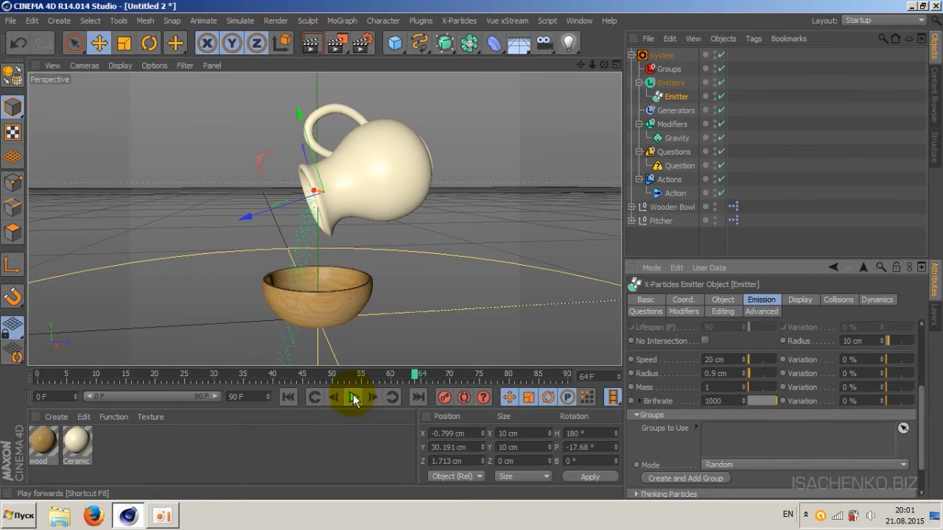
# Reduce the emitter Birthrate from 1000 to 100 and replay the simulation to inspect it.
pyautogui.moveTo(368, 142); pyautogui.dragTo(432, 184)
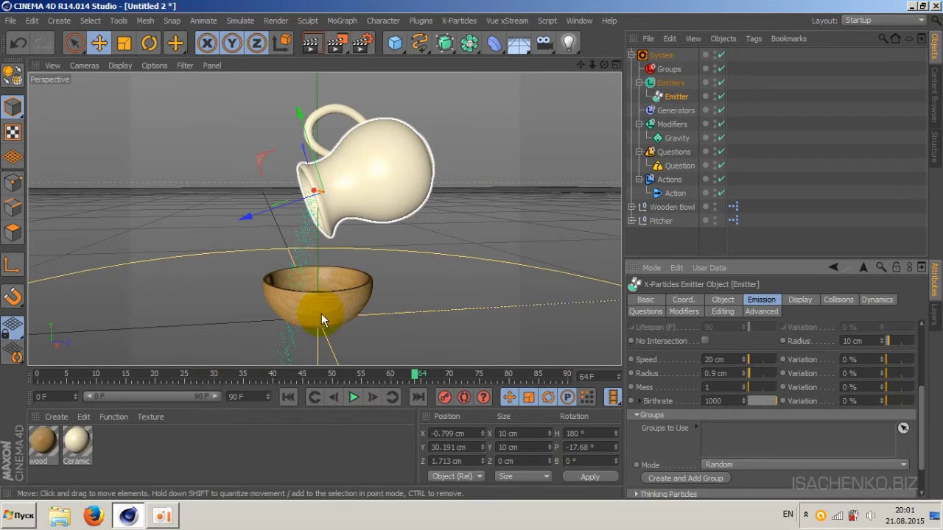
pyautogui.click(288, 397)
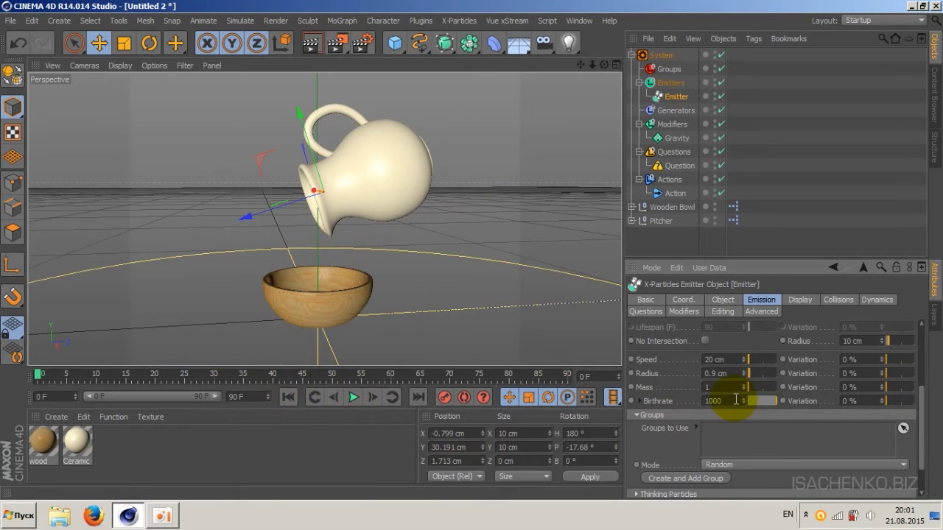
pyautogui.moveTo(735, 399); pyautogui.dragTo(537, 499)
pyautogui.write('100')
pyautogui.press('Return')
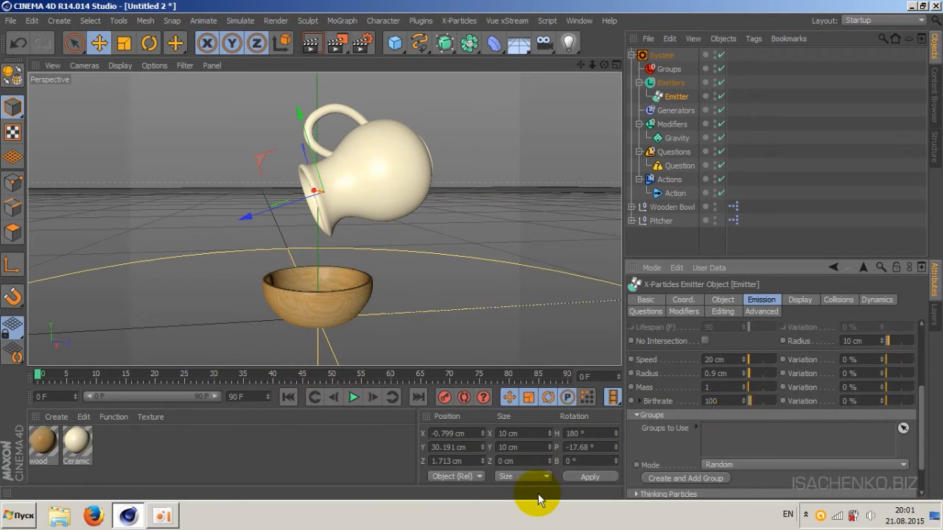
pyautogui.click(352, 397)
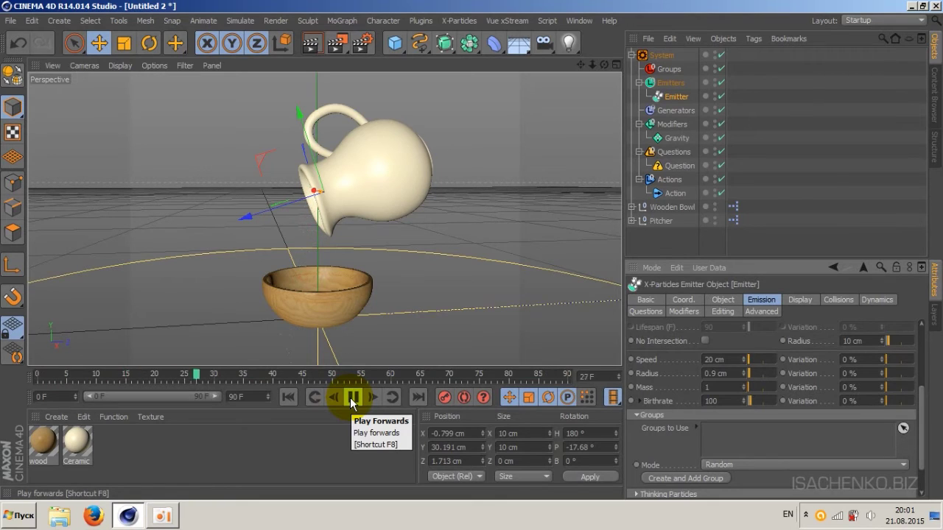
pyautogui.click(352, 398)
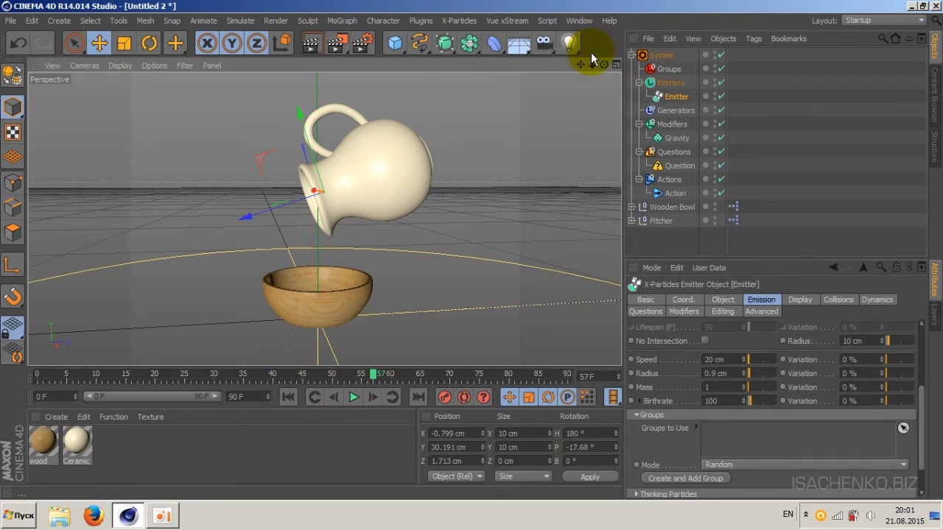
# Zoom and orbit close to the spout and bowl, replay the particle stream, then rewind to frame 0.
pyautogui.moveTo(591, 65); pyautogui.dragTo(581, 66)
pyautogui.click(288, 397)
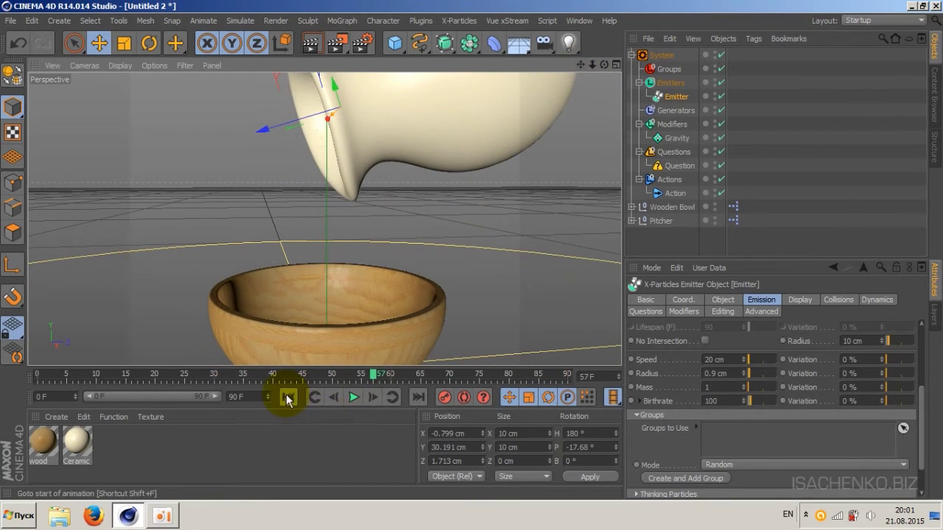
pyautogui.click(350, 396)
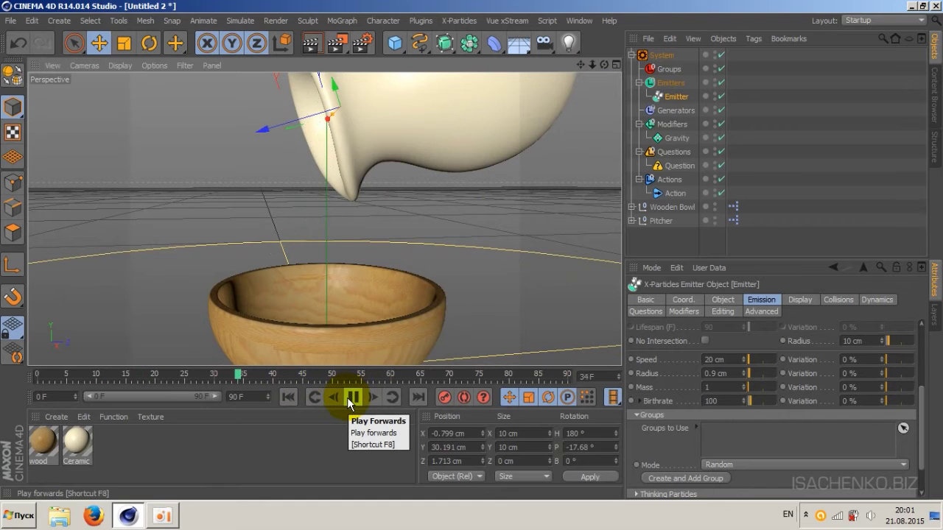
pyautogui.click(347, 397)
pyautogui.click(288, 397)
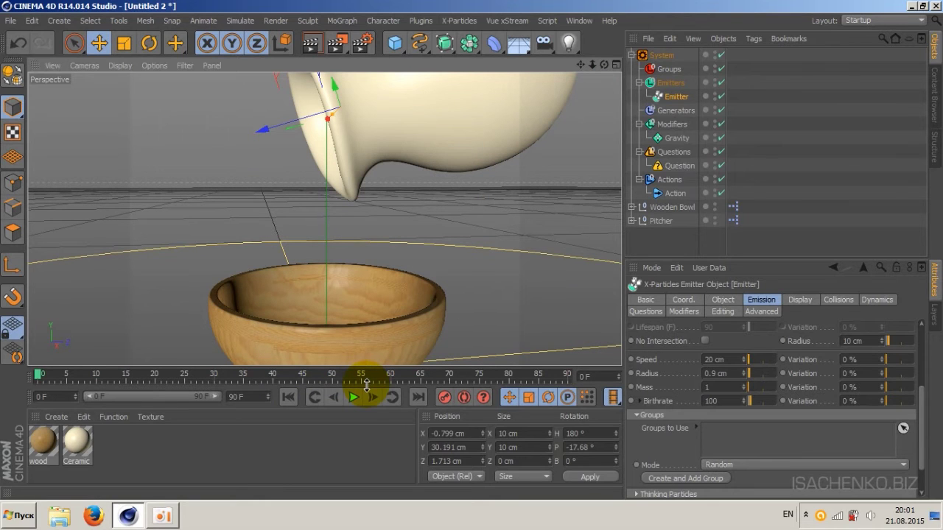
pyautogui.click(353, 399)
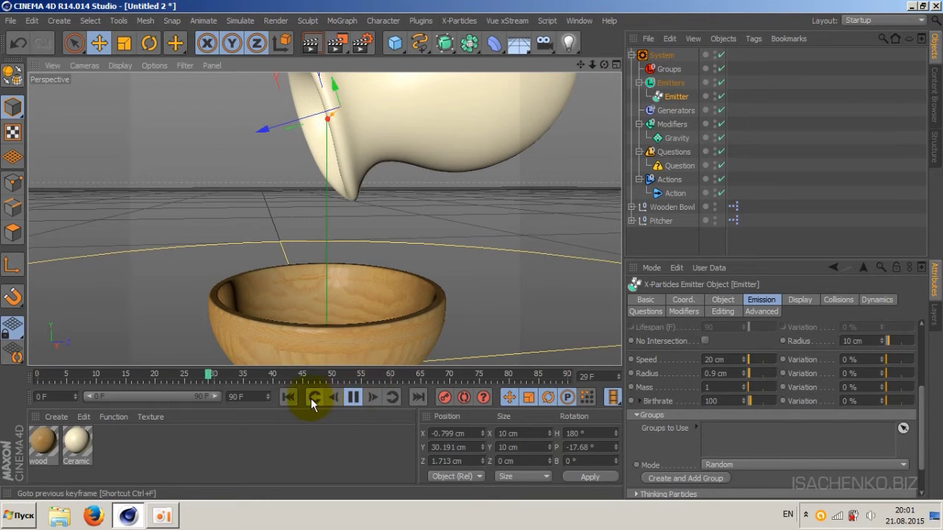
pyautogui.moveTo(594, 65); pyautogui.dragTo(589, 70)
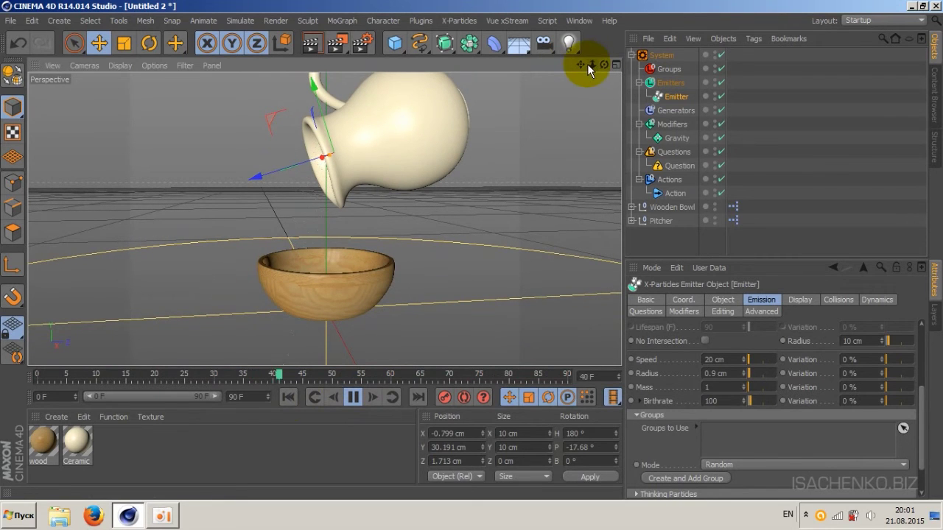
pyautogui.moveTo(604, 65)
pyautogui.mouseDown()
pyautogui.moveTo(589, 73)
pyautogui.moveTo(606, 64)
pyautogui.mouseUp()
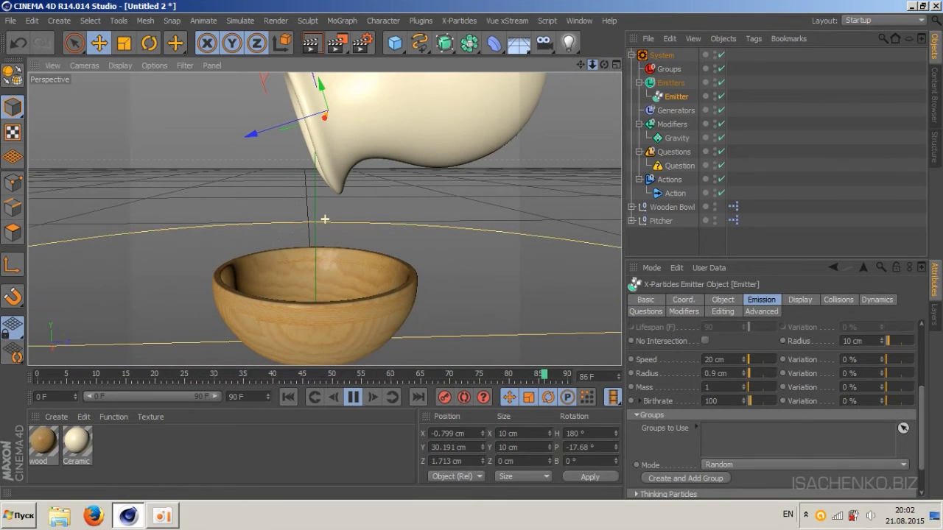
pyautogui.scroll(3, 325, 219)
pyautogui.scroll(-1, 325, 219)
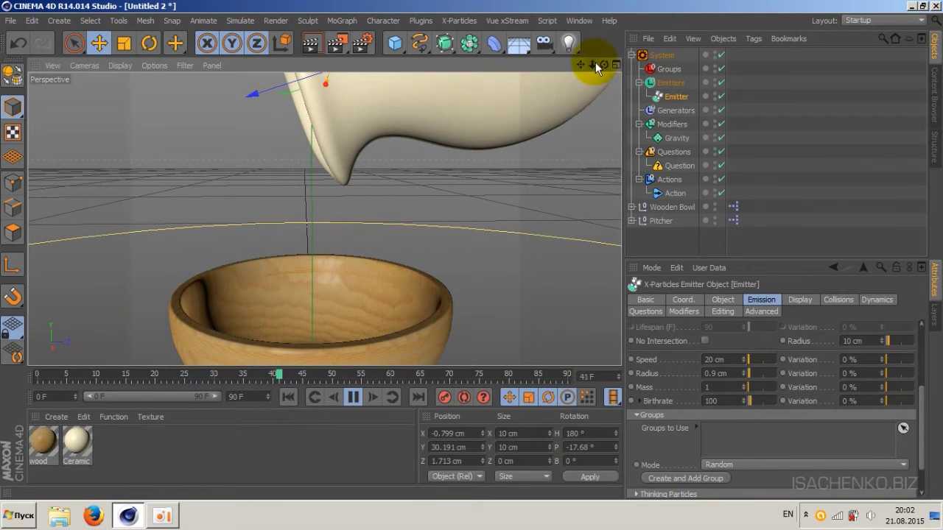
pyautogui.click(354, 397)
pyautogui.click(288, 397)
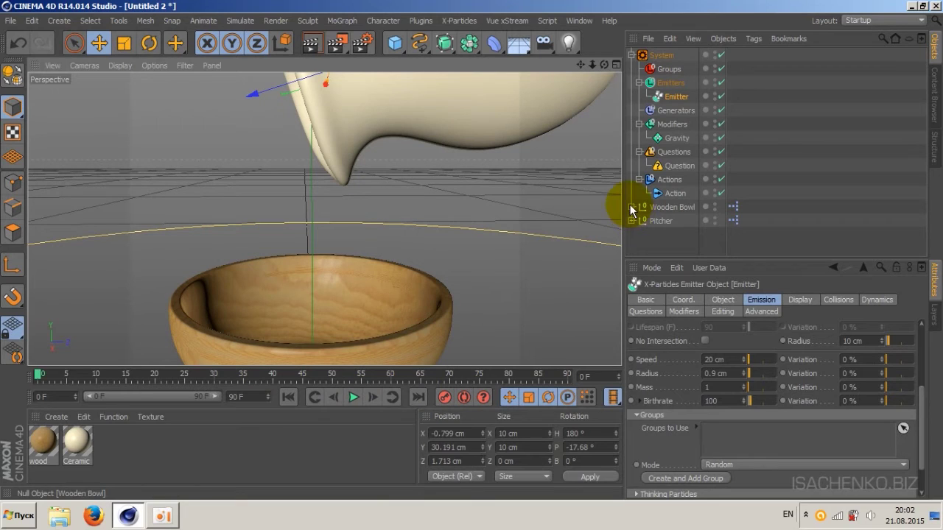
# Add an X-Particles Collider tag to the Wooden Bowl's Bowl Lathe Nurbs object.
pyautogui.click(665, 208)
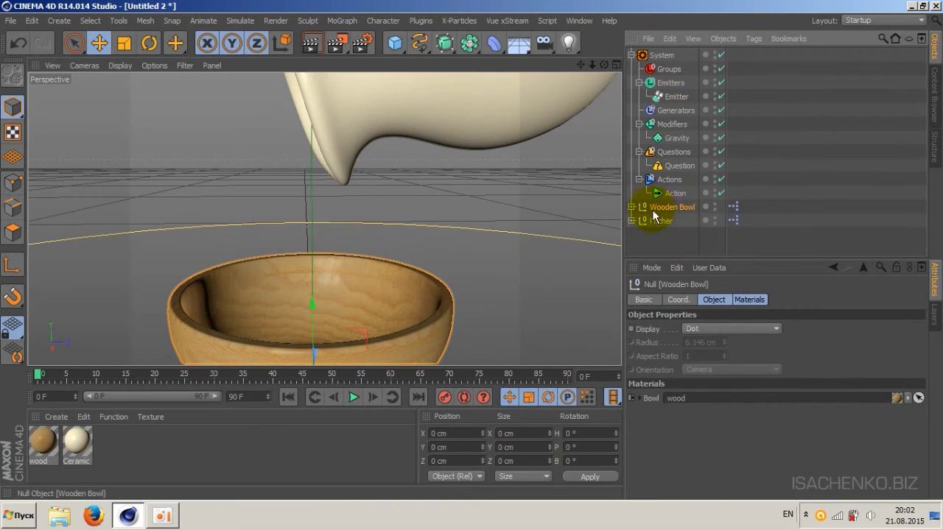
pyautogui.click(630, 207)
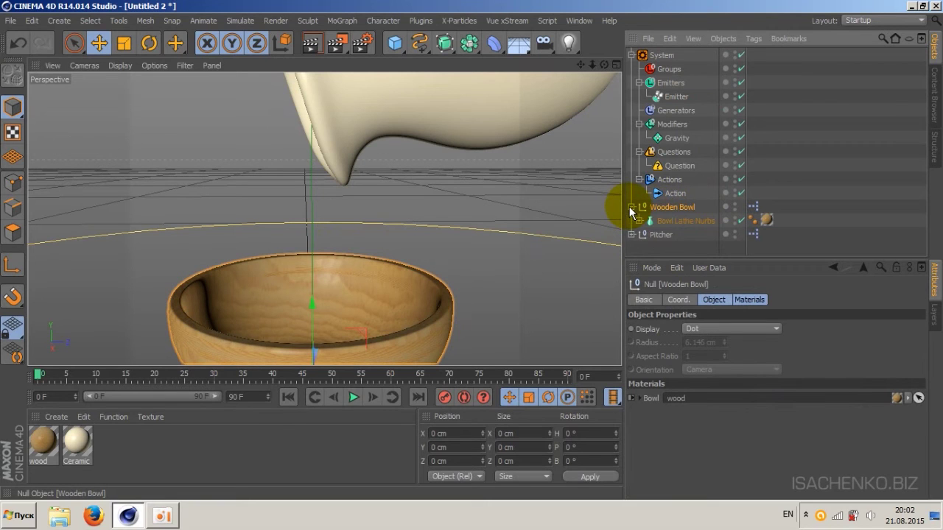
pyautogui.click(682, 221)
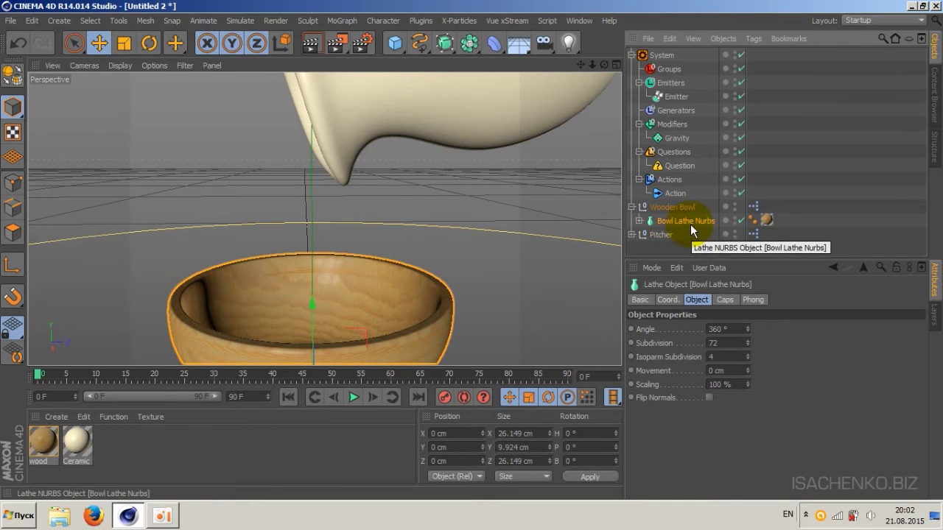
pyautogui.rightClick(689, 222)
pyautogui.moveTo(740, 157)
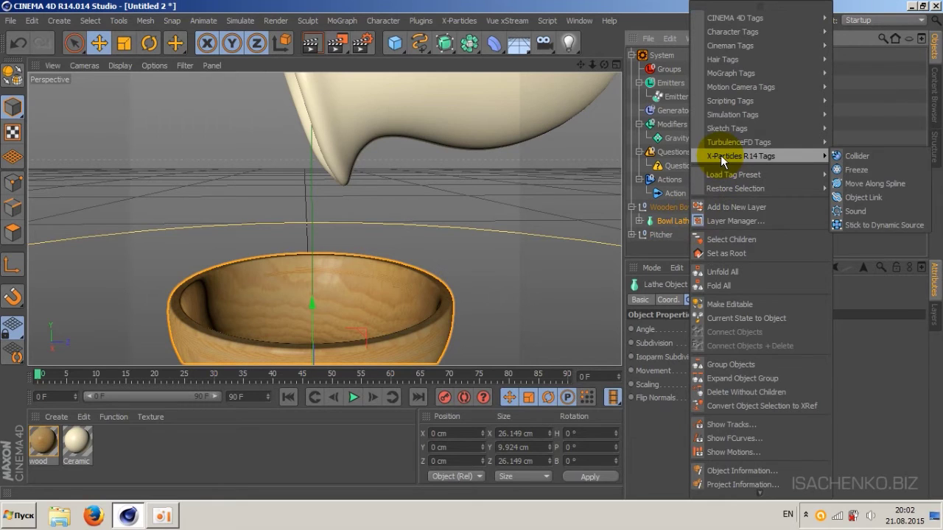
pyautogui.click(848, 156)
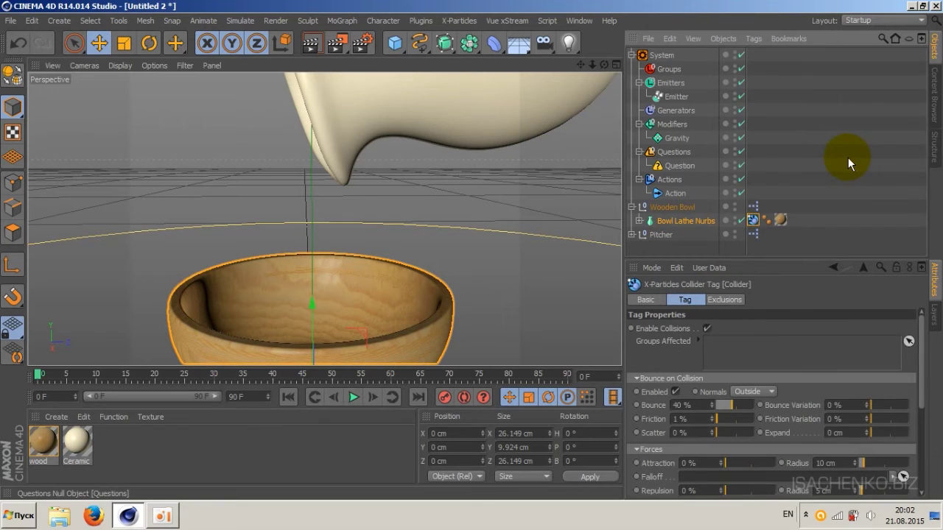
# Replay the simulation from the start, pause at frame 29, and test-render to check the bowl collisions.
pyautogui.click(353, 400)
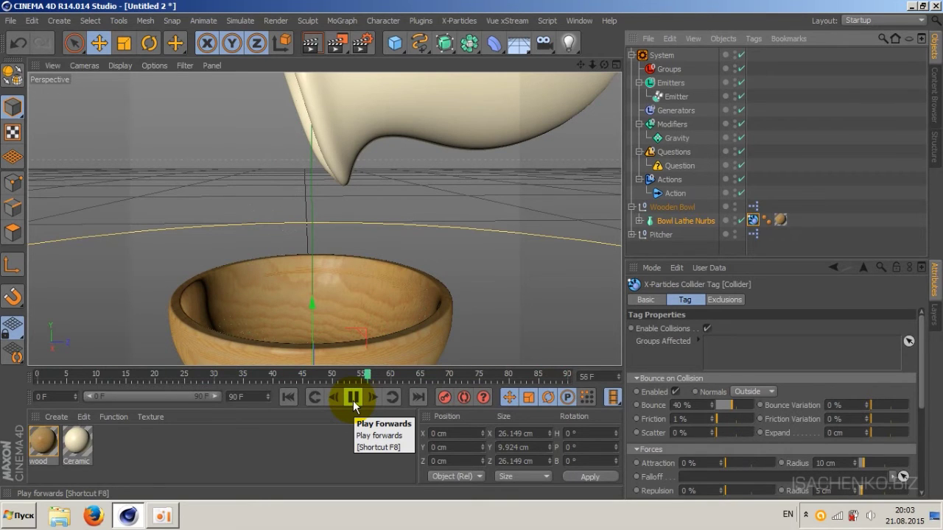
pyautogui.click(352, 399)
pyautogui.click(291, 395)
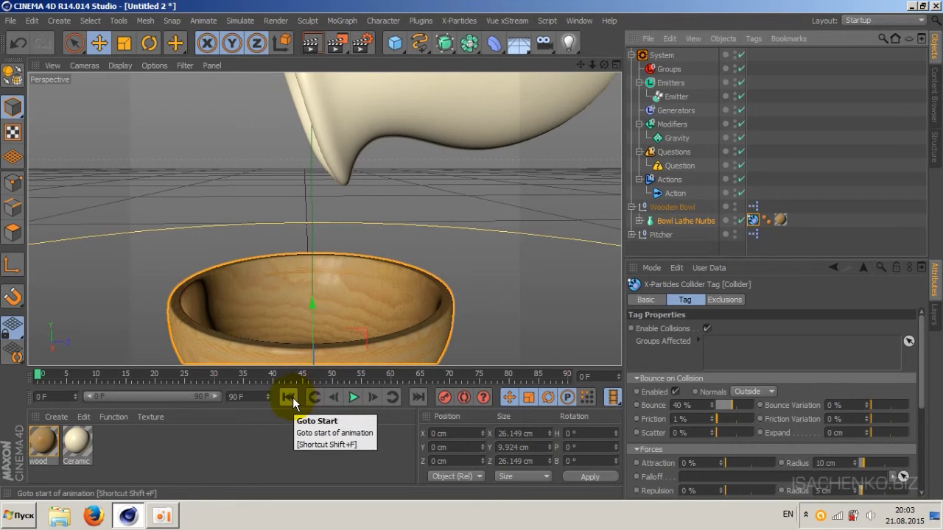
pyautogui.click(353, 397)
pyautogui.click(352, 398)
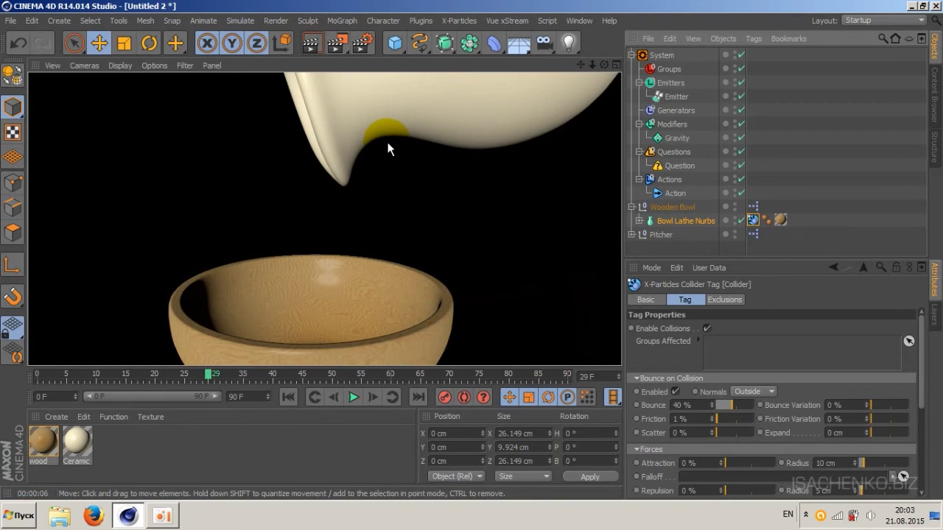
pyautogui.click(374, 194)
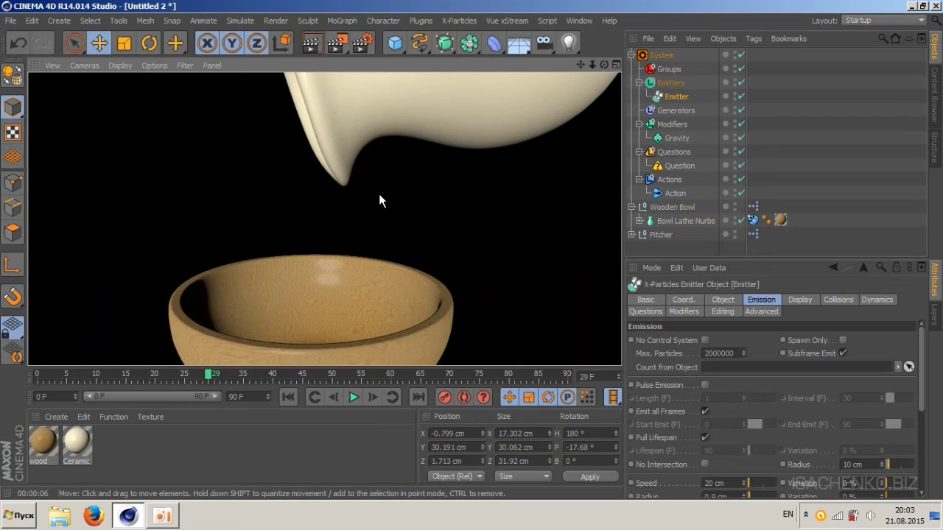
pyautogui.moveTo(391, 188); pyautogui.dragTo(327, 171)
pyautogui.click(142, 86)
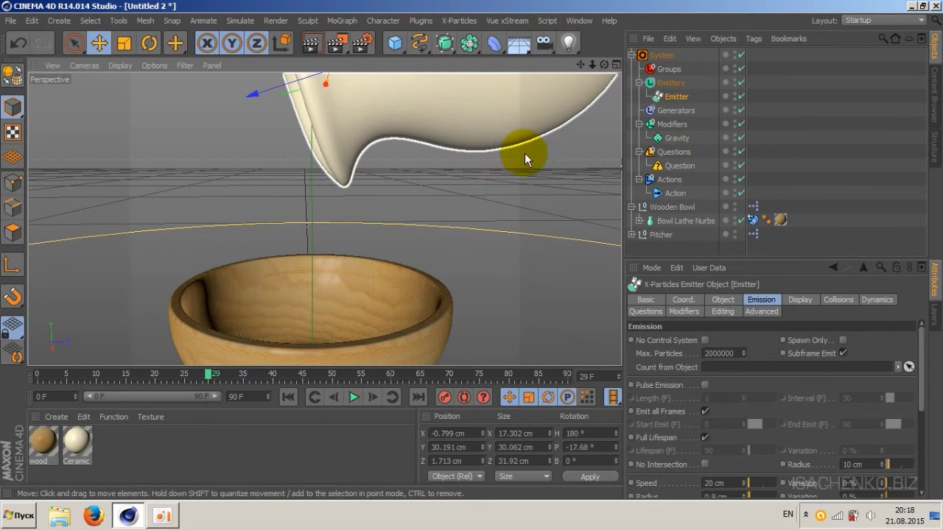
# On the X-Particles System, pick Skinner from the Generator Objects list under Add Objects.
pyautogui.click(673, 112)
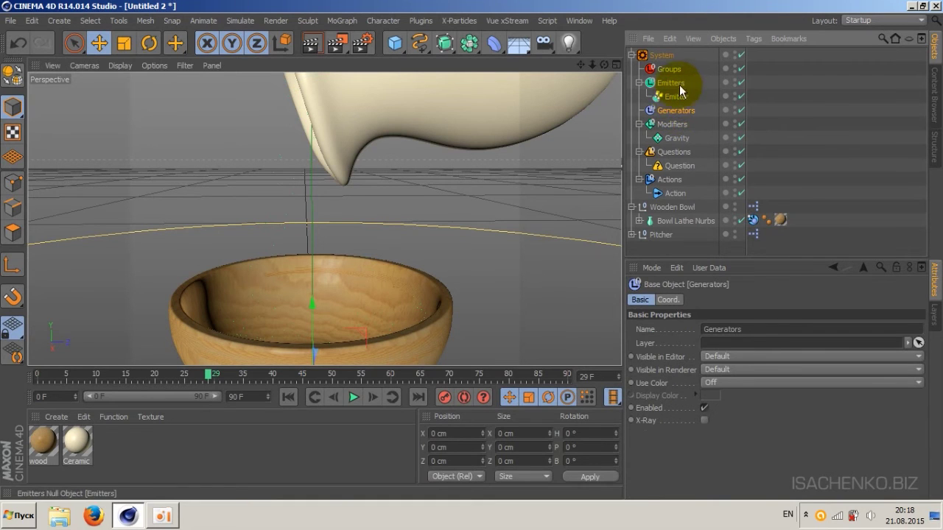
pyautogui.click(661, 57)
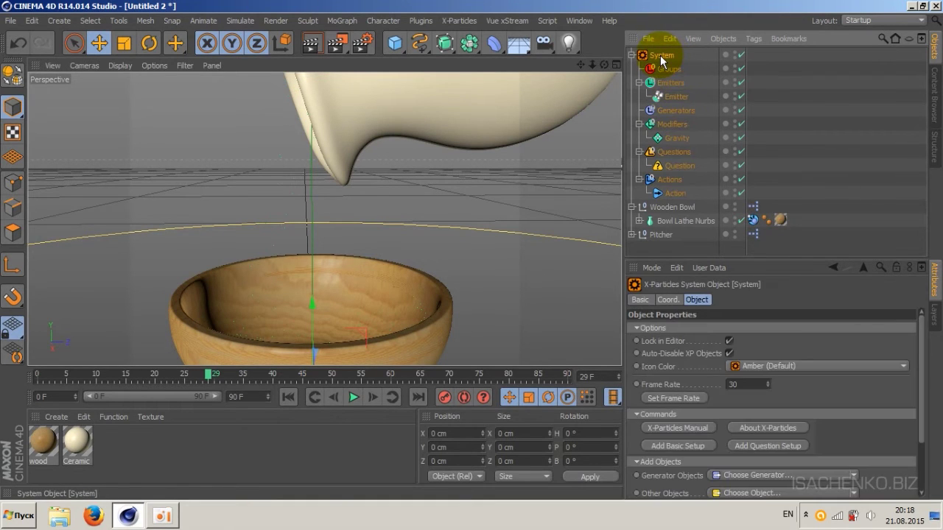
pyautogui.moveTo(920, 420); pyautogui.dragTo(920, 450)
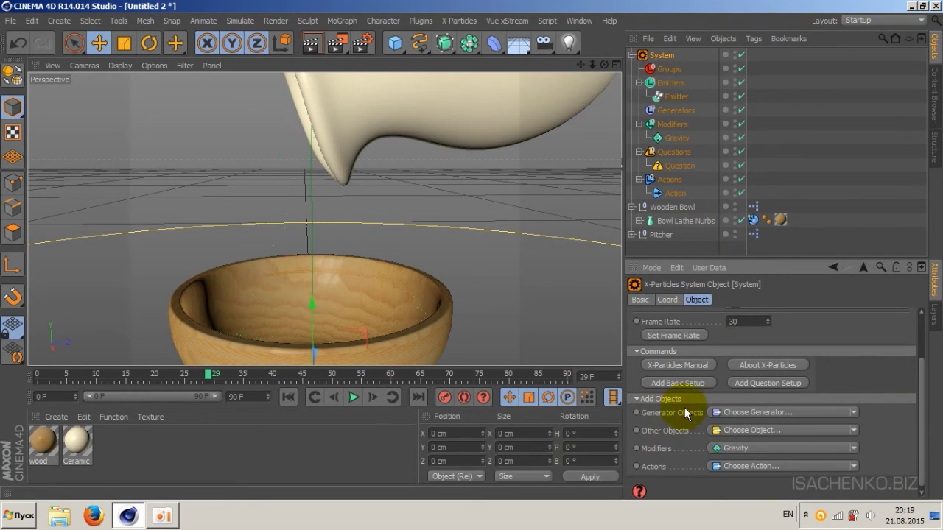
pyautogui.click(854, 412)
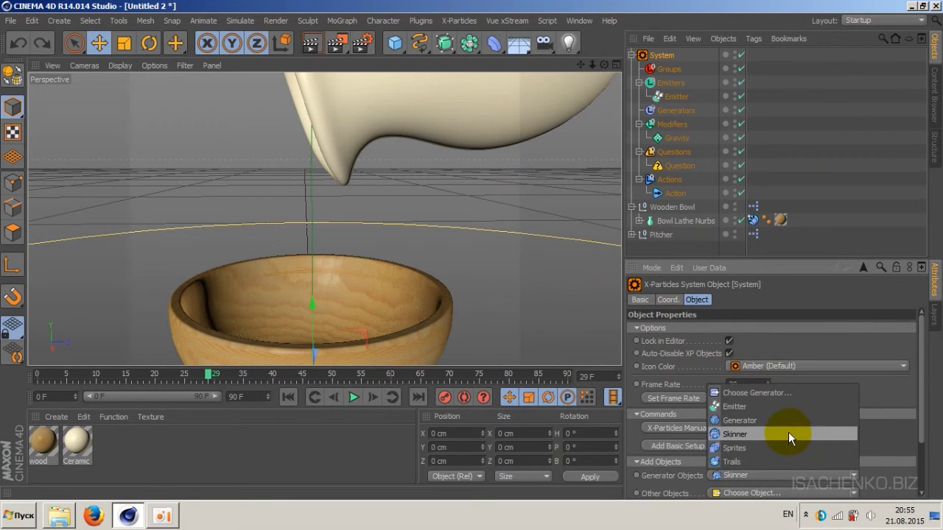
# Add the Skinner, replay from frame 0 to frame 40 to see the blob, and select the Skinner.
pyautogui.click(763, 435)
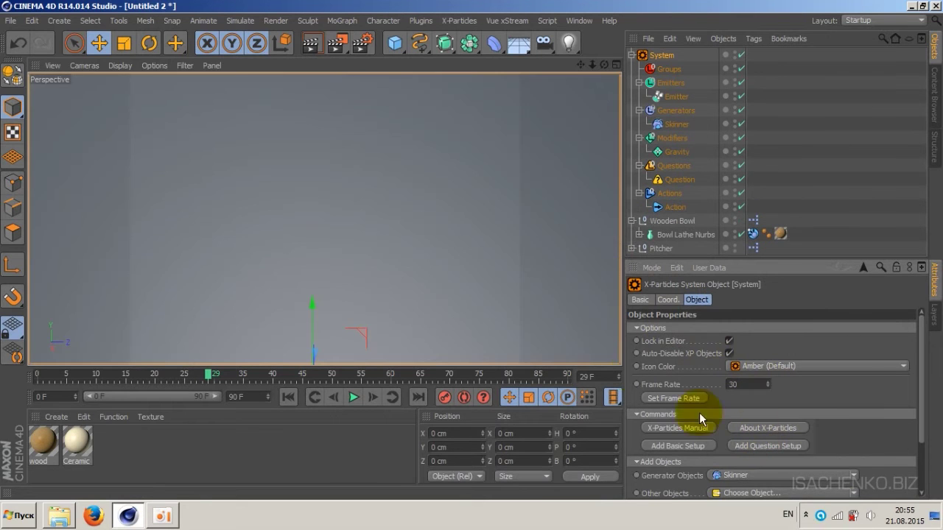
pyautogui.scroll(-3, 325, 219)
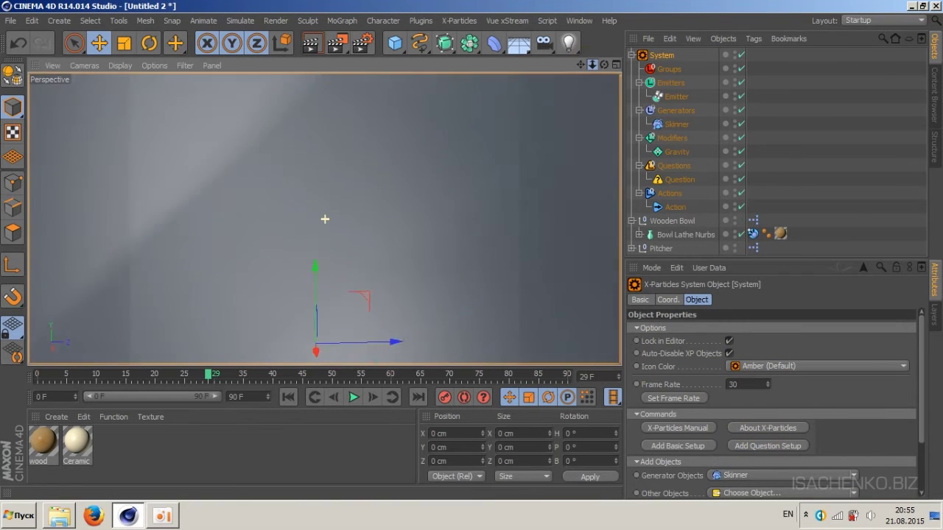
pyautogui.scroll(-5, 324, 218)
pyautogui.scroll(-1, 325, 218)
pyautogui.scroll(2, 325, 219)
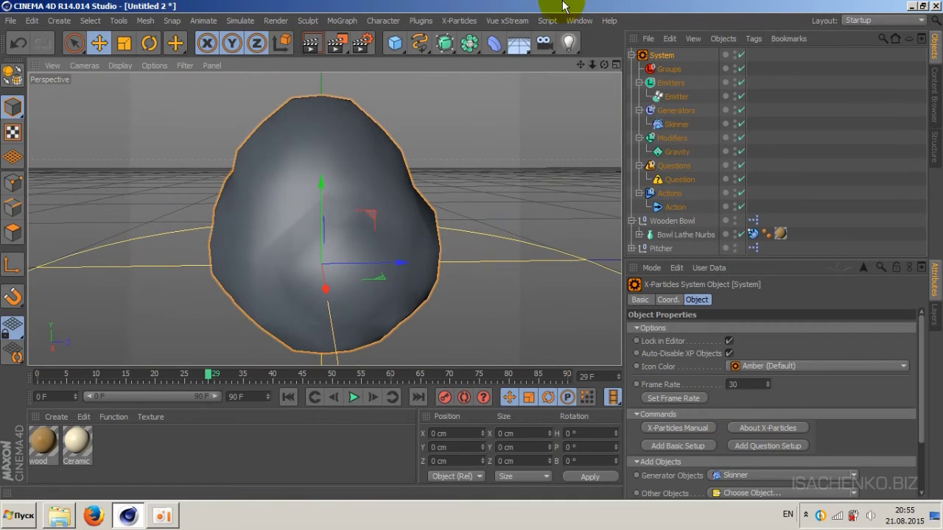
pyautogui.click(287, 397)
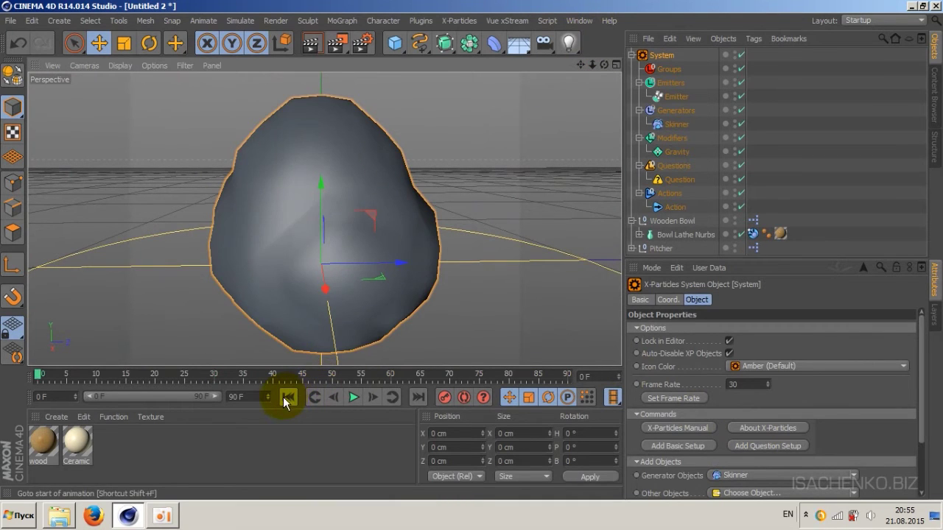
pyautogui.click(354, 398)
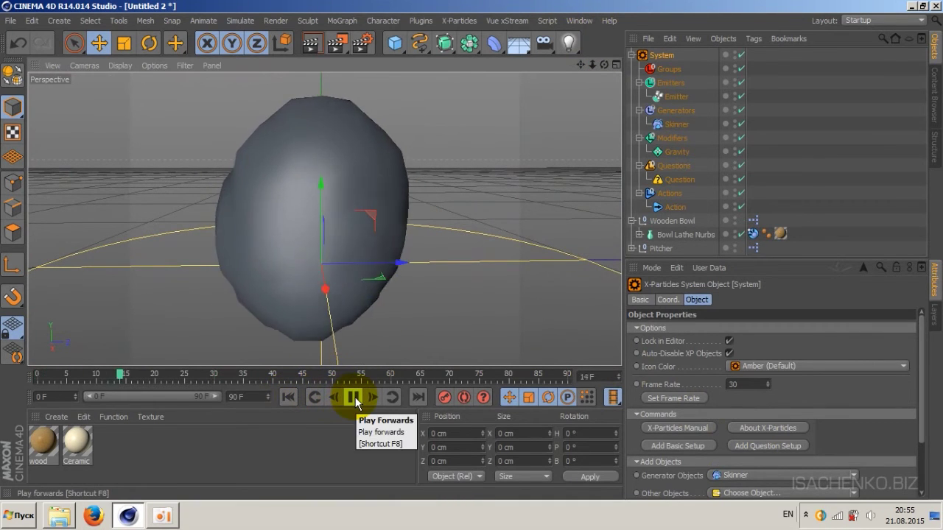
pyautogui.click(355, 399)
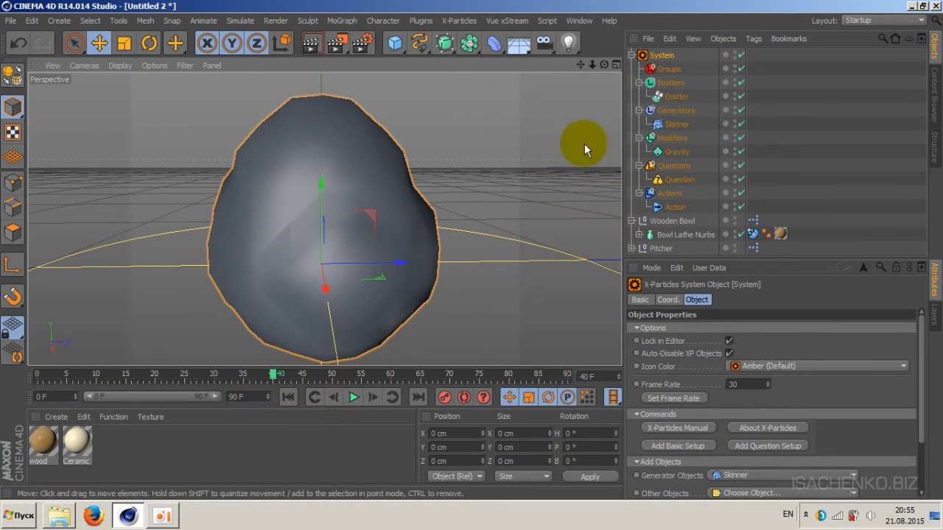
pyautogui.click(671, 125)
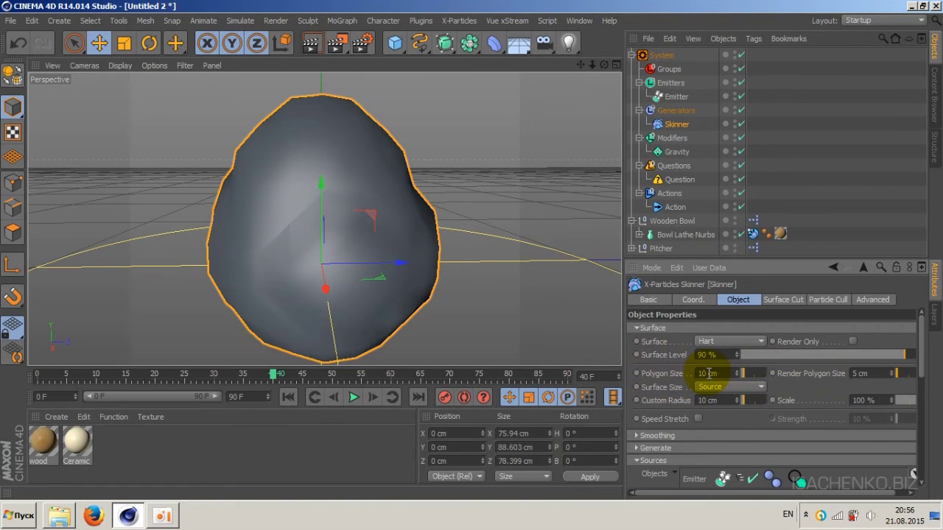
# Set the Skinner Polygon Size to 1 cm and test-render the pitcher, stream and bowl.
pyautogui.doubleClick(709, 374)
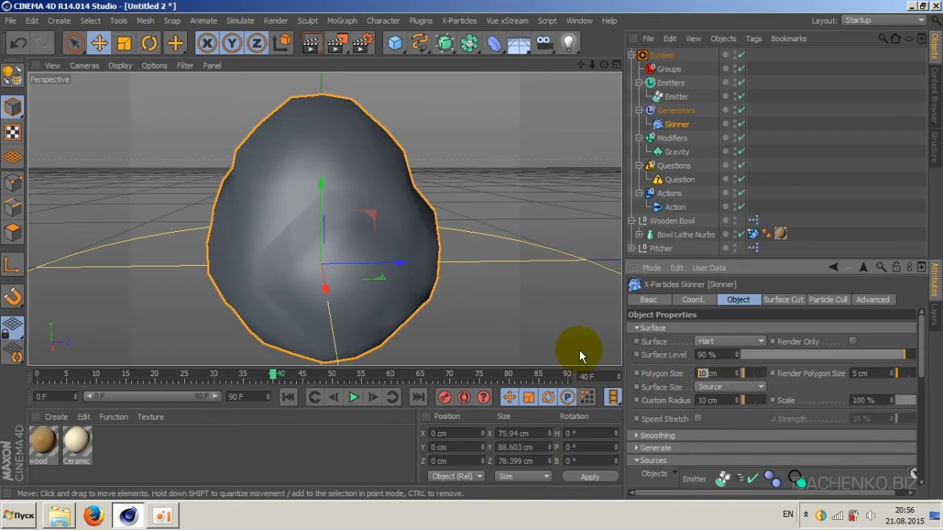
pyautogui.write('1')
pyautogui.press('Return')
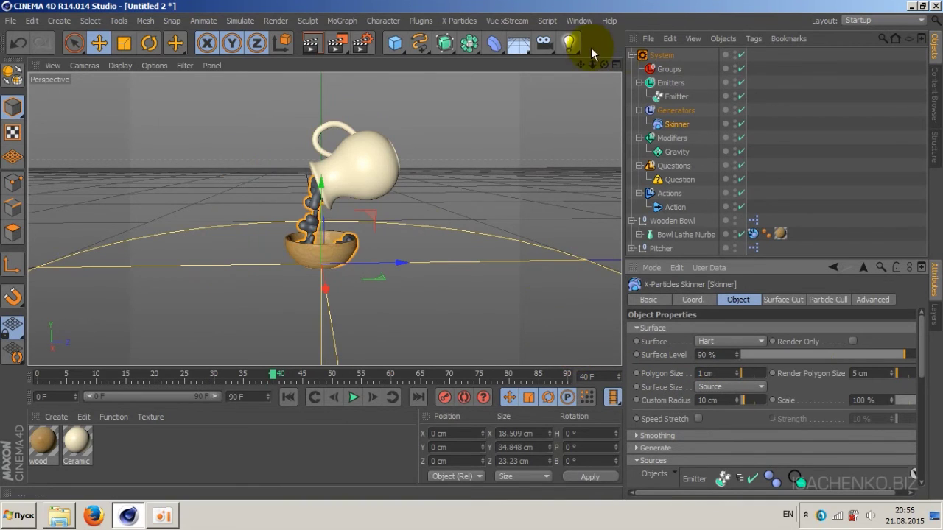
pyautogui.moveTo(592, 65); pyautogui.dragTo(324, 218)
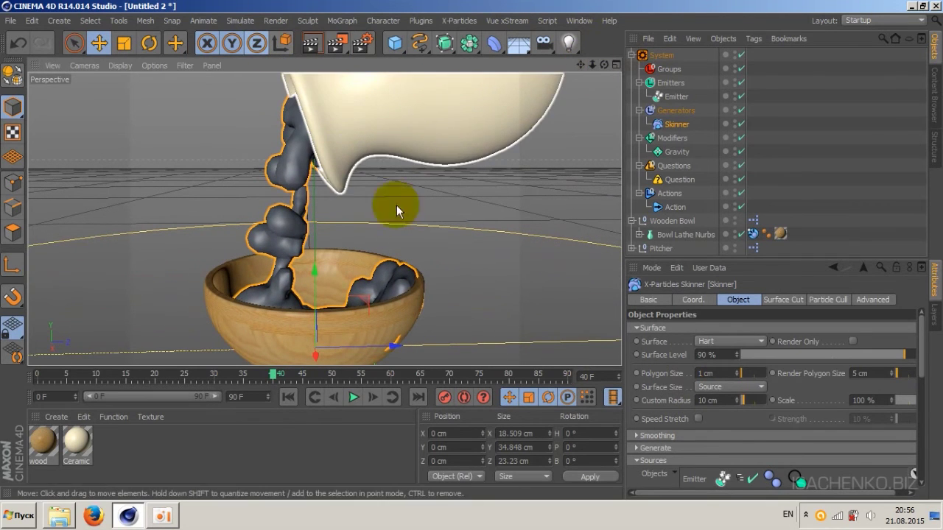
pyautogui.click(310, 44)
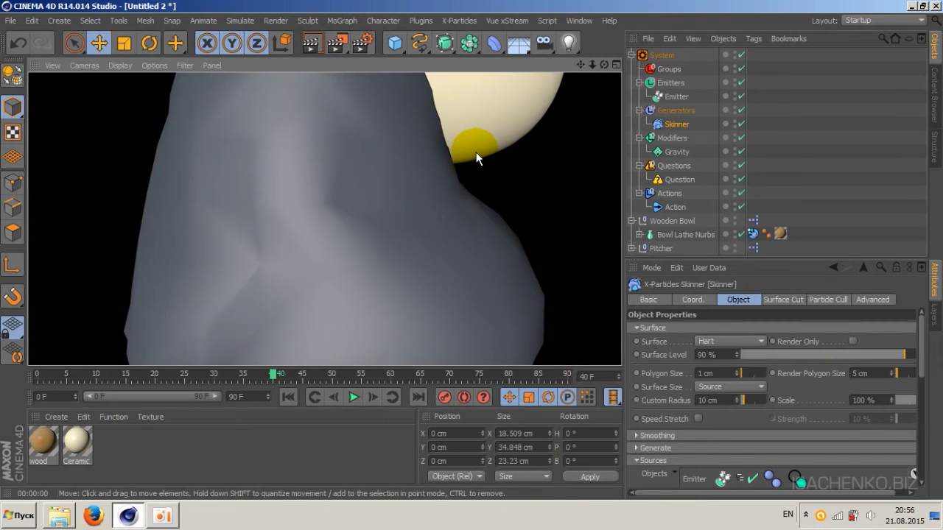
pyautogui.click(481, 243)
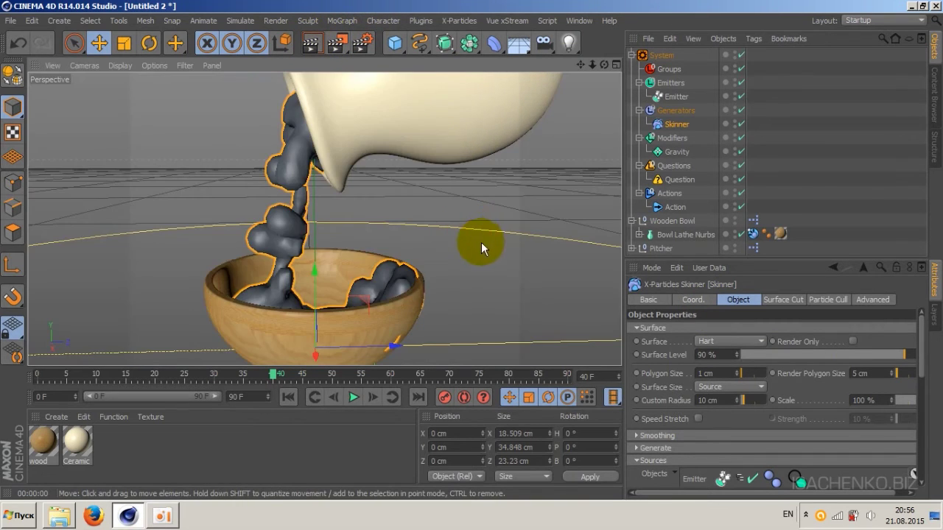
# Set the Skinner Render Polygon Size to 1 cm and render again to check the refined mesh.
pyautogui.click(700, 373)
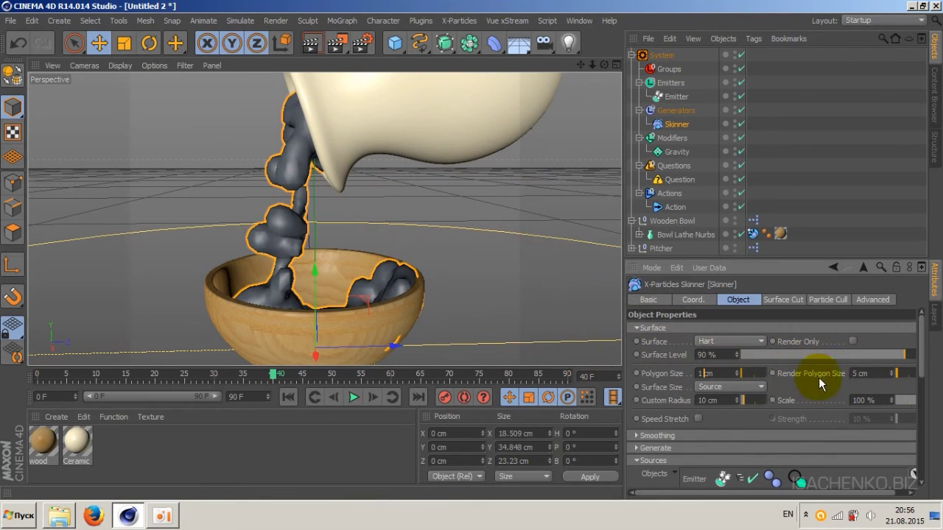
pyautogui.doubleClick(855, 374)
pyautogui.write('5')
pyautogui.press('Return')
pyautogui.click(858, 374)
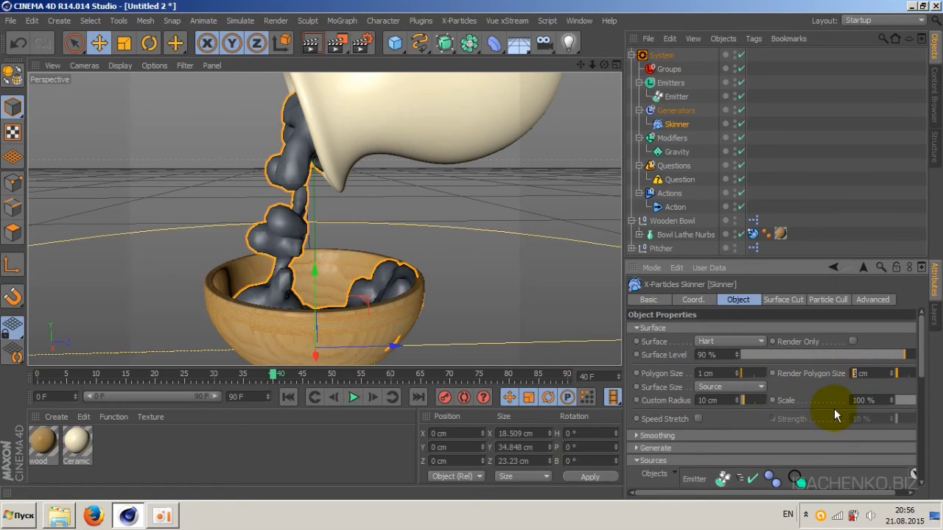
pyautogui.write('1')
pyautogui.press('Return')
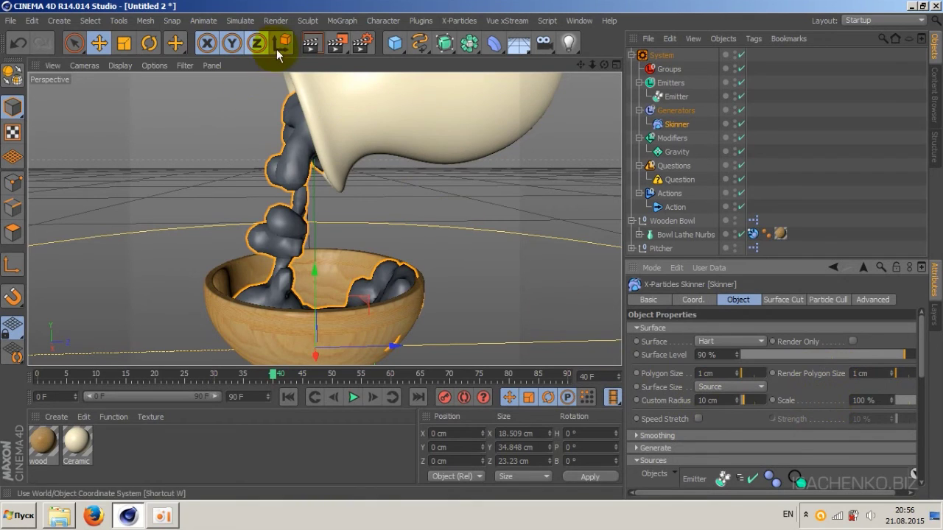
pyautogui.click(310, 46)
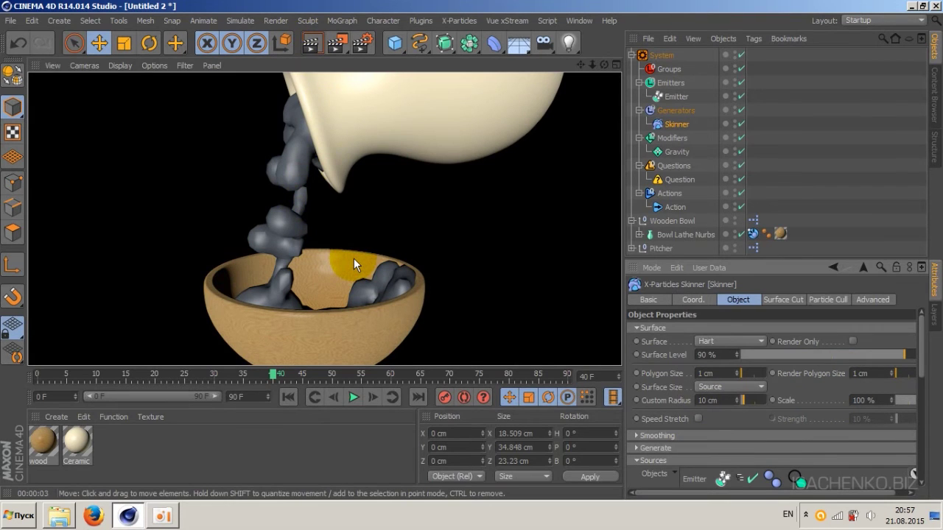
pyautogui.click(315, 188)
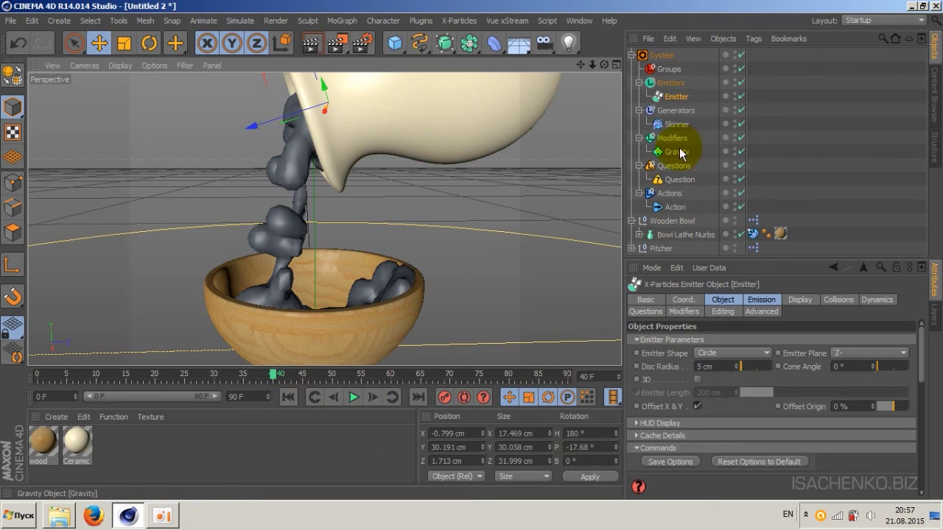
# Set the Skinner Polygon Size and Render Polygon Size to 0.5 cm and render the view.
pyautogui.click(676, 125)
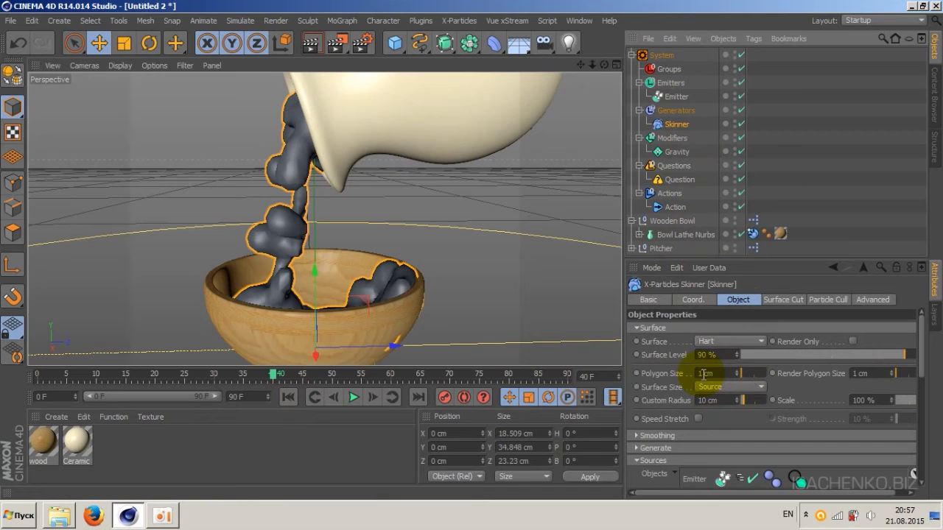
pyautogui.click(703, 373)
pyautogui.write('0.5')
pyautogui.press('Return')
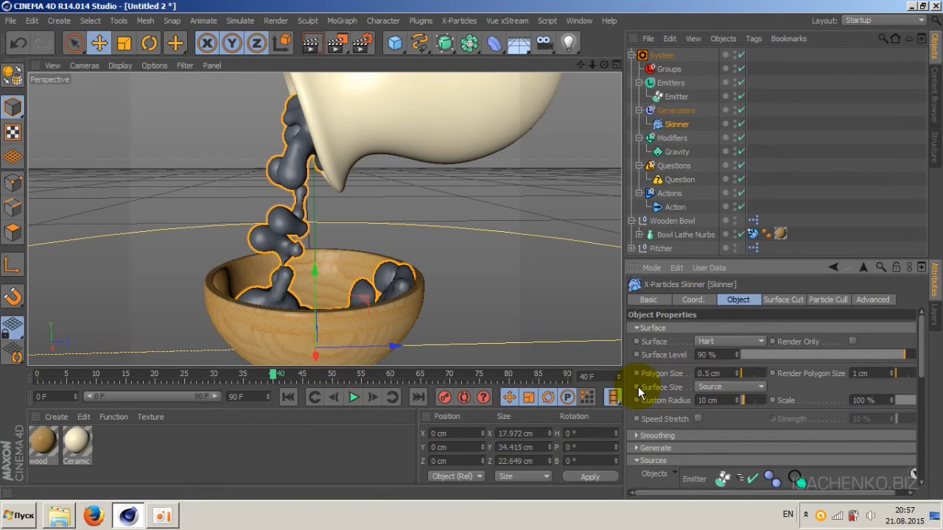
pyautogui.click(857, 373)
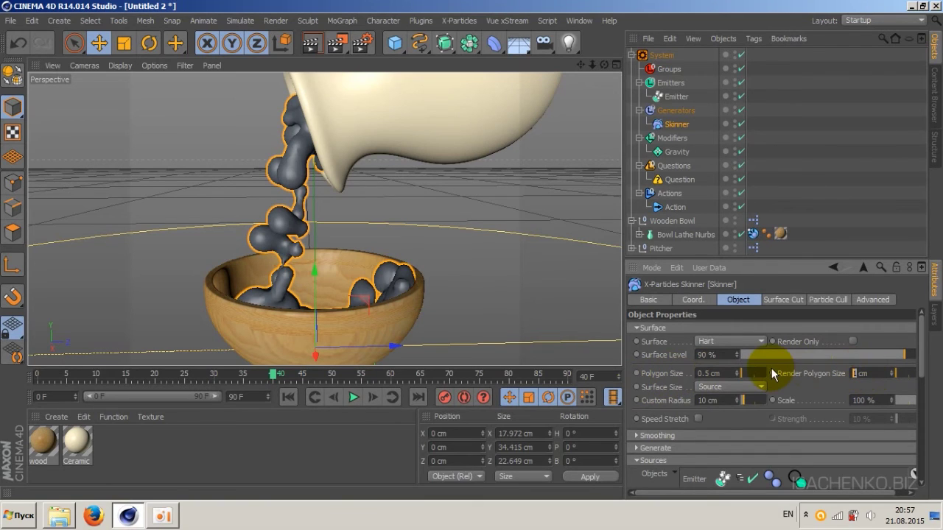
pyautogui.write('0.5')
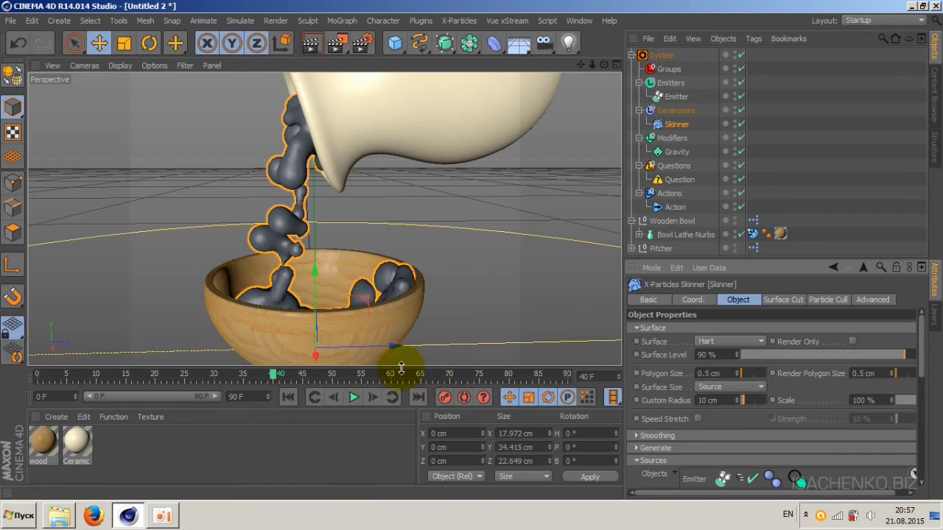
pyautogui.click(311, 47)
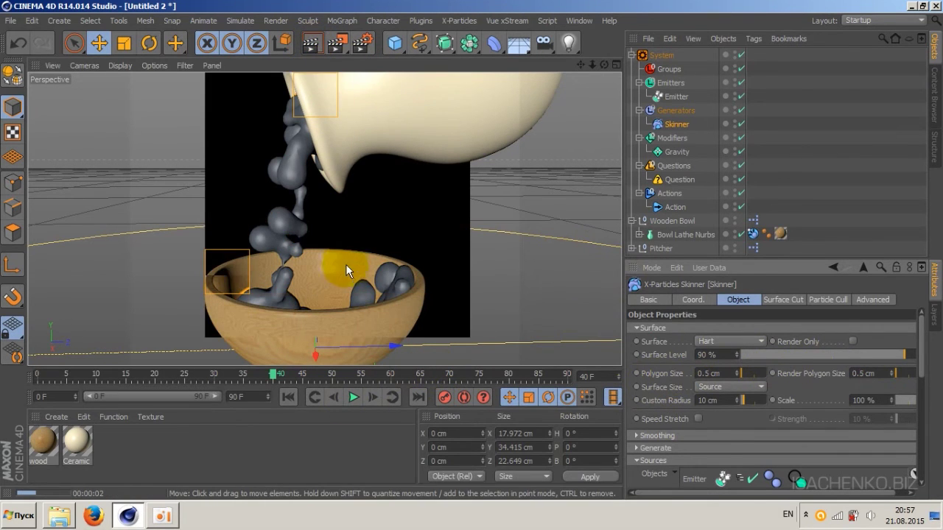
# Enable Speed Stretch on the Skinner to elongate the liquid droplets.
pyautogui.click(369, 269)
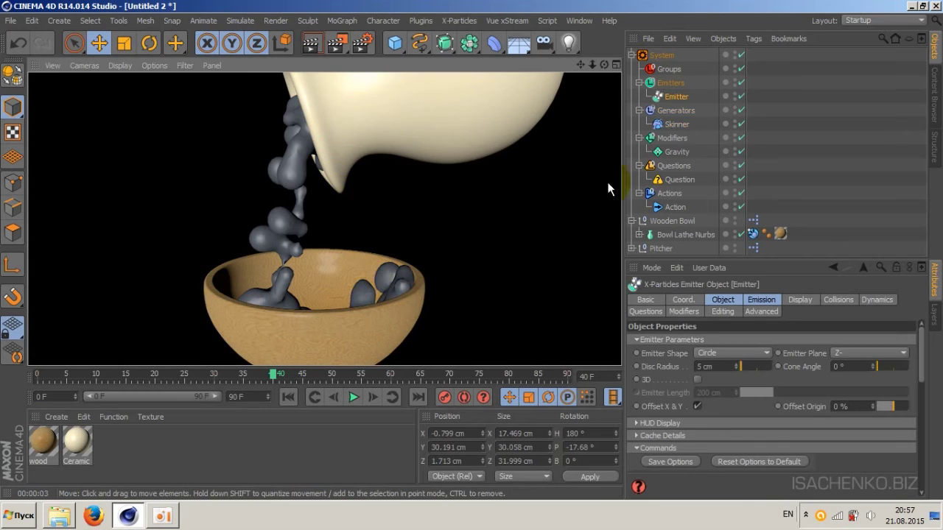
pyautogui.click(675, 125)
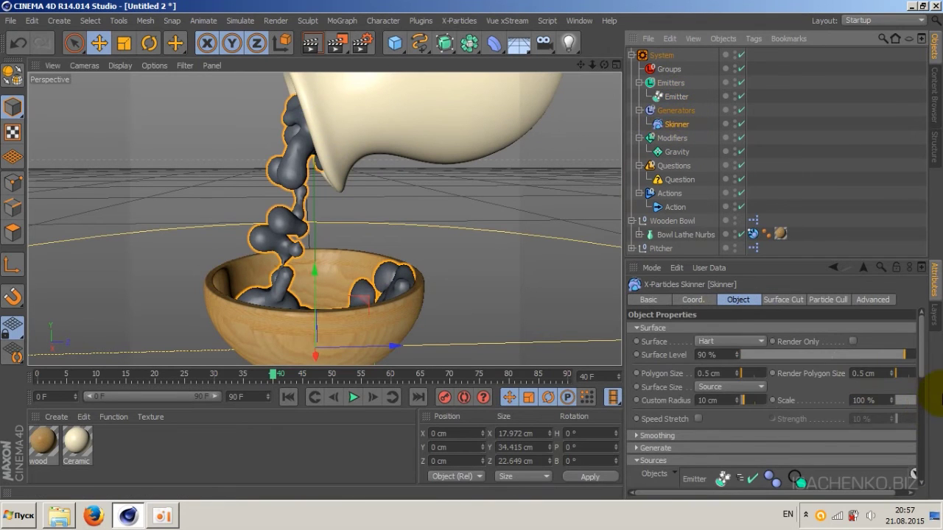
pyautogui.moveTo(919, 346); pyautogui.dragTo(926, 363)
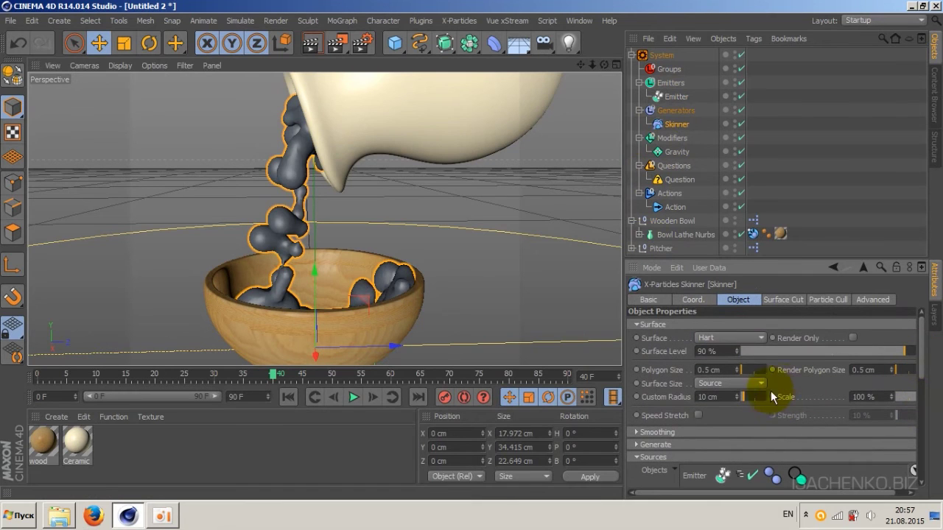
pyautogui.click(698, 415)
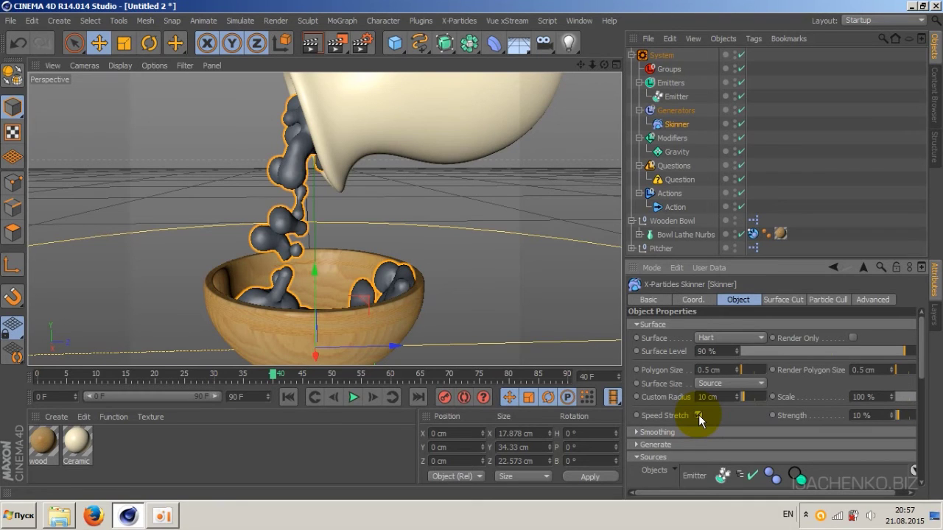
# Keep Speed Stretch enabled and raise the Skinner's stretch strength to 100%, previewing with Render View.
pyautogui.click(698, 414)
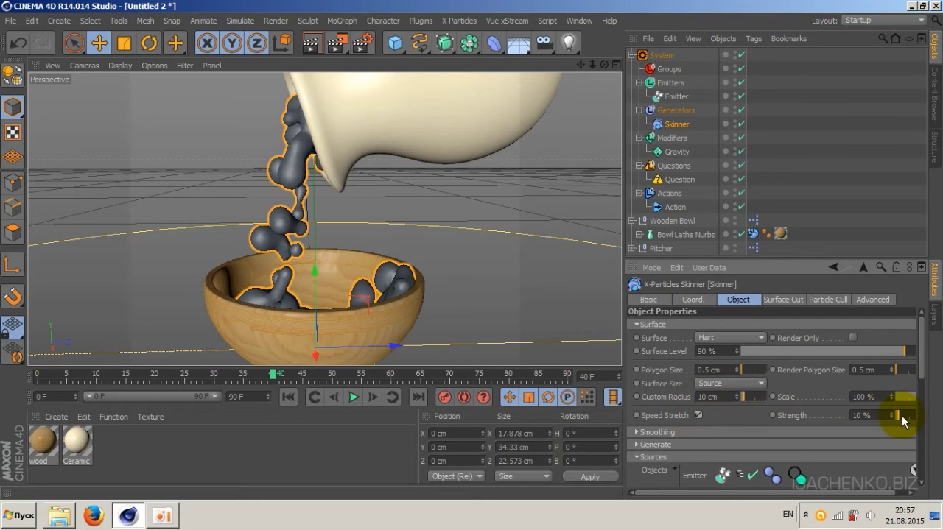
pyautogui.moveTo(897, 416)
pyautogui.mouseDown()
pyautogui.moveTo(925, 421)
pyautogui.moveTo(904, 419)
pyautogui.mouseUp()
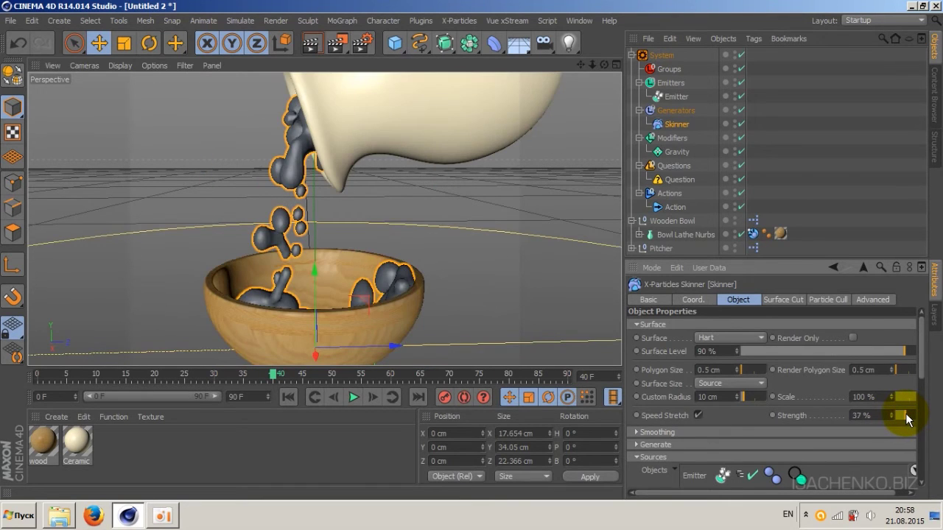
pyautogui.click(310, 46)
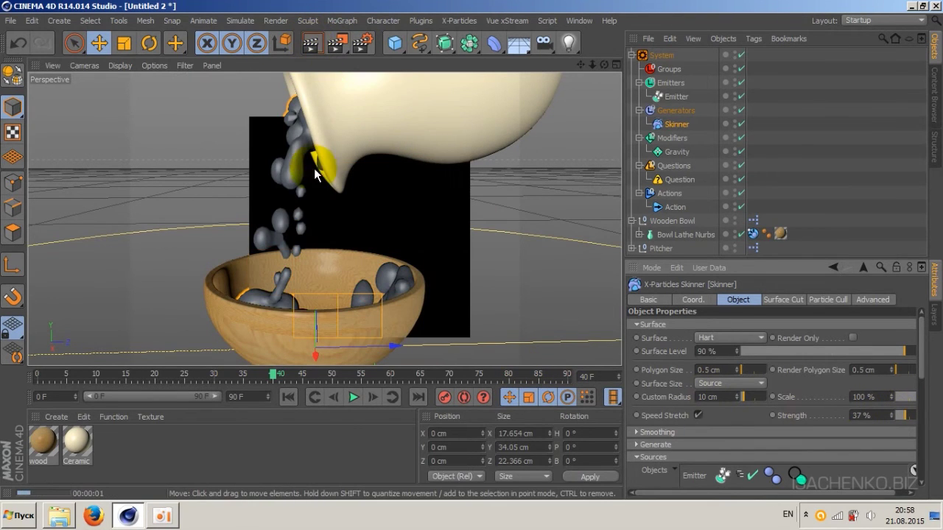
pyautogui.click(317, 231)
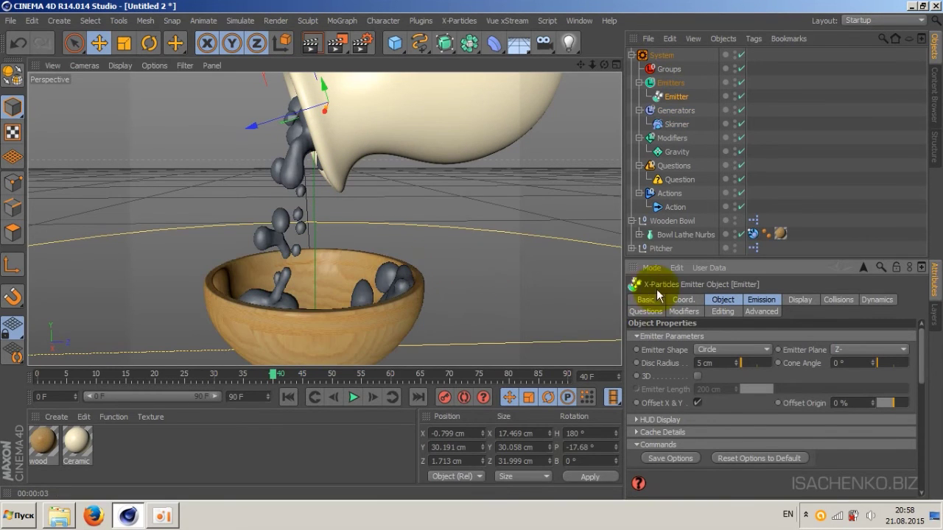
pyautogui.click(674, 123)
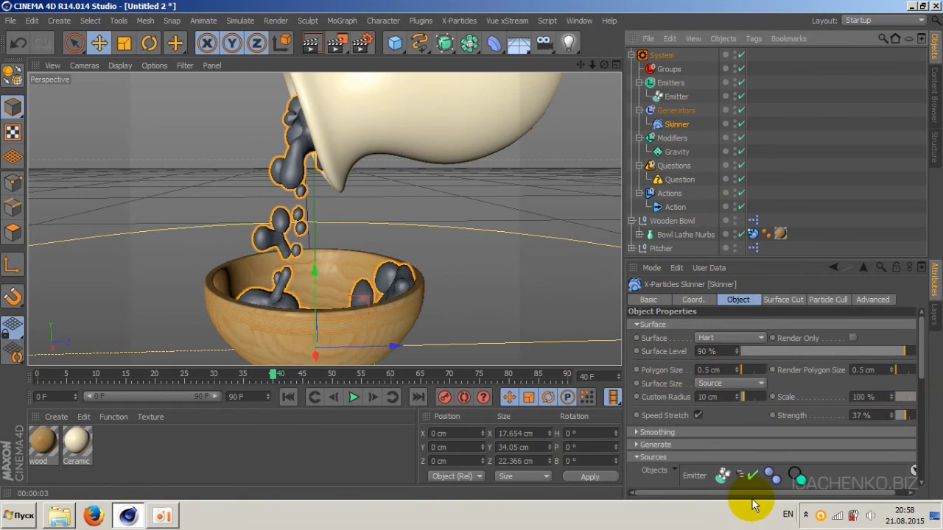
pyautogui.moveTo(751, 493); pyautogui.dragTo(761, 493)
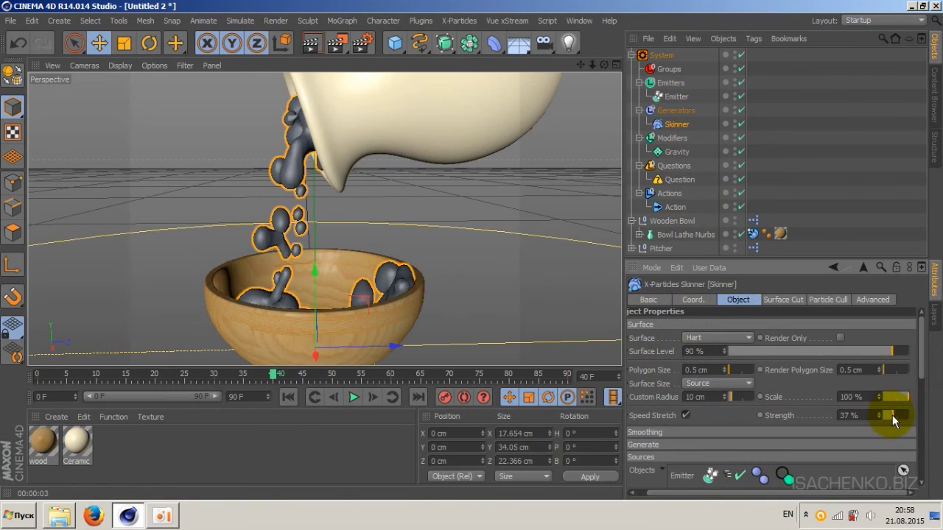
pyautogui.moveTo(901, 415); pyautogui.dragTo(941, 419)
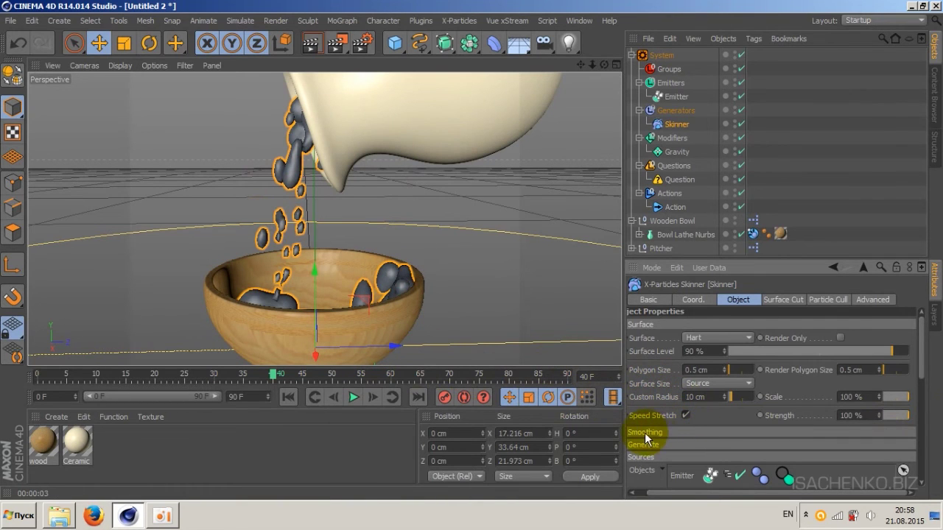
pyautogui.moveTo(688, 493); pyautogui.dragTo(653, 497)
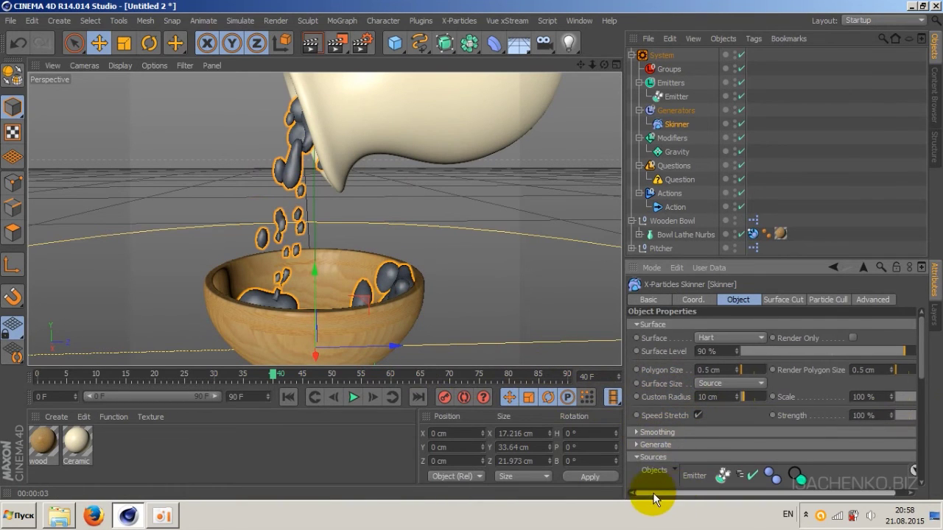
# Enable Skinner Geometry smoothing with 15 iterations and 100% strength, then render to check the liquid.
pyautogui.click(636, 434)
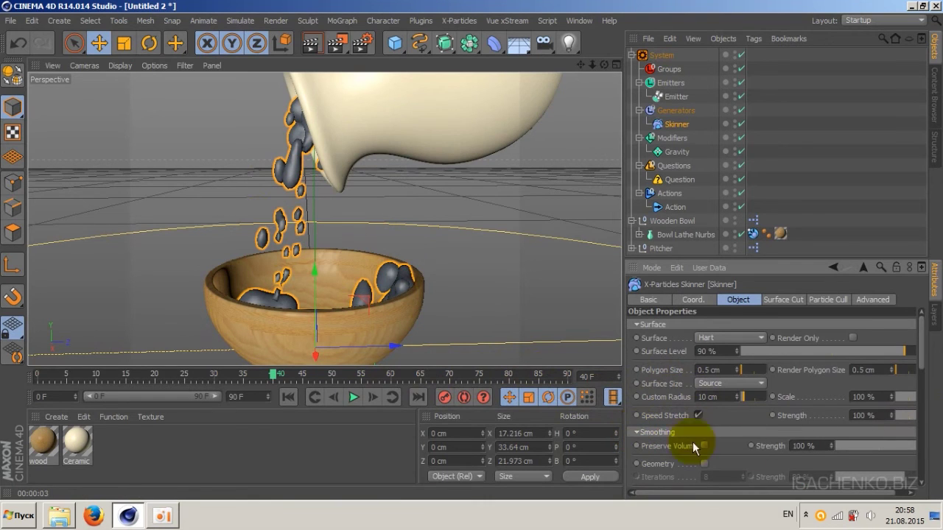
pyautogui.moveTo(919, 355); pyautogui.dragTo(921, 379)
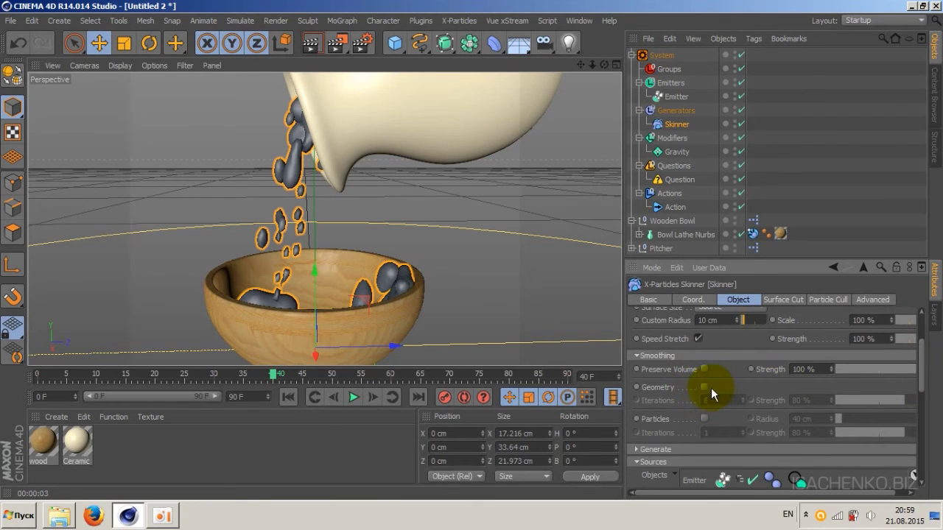
pyautogui.click(704, 386)
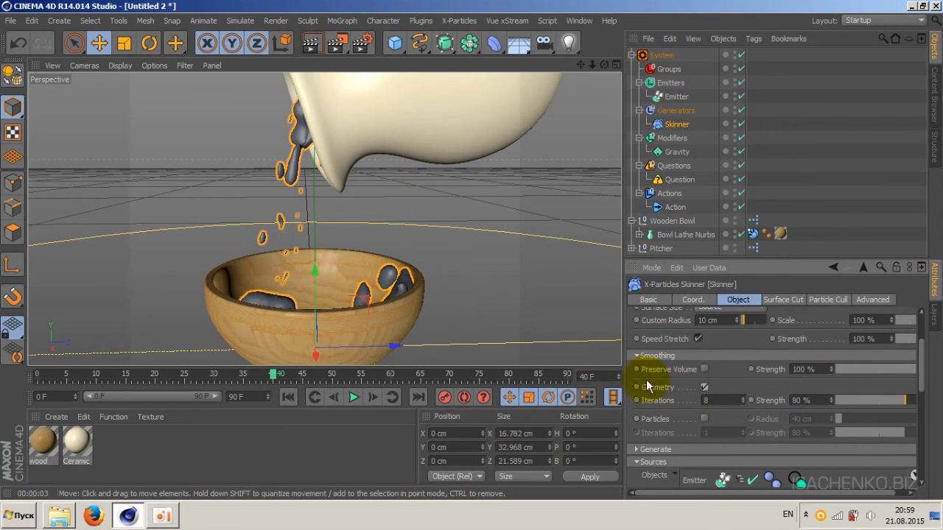
pyautogui.click(720, 400)
pyautogui.write('15')
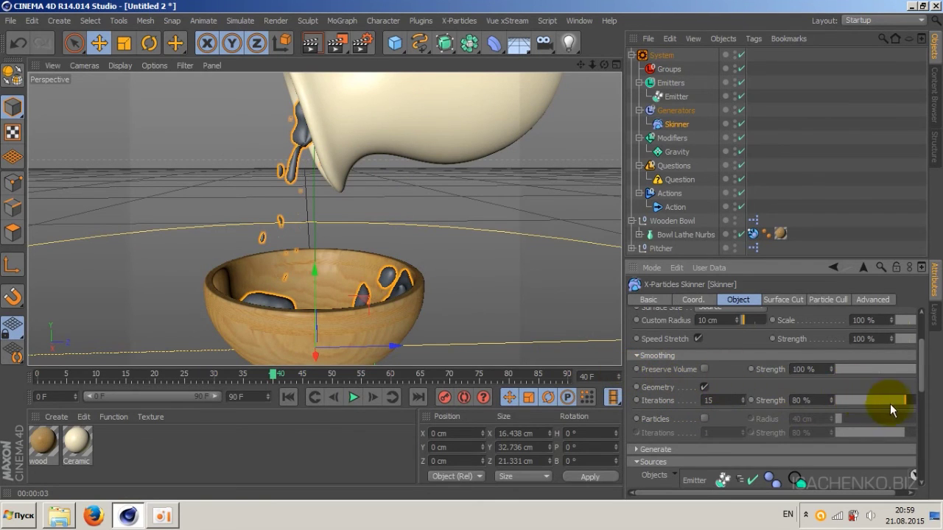
pyautogui.moveTo(905, 405); pyautogui.dragTo(941, 403)
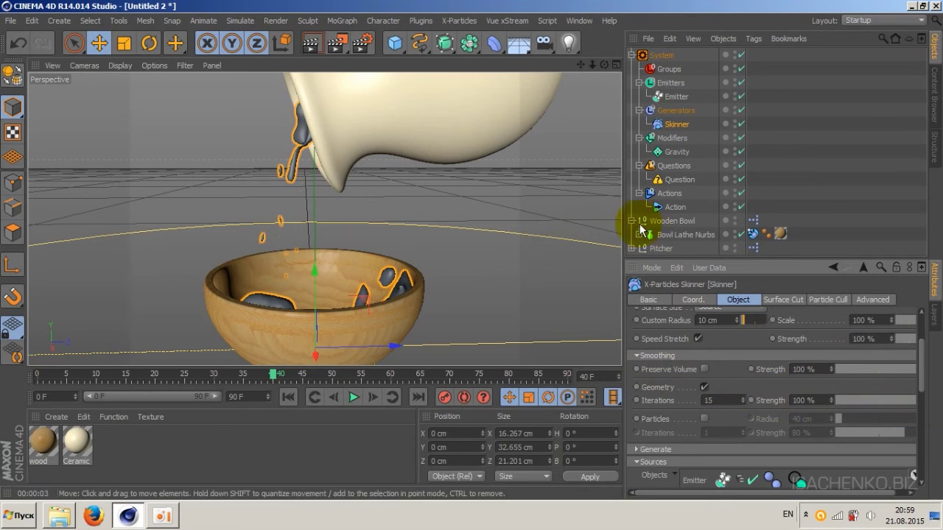
pyautogui.click(310, 44)
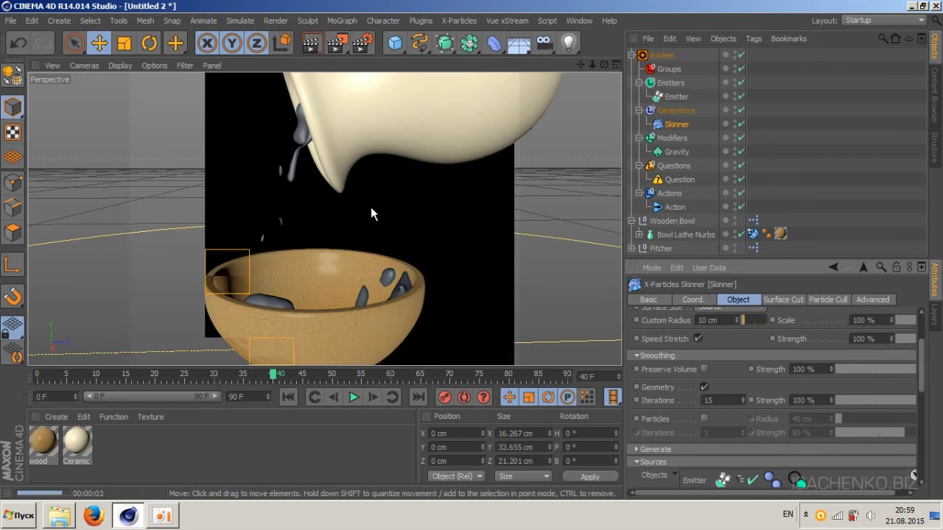
# Replay the emitter simulation from the start and pause at frame 39 to inspect the drops.
pyautogui.click(323, 237)
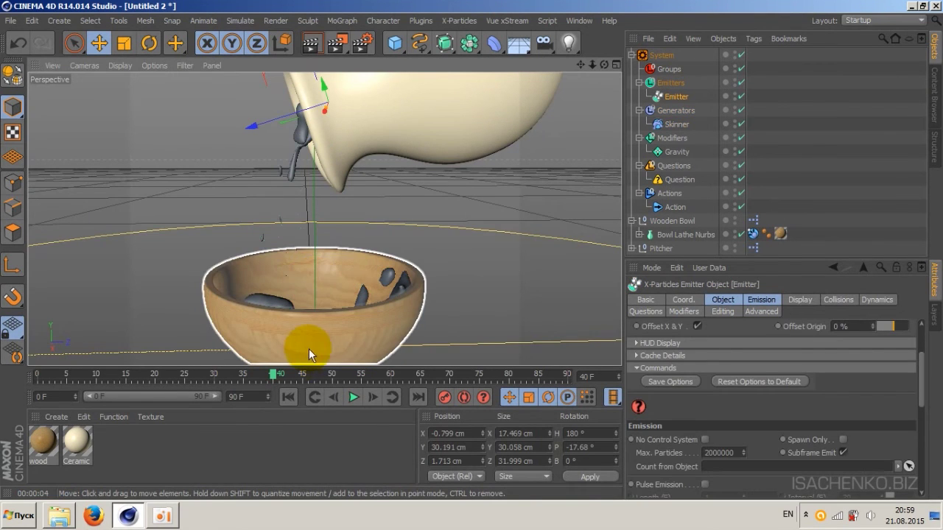
pyautogui.click(287, 397)
pyautogui.click(353, 398)
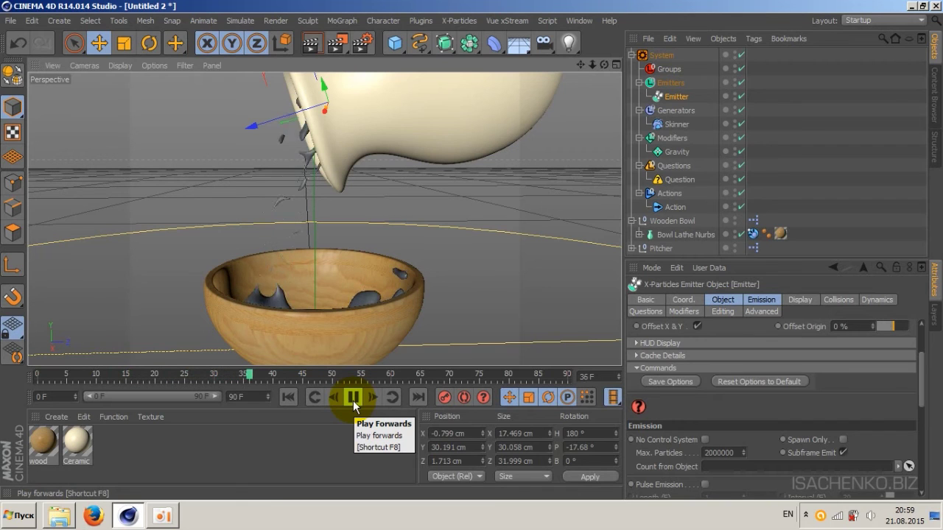
pyautogui.click(353, 400)
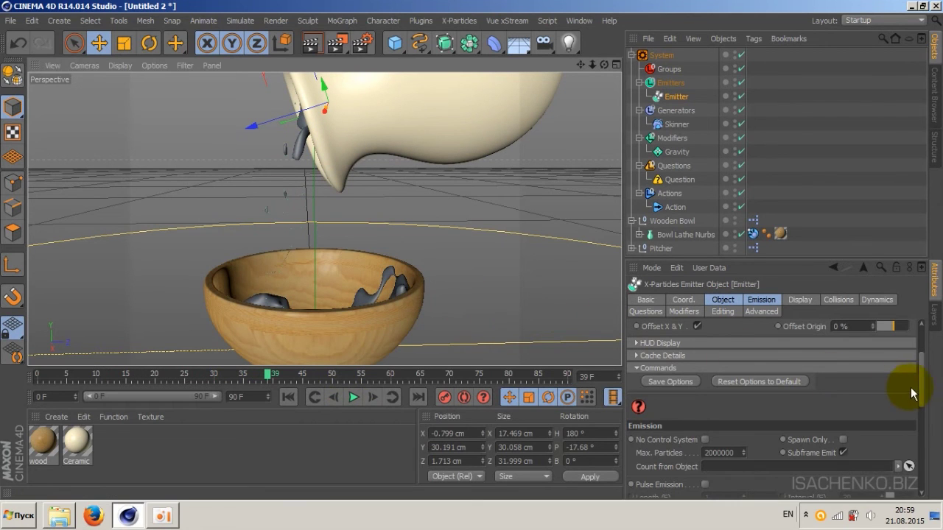
pyautogui.moveTo(919, 390); pyautogui.dragTo(920, 357)
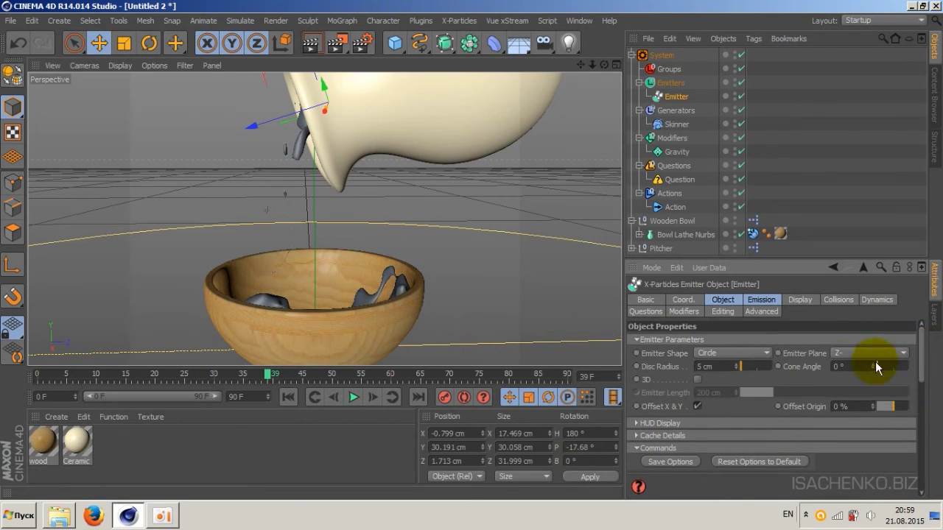
# Test a lower Skinner Surface Level, then set it to 100% and render the merged stream.
pyautogui.click(676, 124)
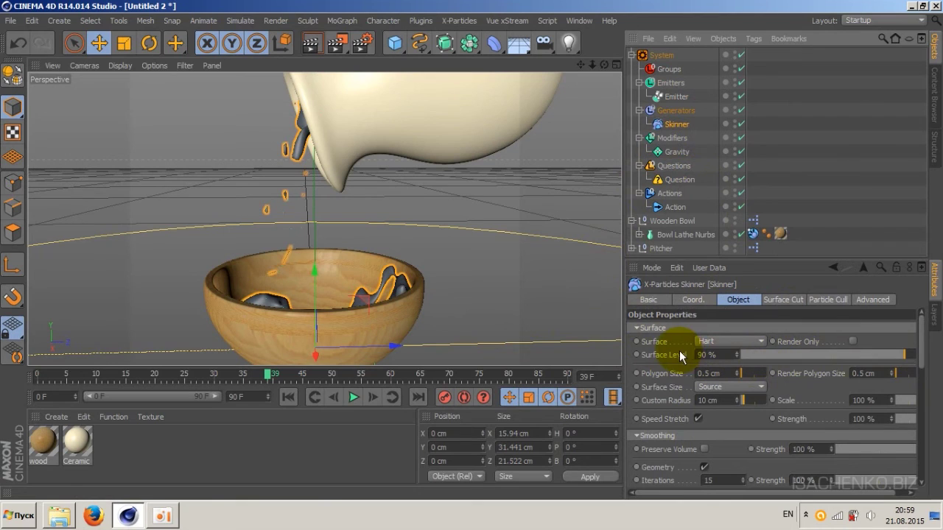
pyautogui.moveTo(820, 356); pyautogui.dragTo(773, 354)
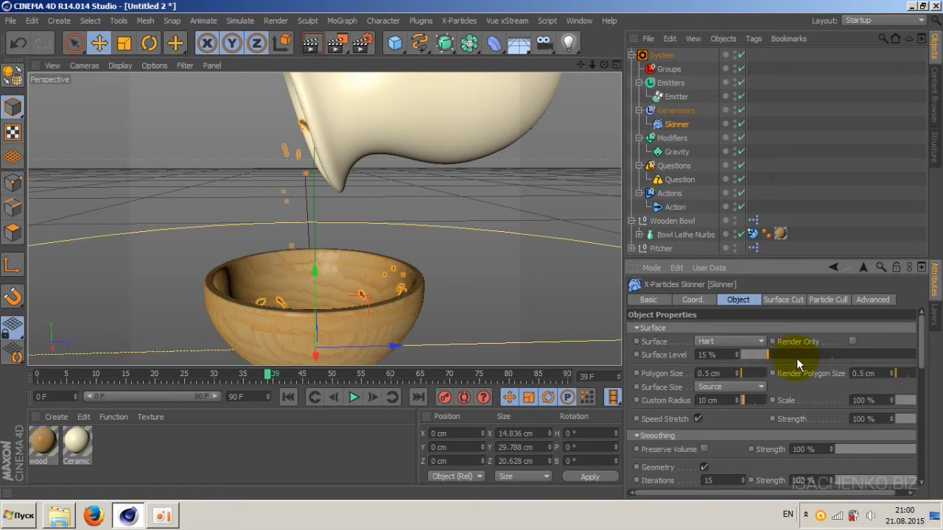
pyautogui.moveTo(841, 352)
pyautogui.mouseDown()
pyautogui.moveTo(941, 361)
pyautogui.moveTo(925, 368)
pyautogui.mouseUp()
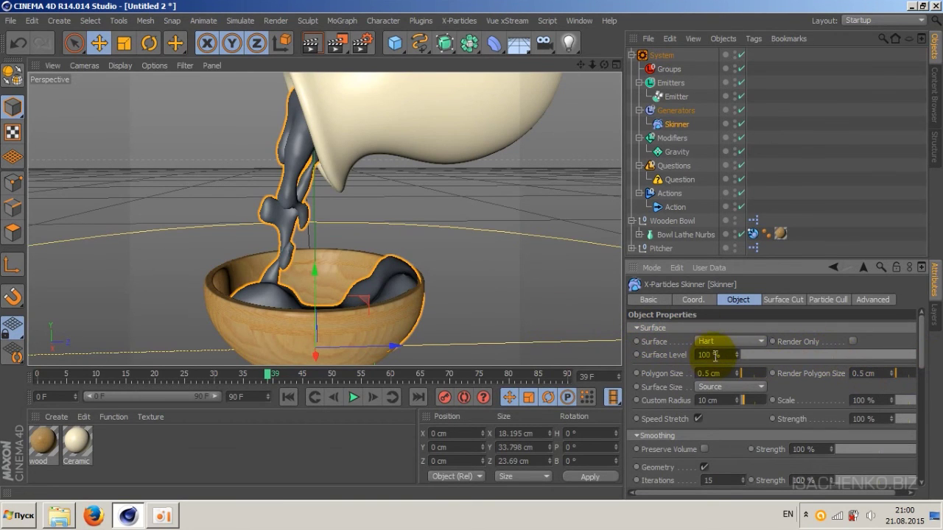
pyautogui.click(309, 46)
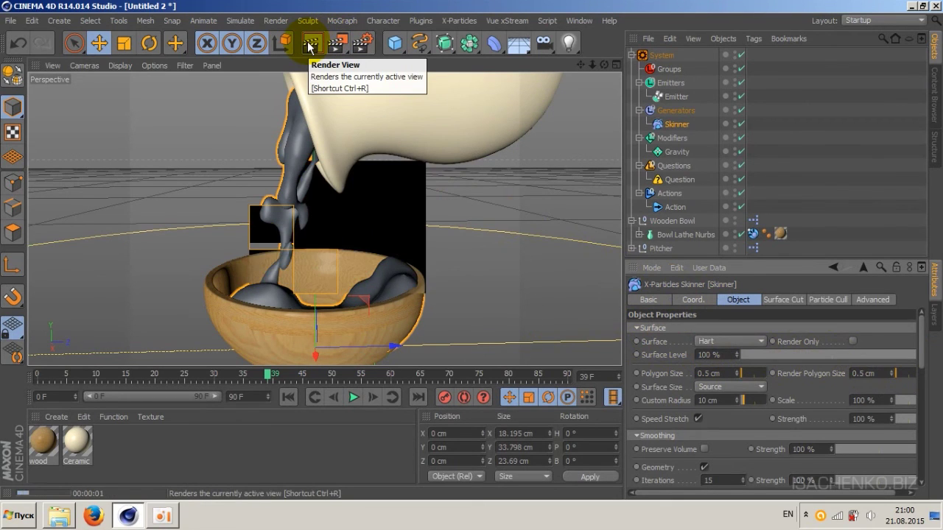
# Stop the viewport render, replay the simulation from the start, and pause it at frame 34.
pyautogui.click(354, 309)
pyautogui.click(335, 263)
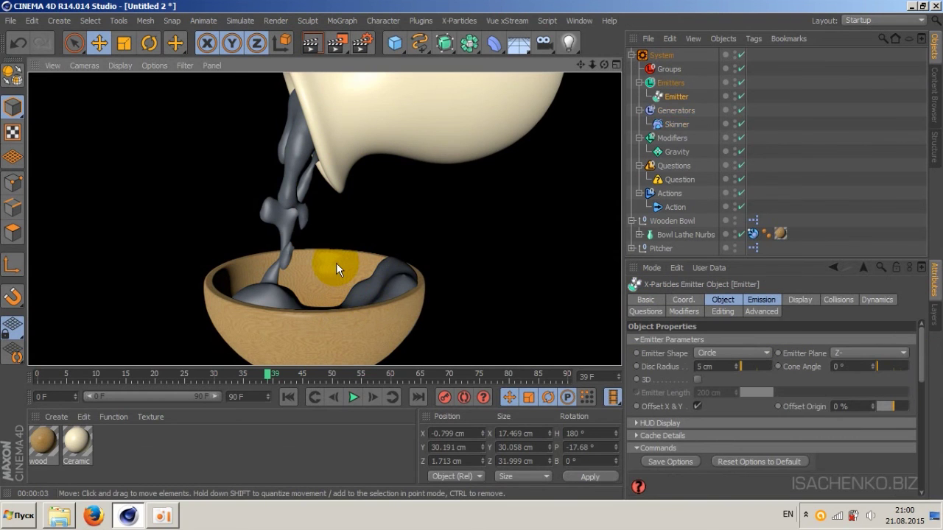
pyautogui.click(288, 397)
pyautogui.click(353, 398)
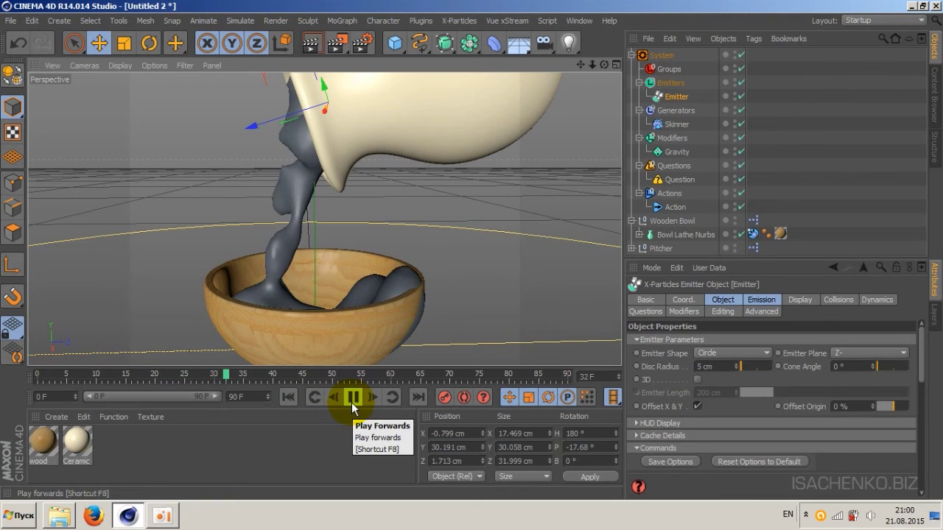
pyautogui.click(353, 404)
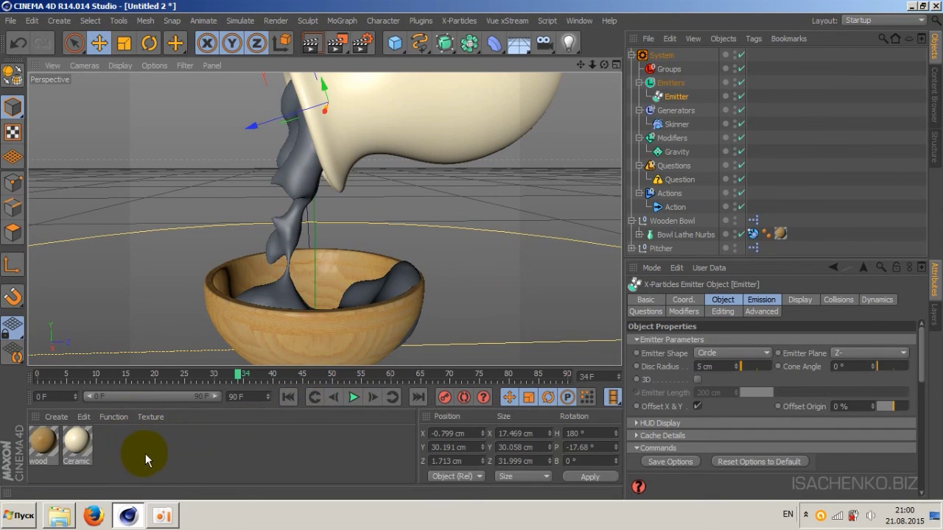
# Create a new material Mat and open it in the Material Editor.
pyautogui.doubleClick(155, 452)
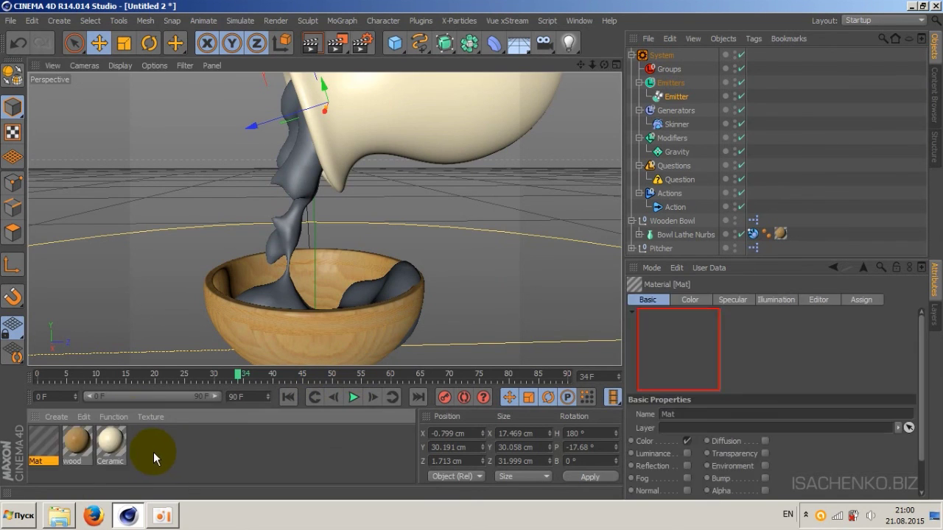
pyautogui.doubleClick(43, 440)
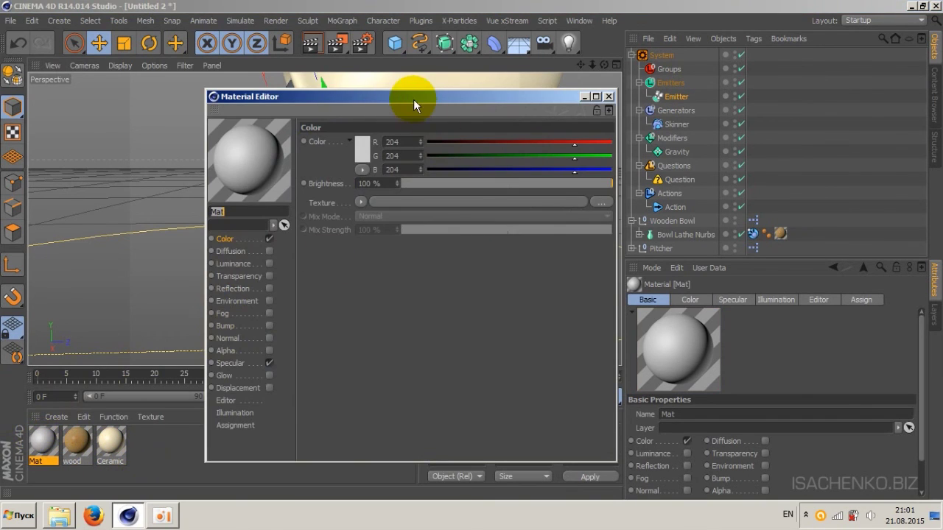
pyautogui.moveTo(413, 99); pyautogui.dragTo(568, 95)
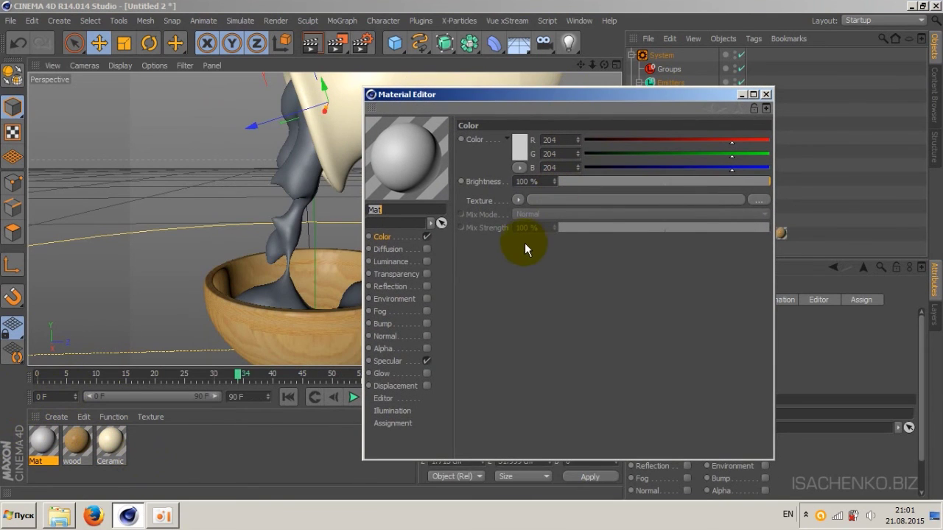
# Disable Color and Specular, enable Transparency and set its Refraction to 1.52.
pyautogui.click(426, 237)
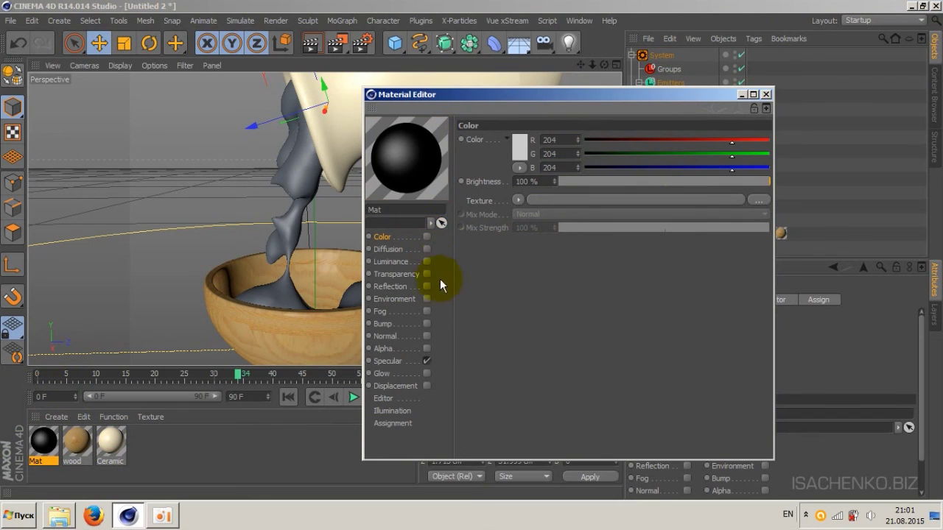
pyautogui.click(427, 361)
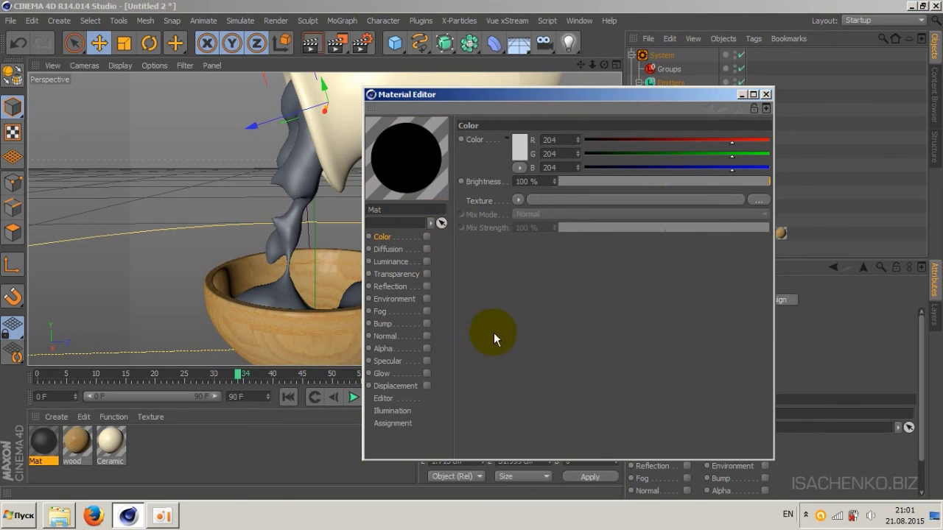
pyautogui.click(426, 273)
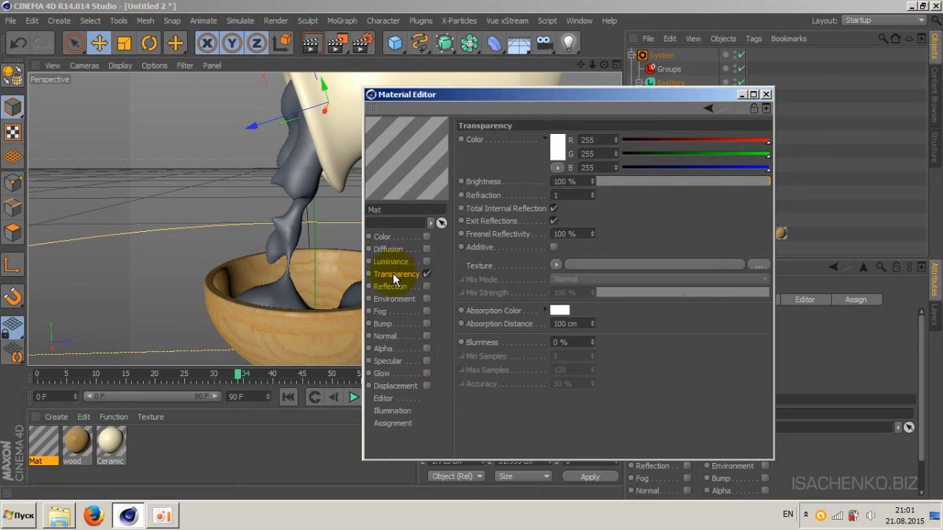
pyautogui.click(559, 196)
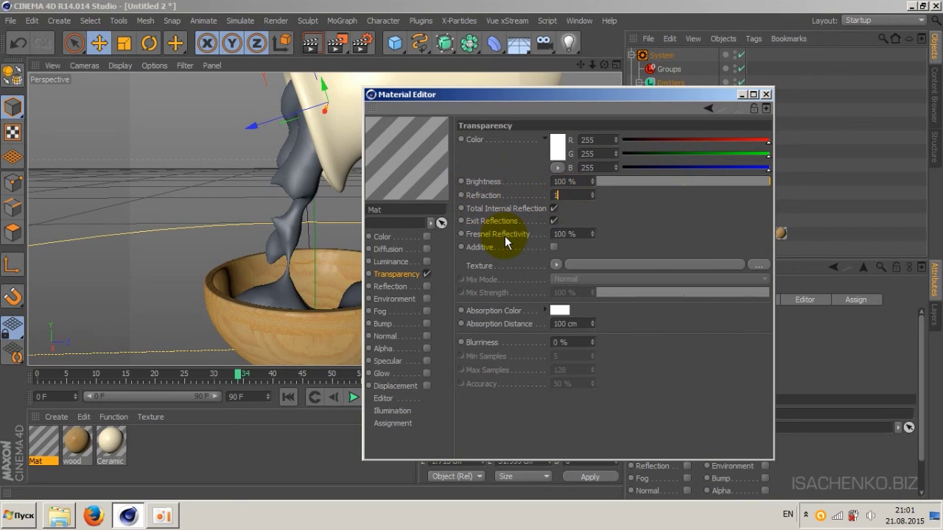
pyautogui.write('.52')
pyautogui.press('Return')
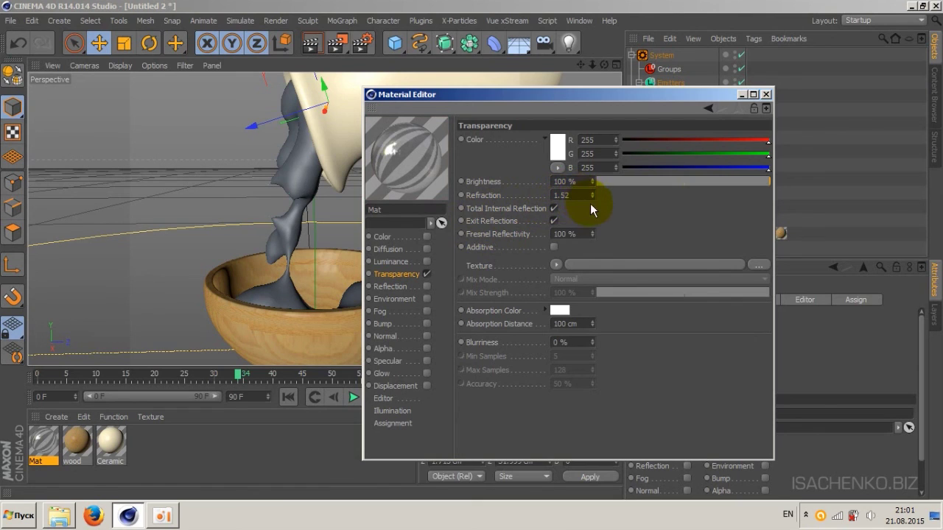
pyautogui.click(556, 265)
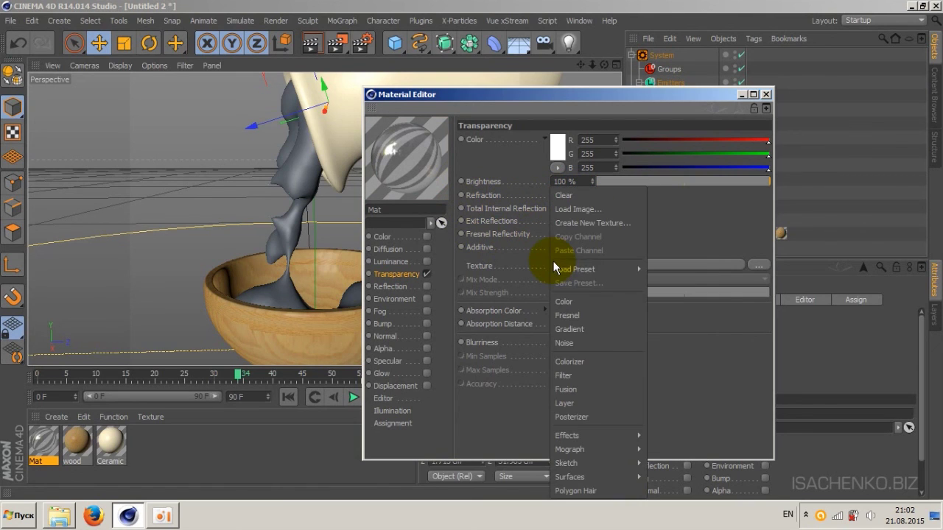
# Put a Filter shader in Mat's Transparency texture, with a white Color shader inside the Filter.
pyautogui.click(564, 375)
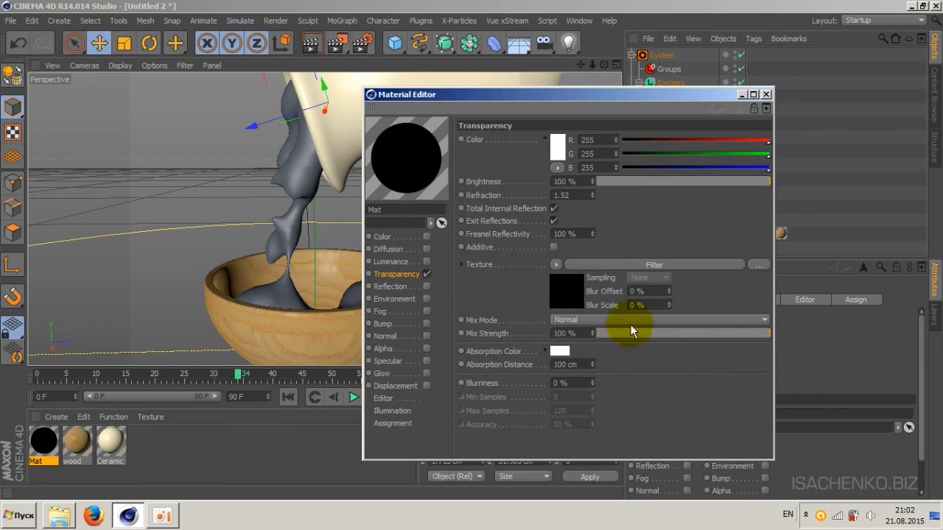
pyautogui.click(566, 291)
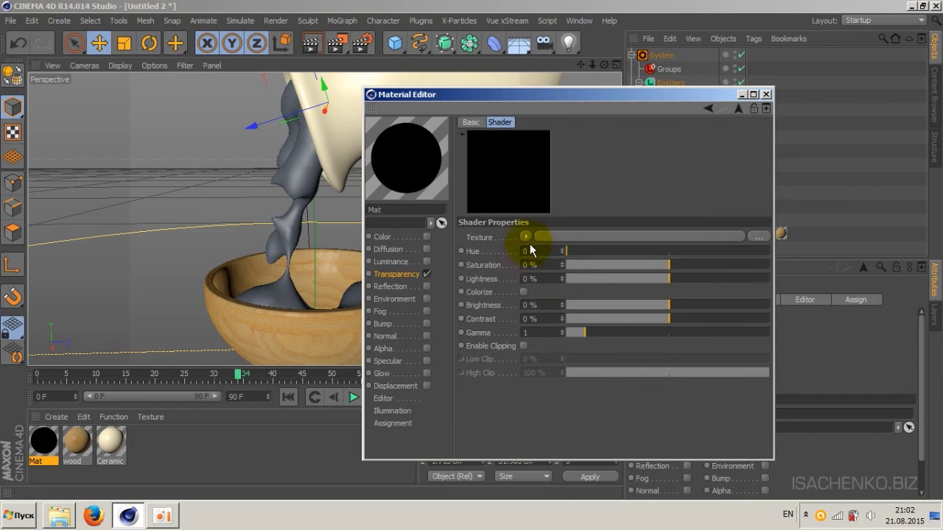
pyautogui.click(735, 109)
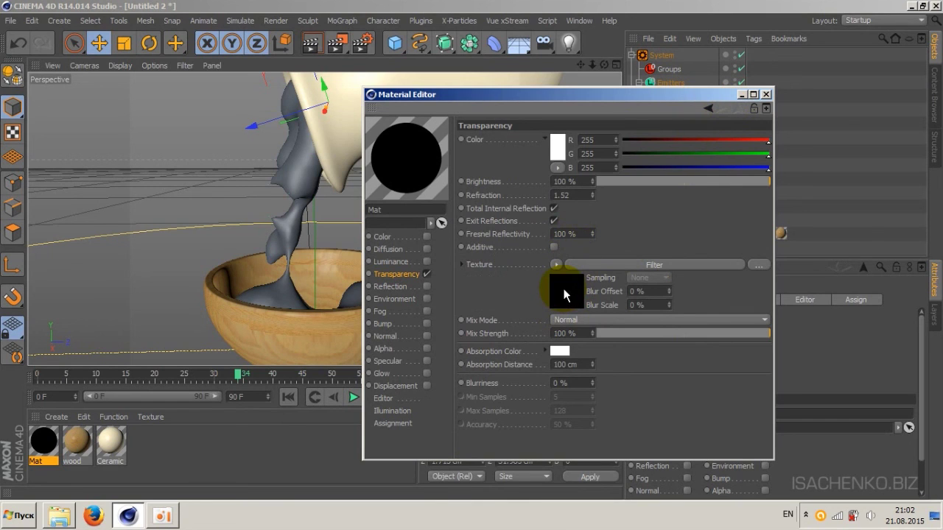
pyautogui.click(565, 294)
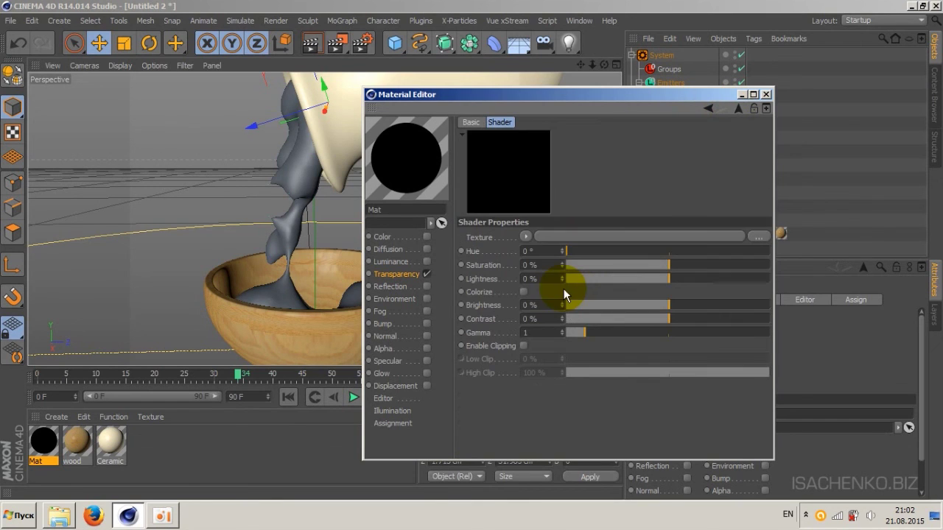
pyautogui.click(525, 236)
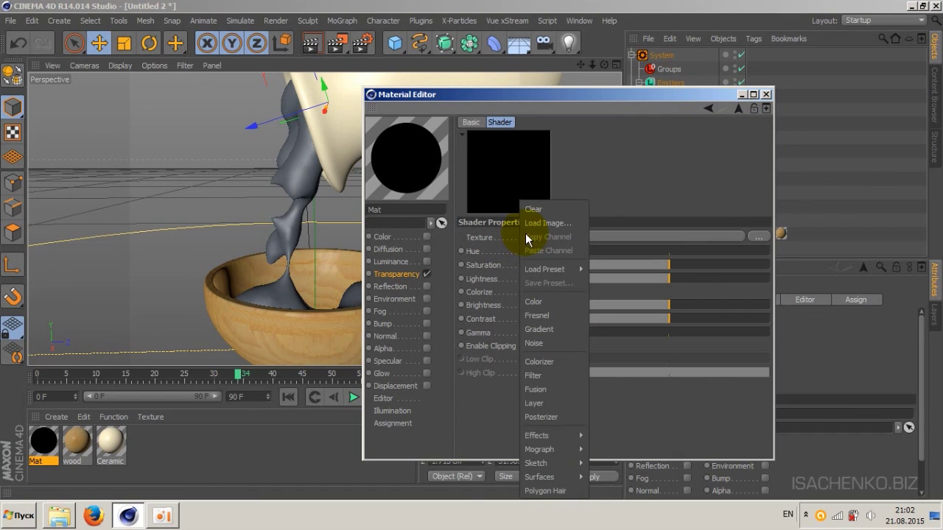
pyautogui.click(528, 304)
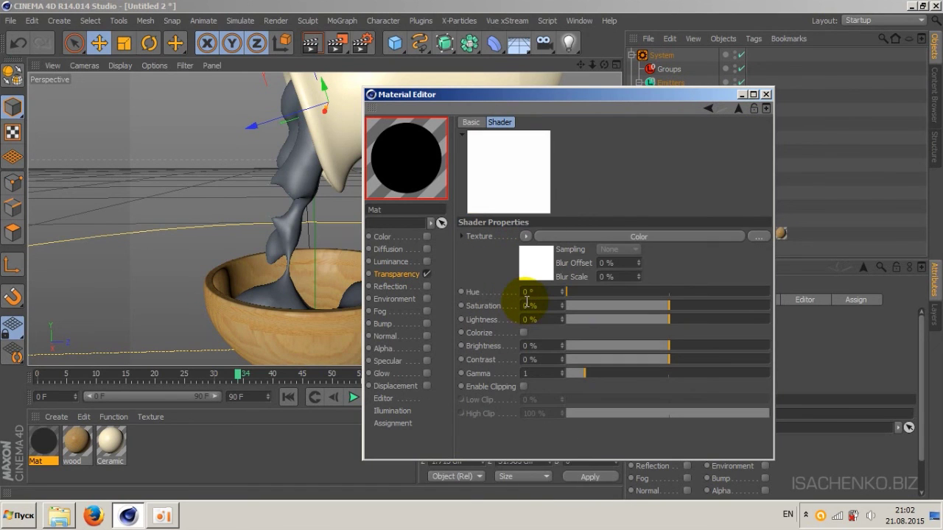
pyautogui.click(534, 263)
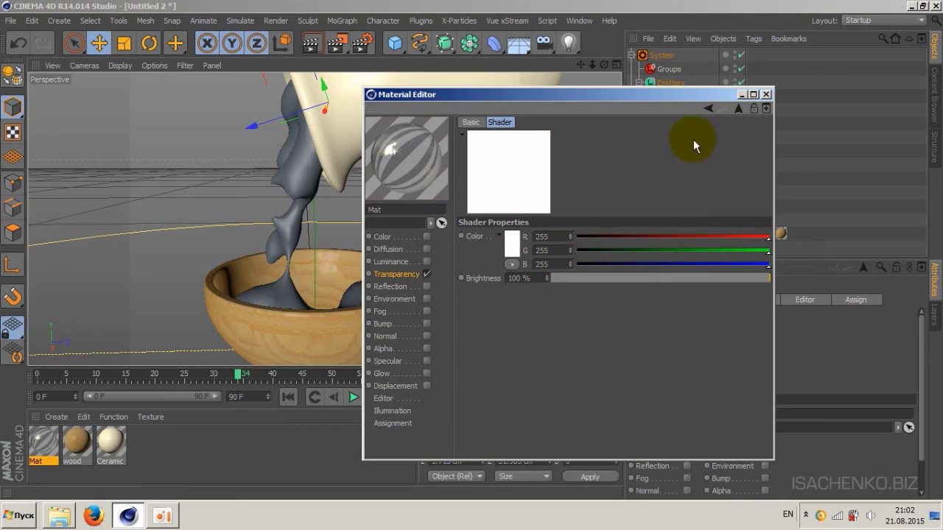
pyautogui.click(738, 109)
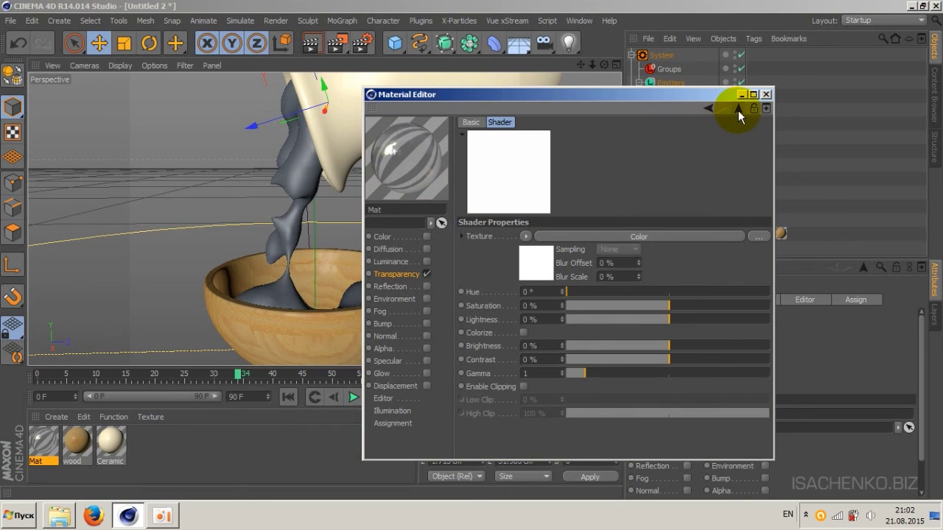
pyautogui.click(738, 110)
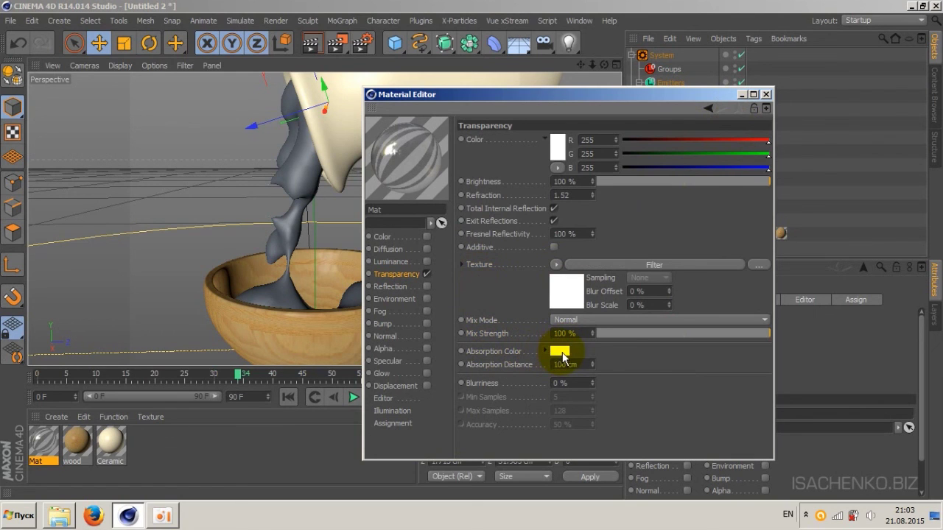
# Set Mat's Absorption Color to a pale light blue at 100 cm distance and close the editor.
pyautogui.click(562, 355)
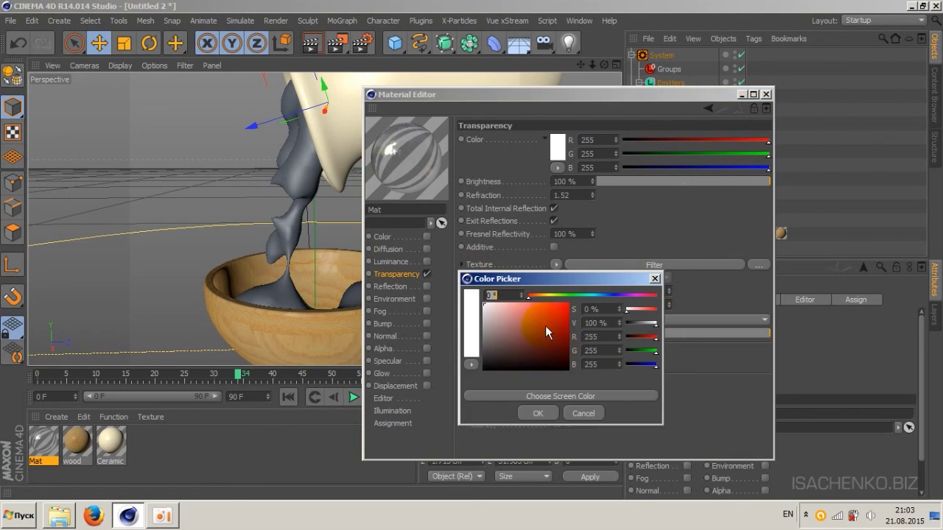
pyautogui.click(595, 296)
pyautogui.moveTo(595, 296); pyautogui.dragTo(597, 296)
pyautogui.moveTo(511, 324); pyautogui.dragTo(514, 312)
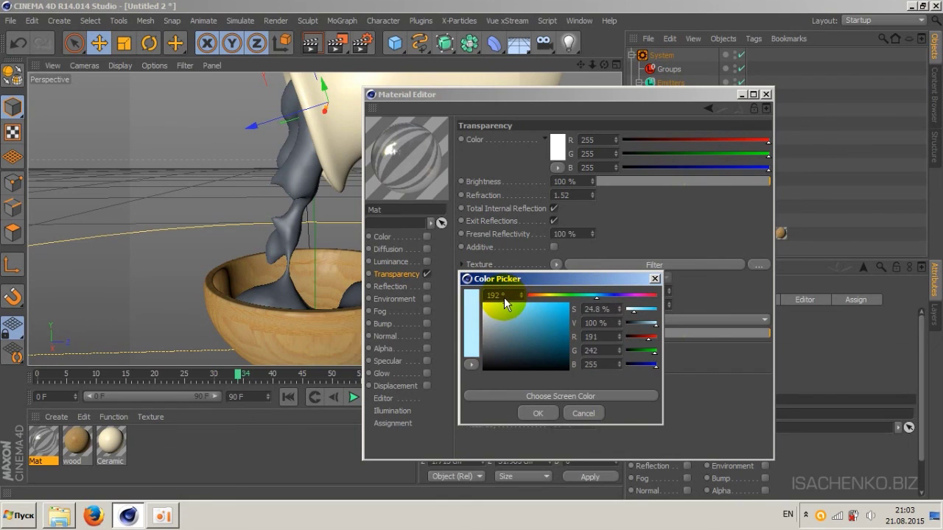
pyautogui.moveTo(514, 312); pyautogui.dragTo(509, 304)
pyautogui.click(535, 407)
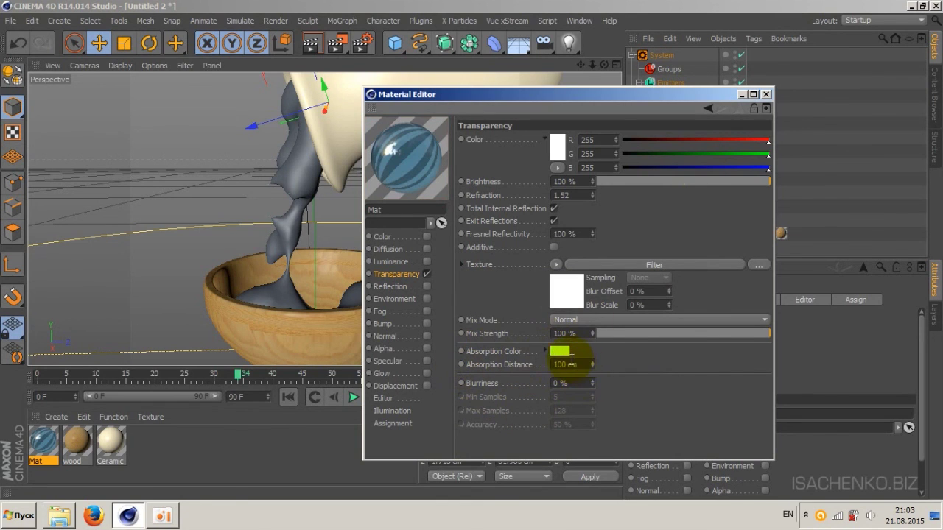
pyautogui.click(766, 95)
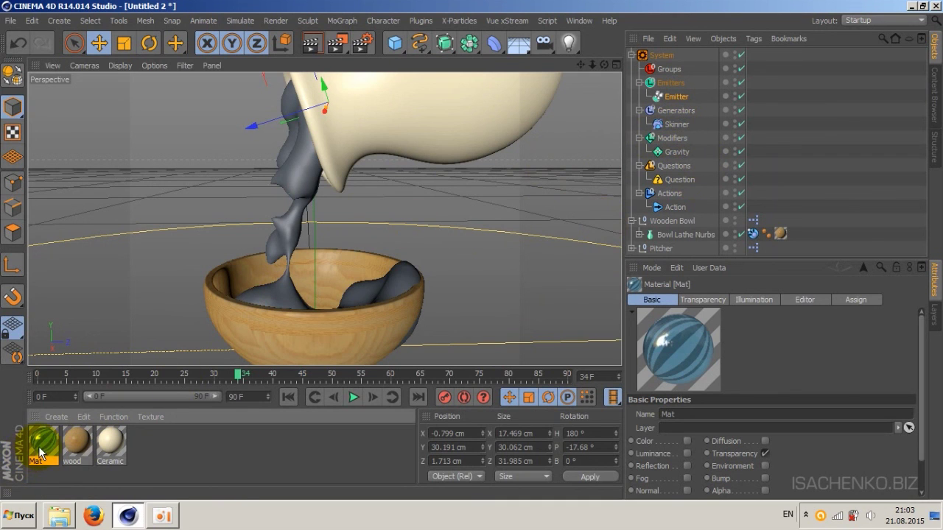
# Assign the Mat material to the Skinner and render the view to preview the transparent stream.
pyautogui.moveTo(49, 445)
pyautogui.mouseDown()
pyautogui.moveTo(210, 447)
pyautogui.moveTo(671, 125)
pyautogui.mouseUp()
pyautogui.click(461, 274)
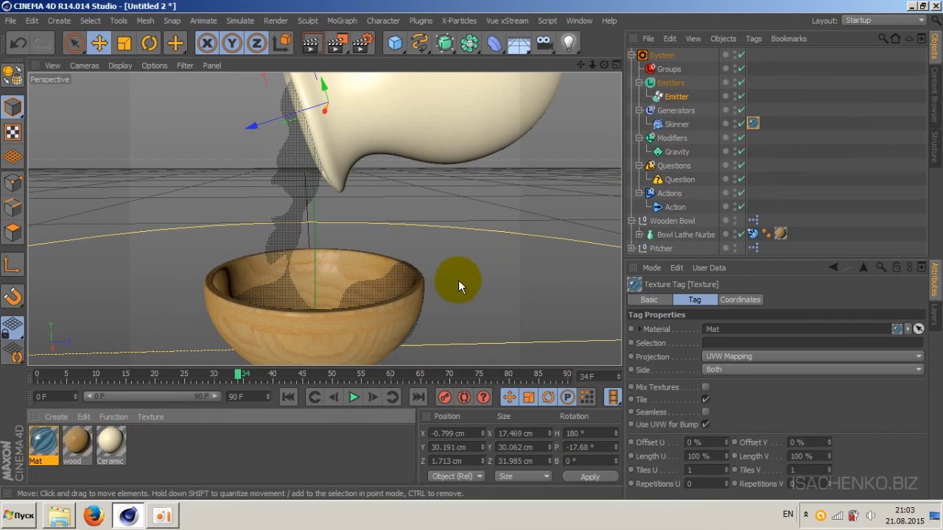
pyautogui.click(312, 43)
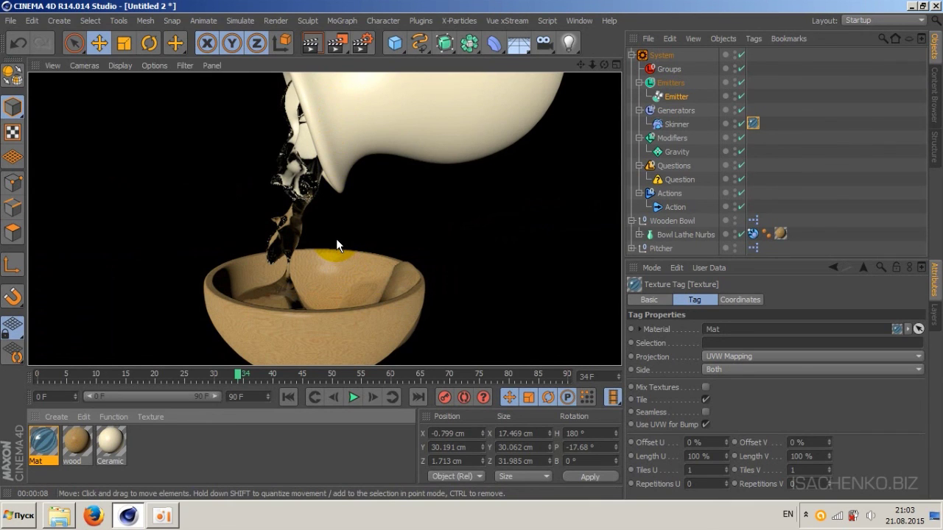
# Return to the editor view and orbit around the pitcher and bowl.
pyautogui.click(354, 299)
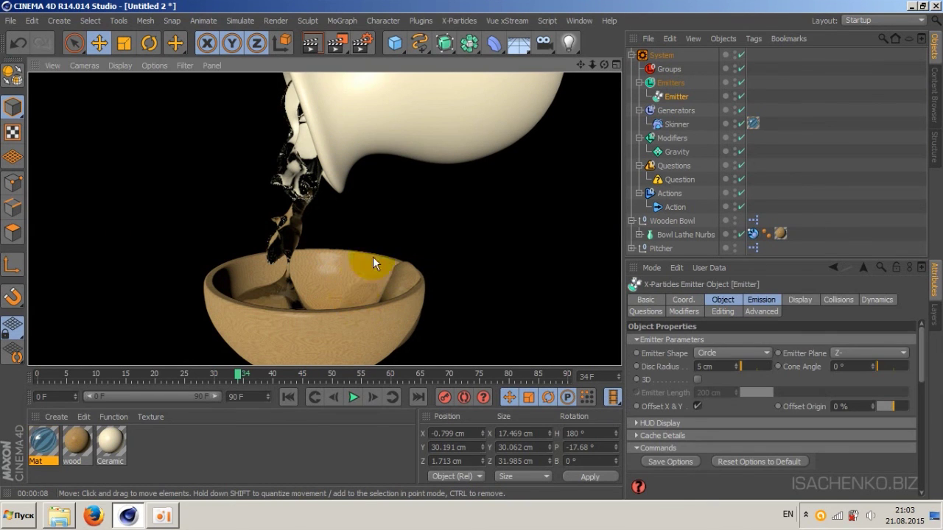
pyautogui.click(326, 221)
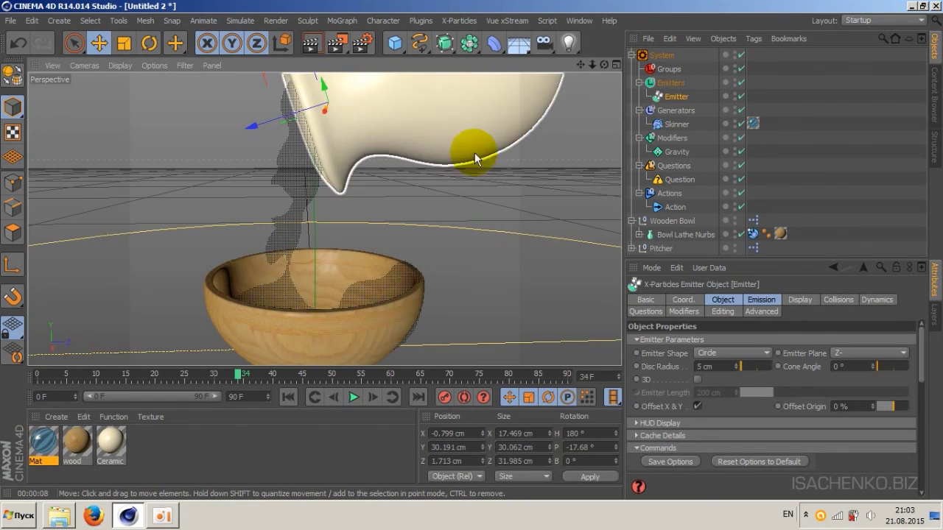
pyautogui.moveTo(603, 65); pyautogui.dragTo(324, 219)
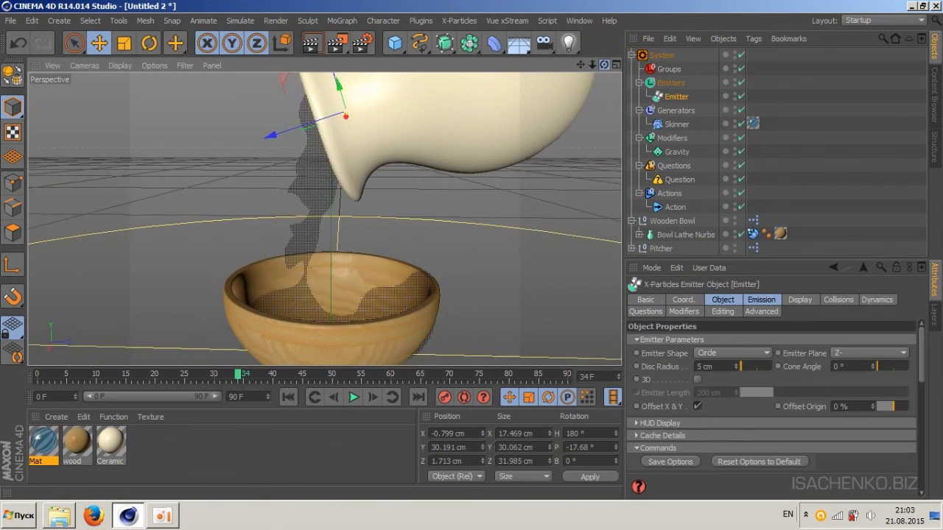
pyautogui.moveTo(324, 219); pyautogui.dragTo(365, 221)
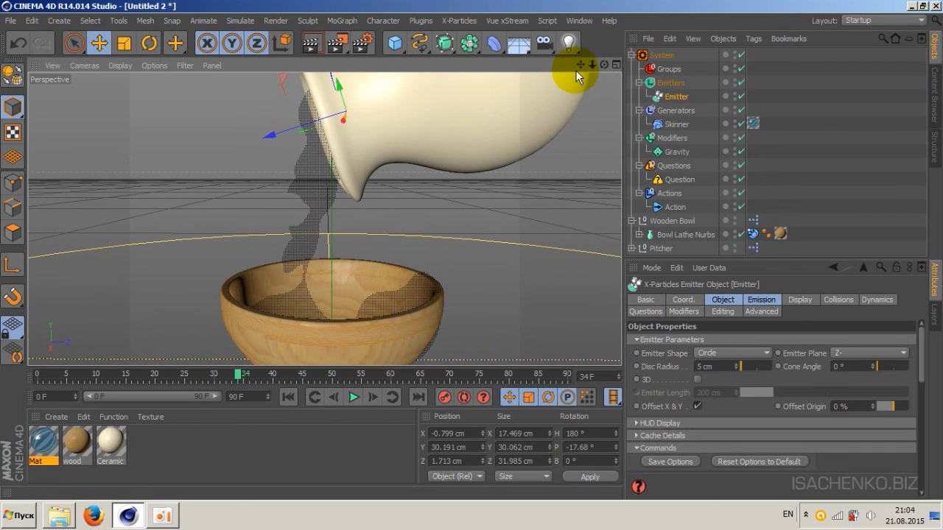